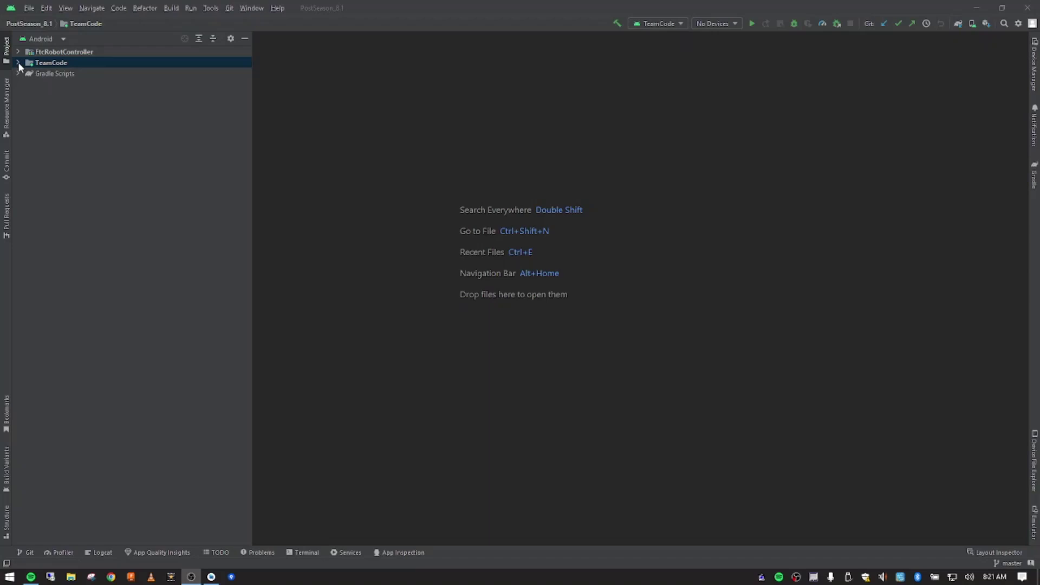
# Step: Expand TeamCode, then java, then NewMemberTraining in the Project tree
pyautogui.click(18, 63)
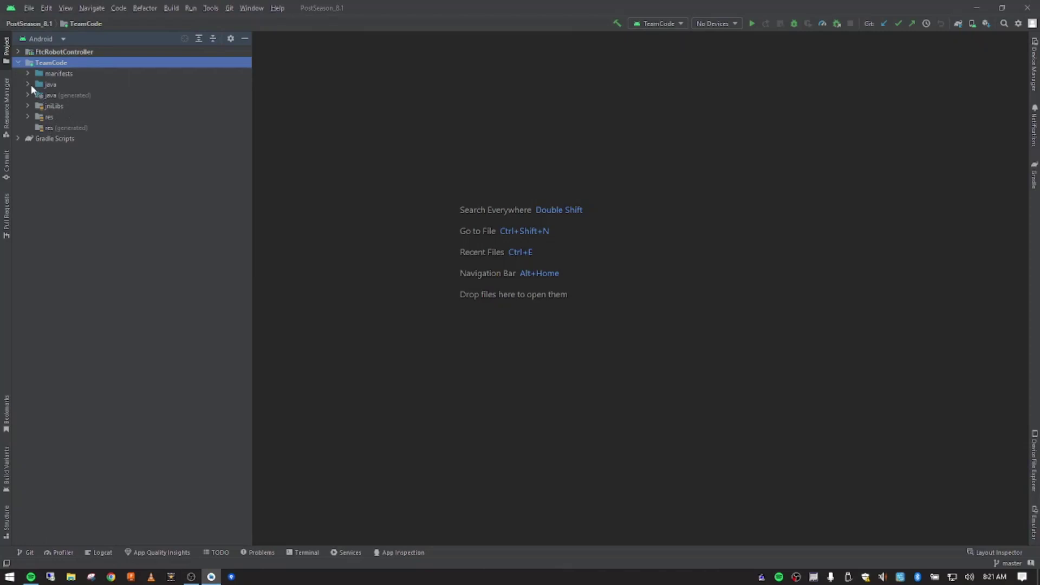
pyautogui.click(29, 84)
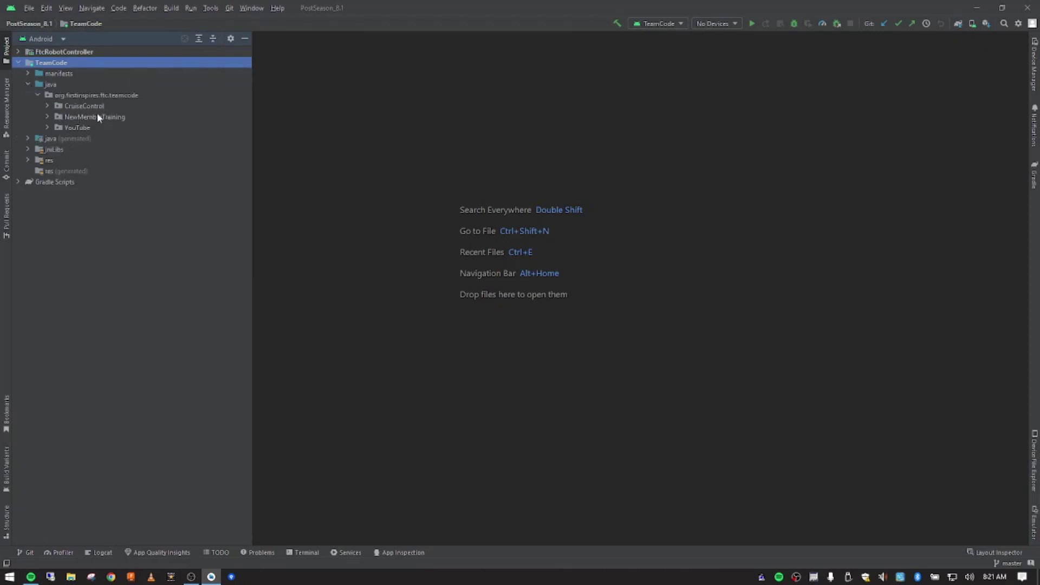
pyautogui.click(46, 116)
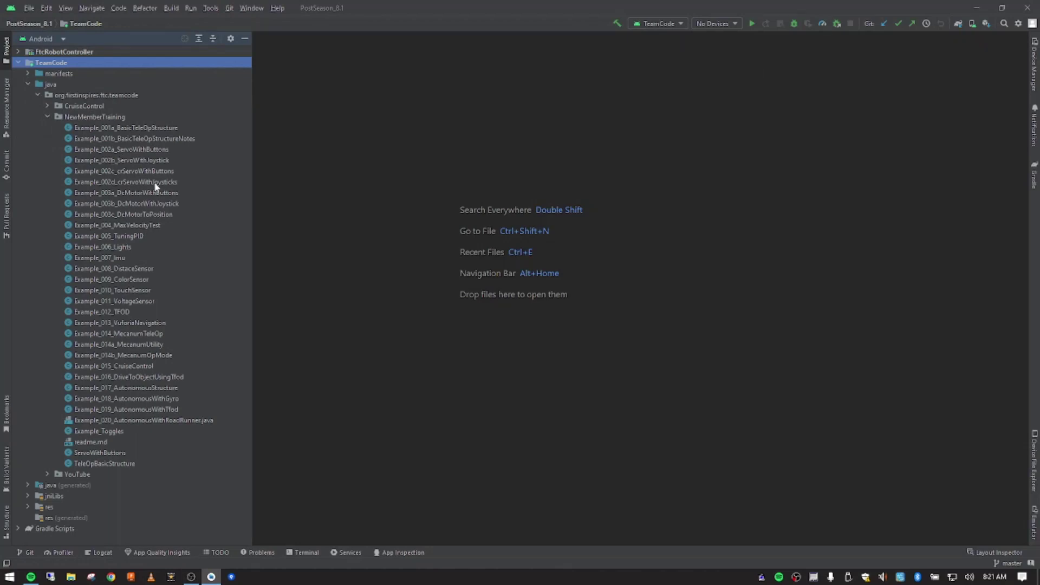
# Step: Copy Example_001a_BasicTeleOpStructure and paste it into the YouTube package as class Imu
pyautogui.click(128, 128)
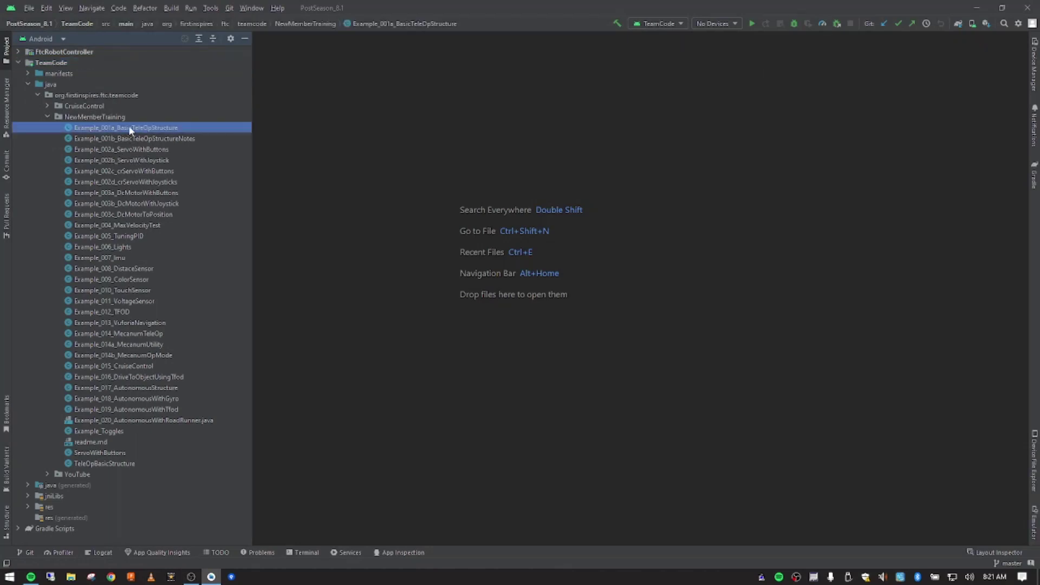
pyautogui.rightClick(129, 125)
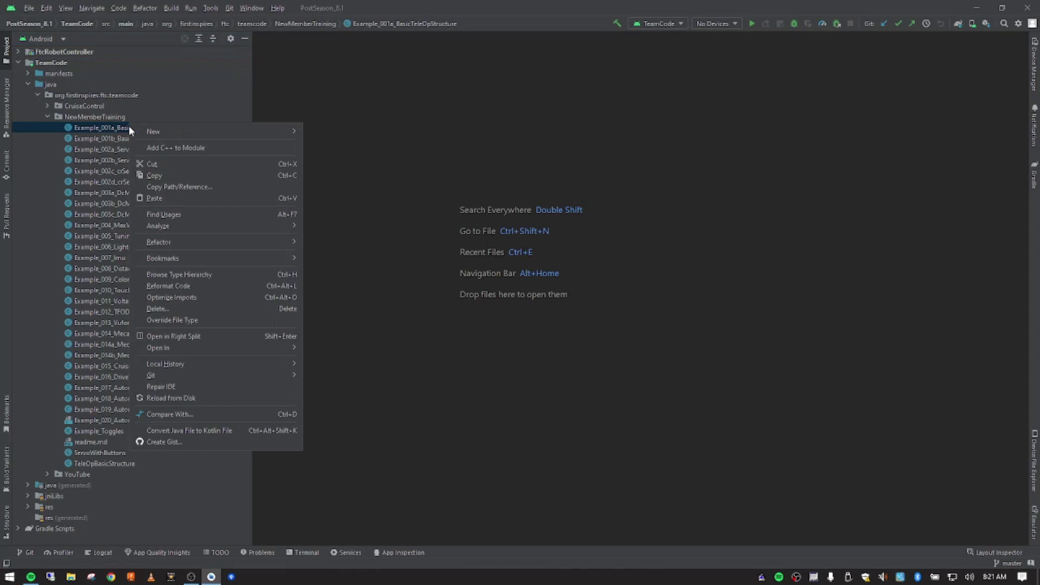
pyautogui.click(155, 176)
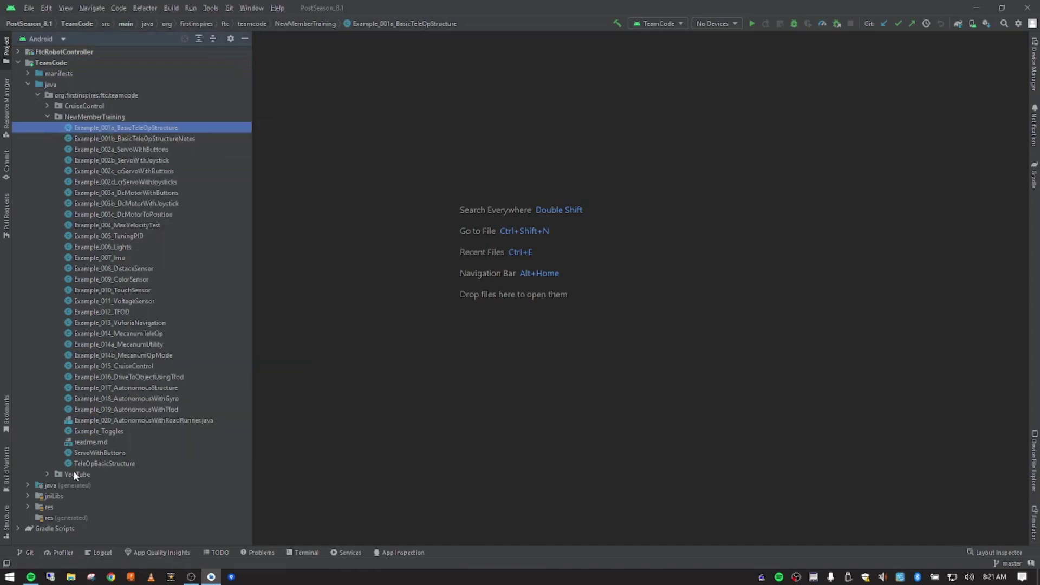
pyautogui.click(73, 474)
pyautogui.rightClick(73, 474)
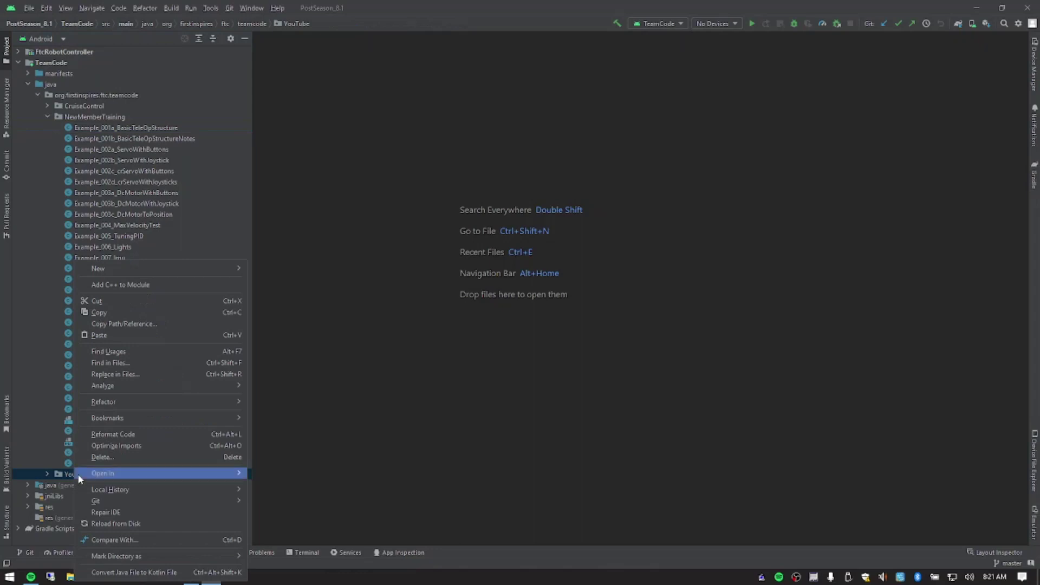
pyautogui.click(104, 335)
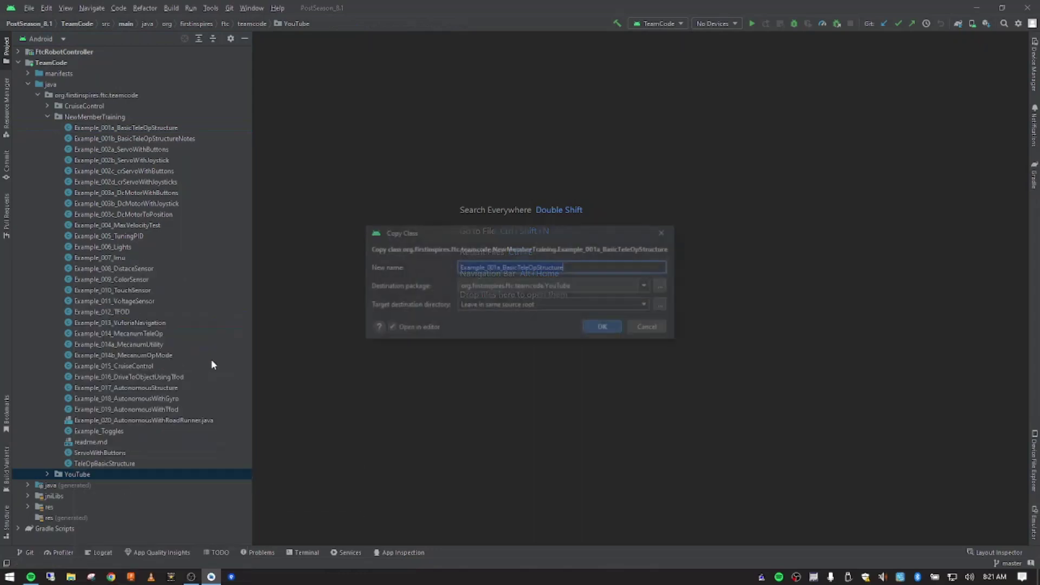
pyautogui.write('Imu')
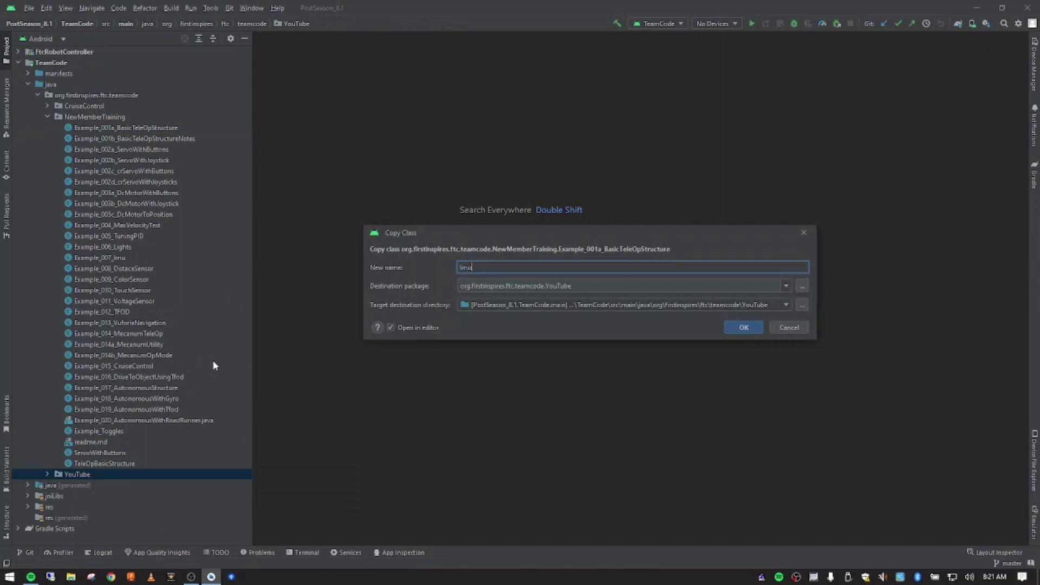
pyautogui.press('Return')
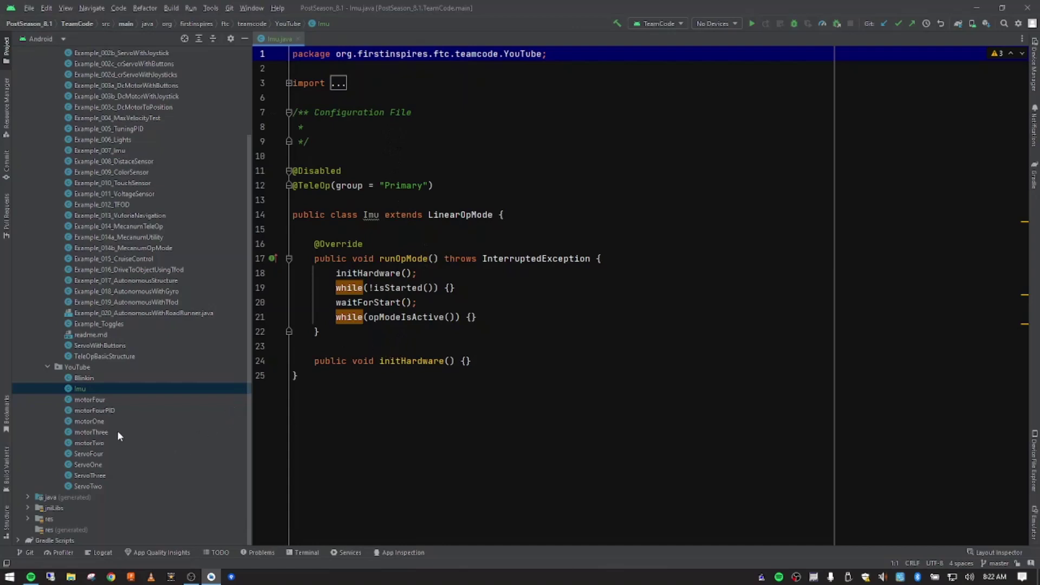
pyautogui.scroll(3, 104, 234)
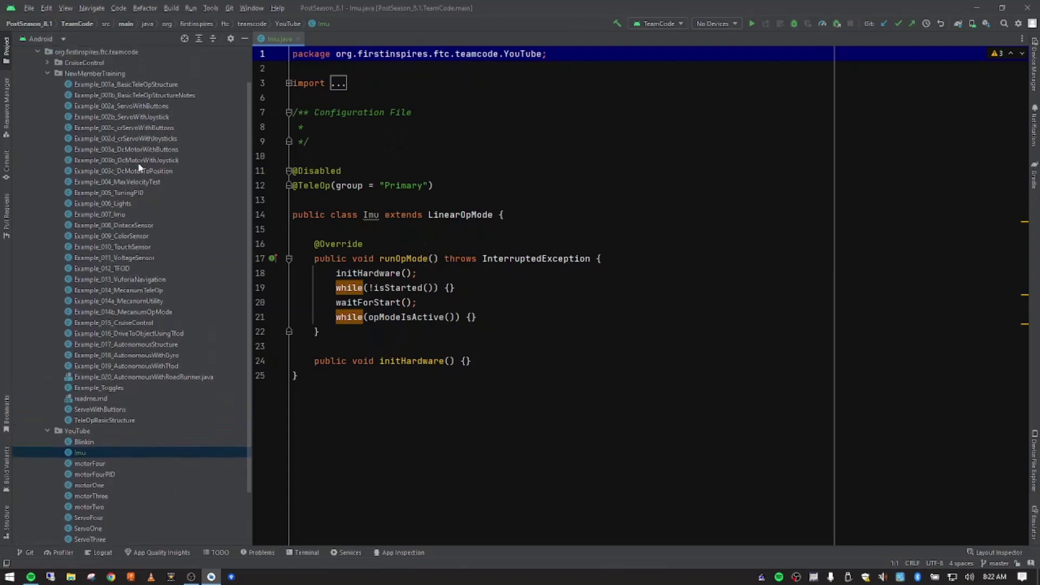
# Step: Open Example_007_Imu and drag its tab below the Imu editor
pyautogui.doubleClick(99, 214)
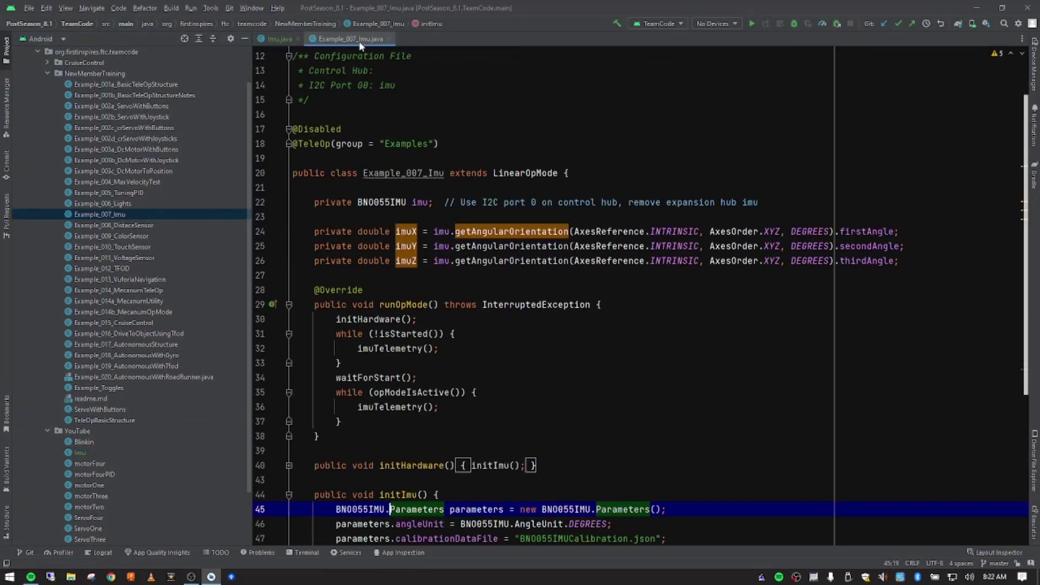
pyautogui.moveTo(369, 41); pyautogui.dragTo(408, 477)
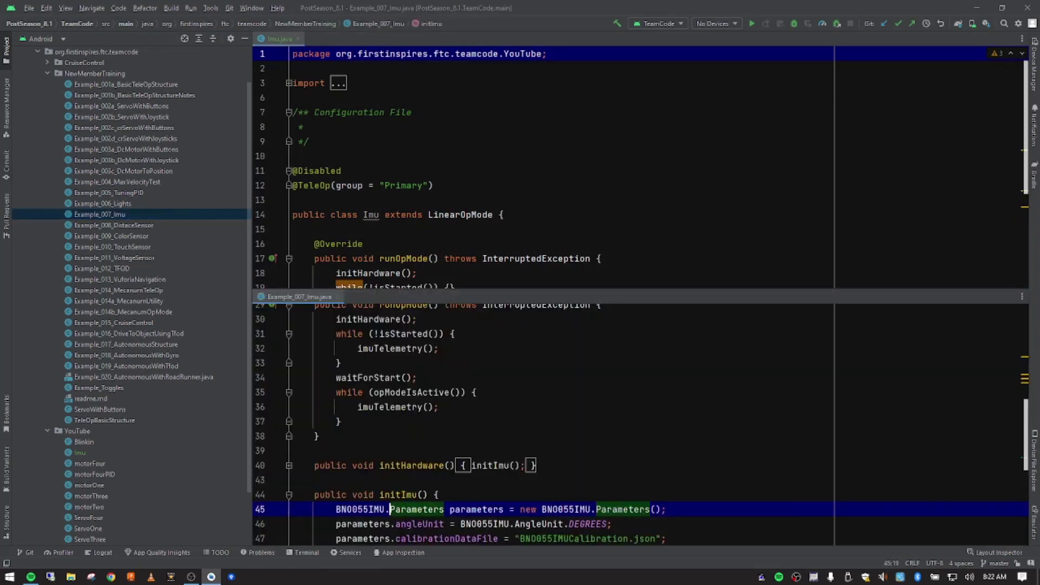
# Step: Hide the Project panel and place the caret at the empty initHardware stub
pyautogui.click(8, 58)
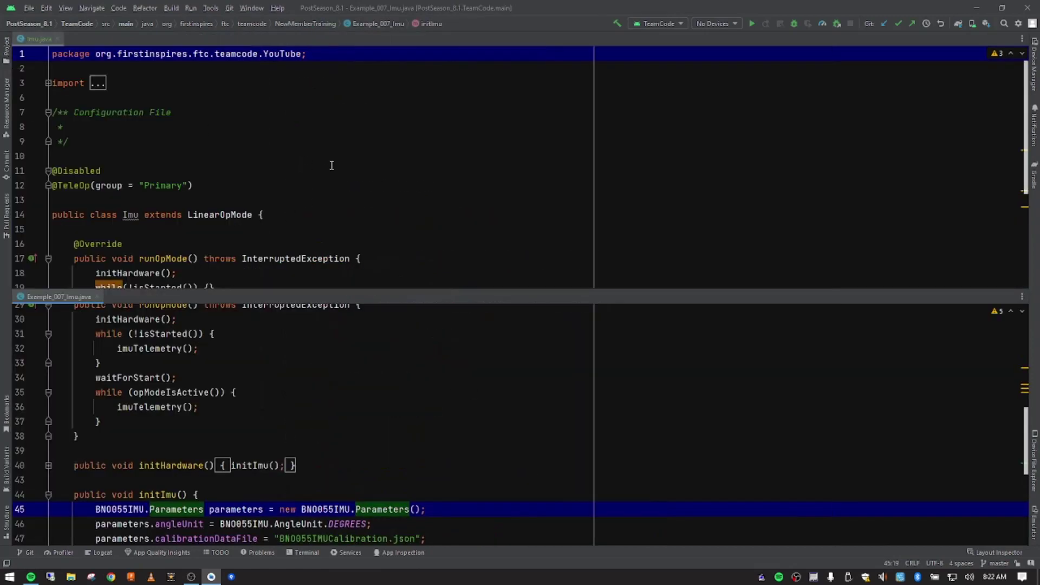
pyautogui.scroll(-1, 255, 192)
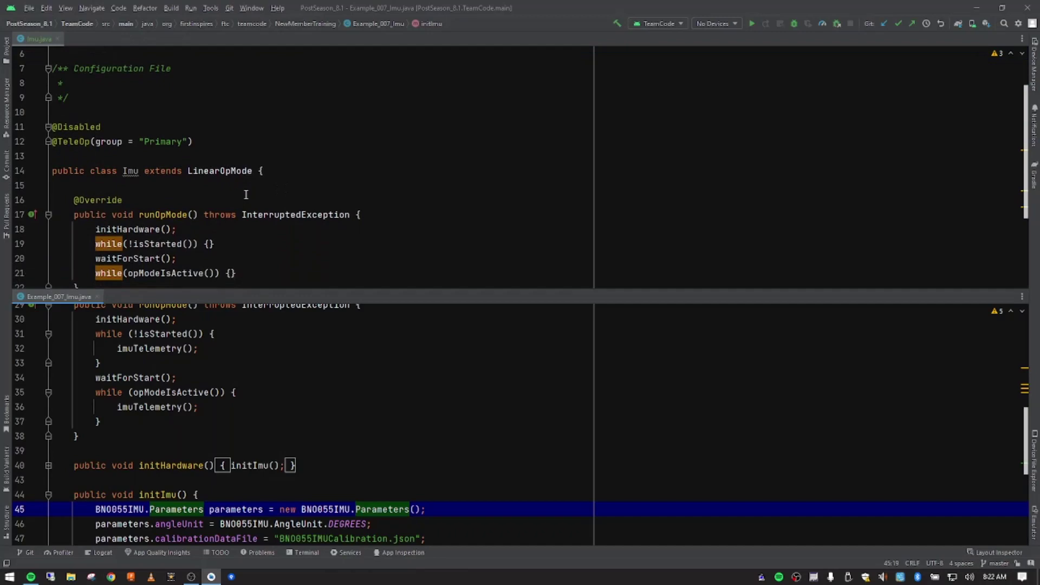
pyautogui.scroll(2, 207, 198)
pyautogui.scroll(5, 212, 311)
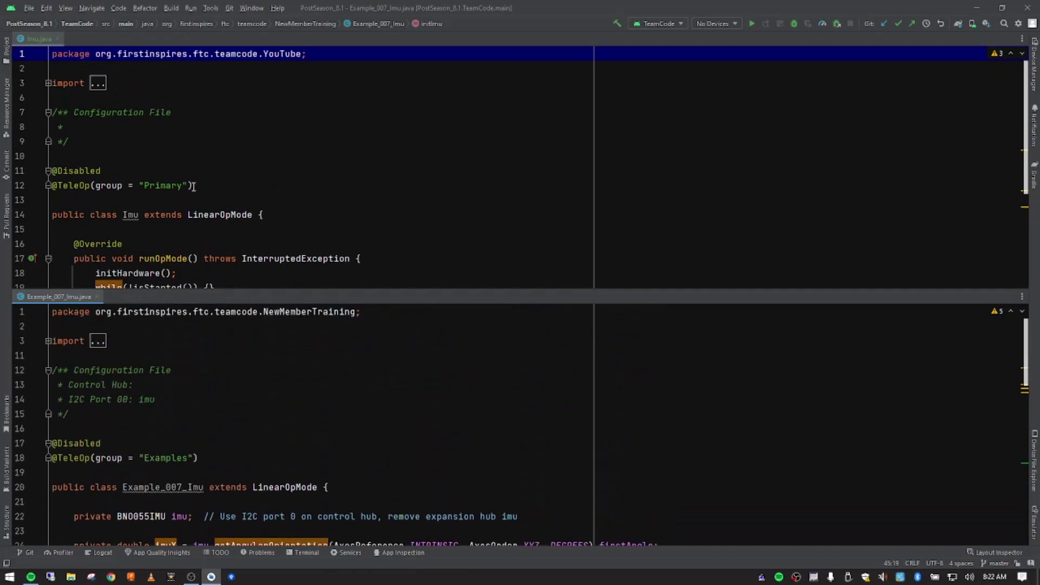
pyautogui.scroll(-3, 185, 180)
pyautogui.scroll(-2, 185, 180)
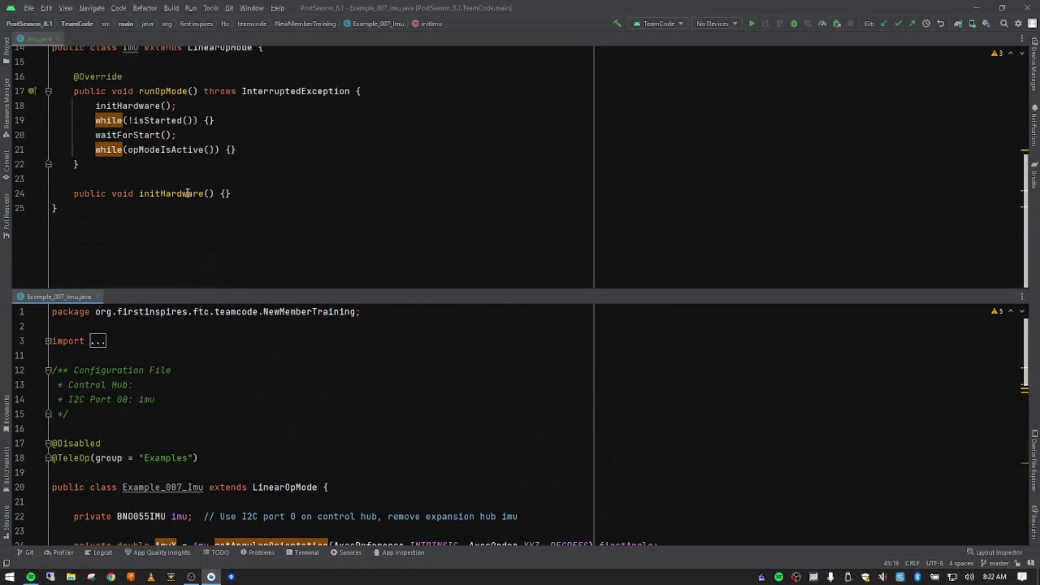
pyautogui.scroll(-5, 174, 390)
pyautogui.scroll(-2, 173, 390)
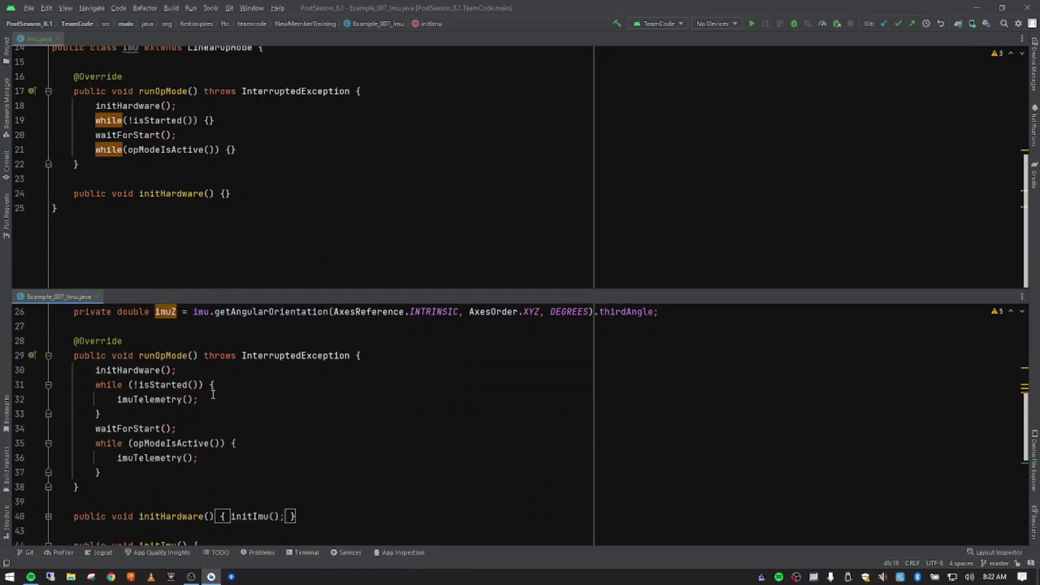
pyautogui.scroll(-2, 175, 390)
pyautogui.scroll(-1, 174, 390)
pyautogui.scroll(-2, 174, 391)
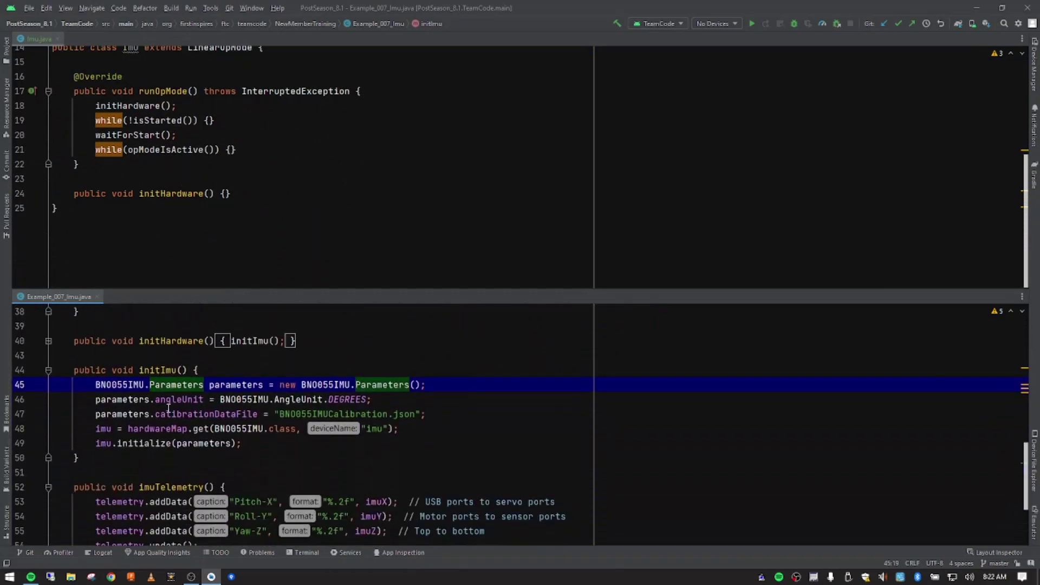
pyautogui.click(227, 194)
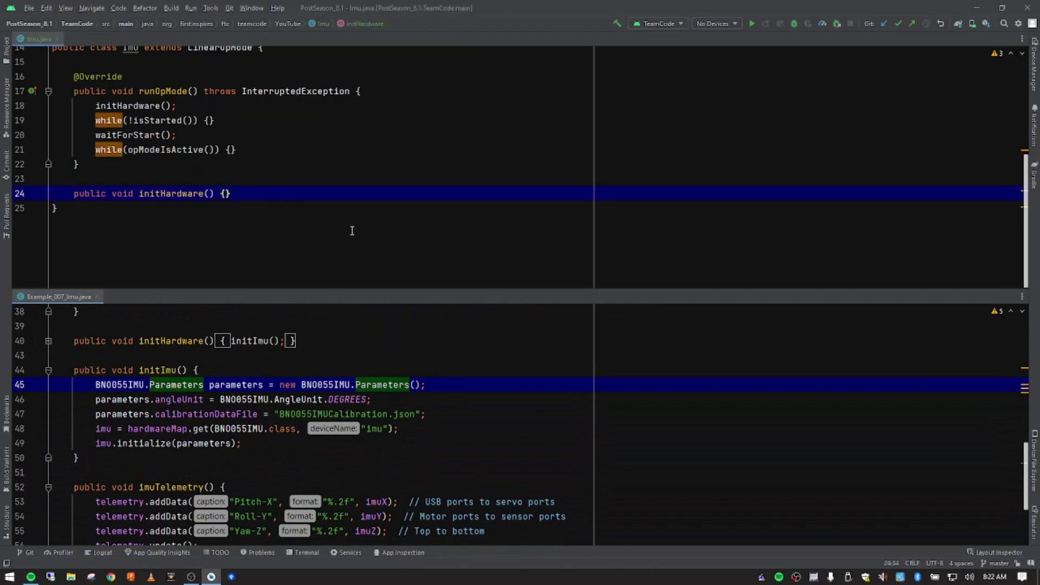
# Step: Add an empty public void initImu() method below initHardware, with blank lines after it
pyautogui.press('Return')
pyautogui.press('Return')
pyautogui.write('pu')
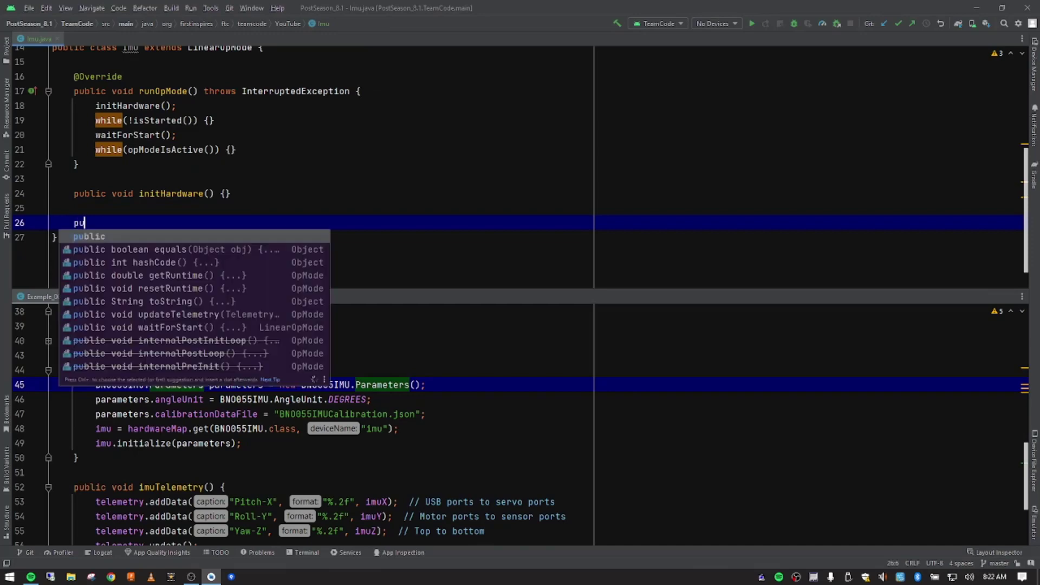
pyautogui.write('b')
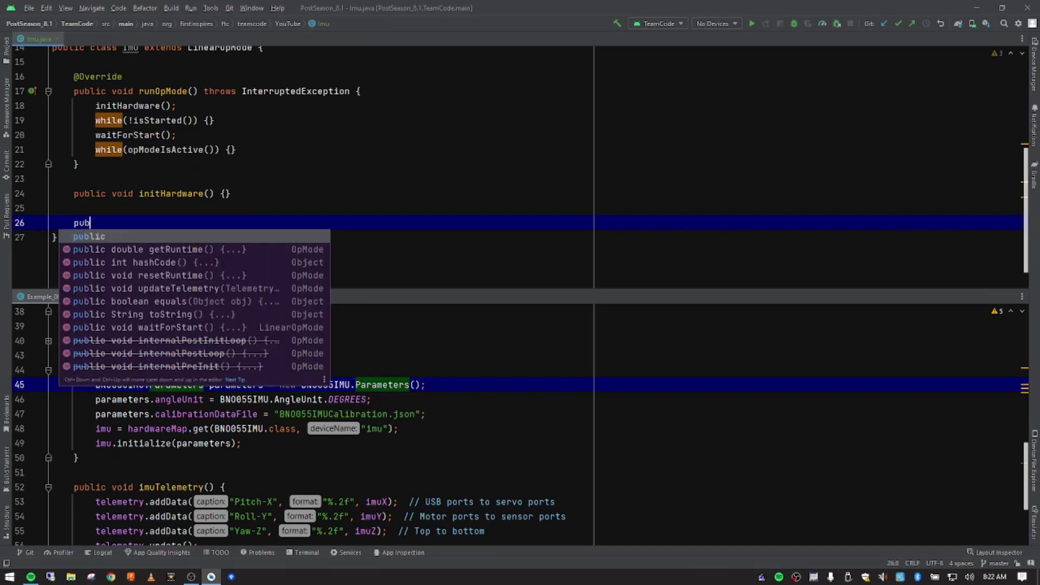
pyautogui.write('lic vo')
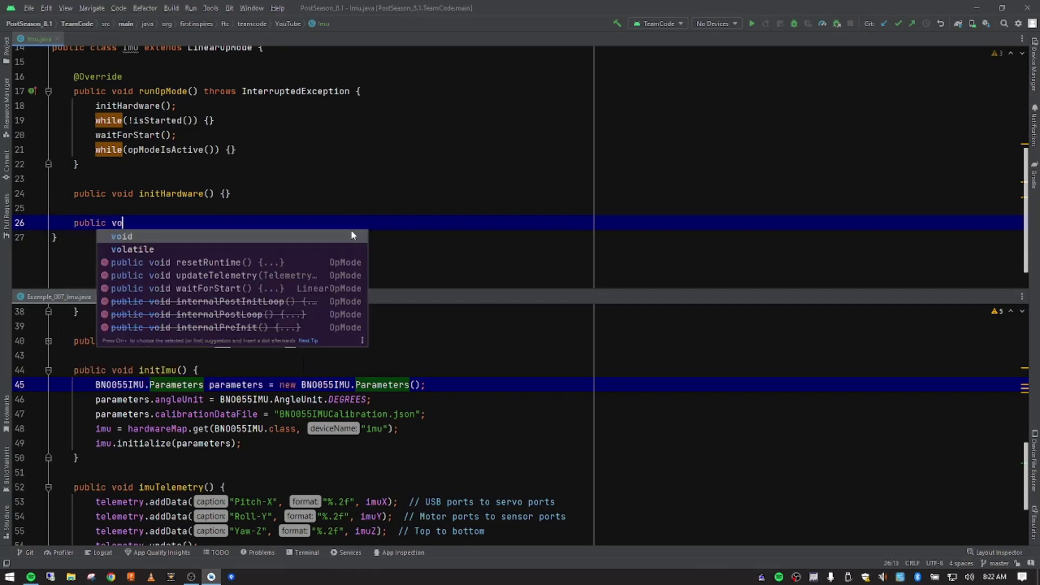
pyautogui.write('id')
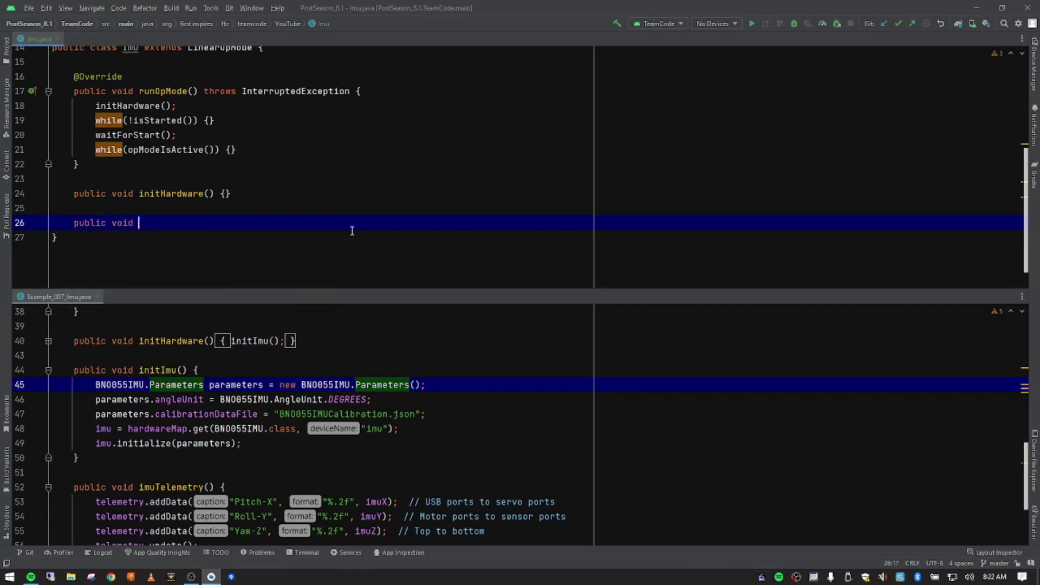
pyautogui.write(' initI')
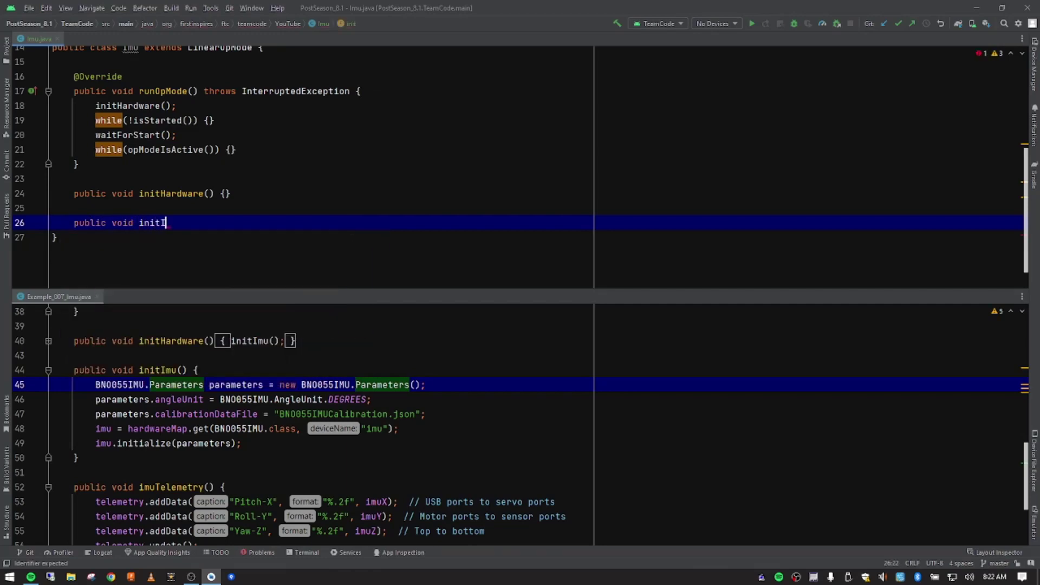
pyautogui.write('mu')
pyautogui.write('())')
pyautogui.write(' {')
pyautogui.press('Return')
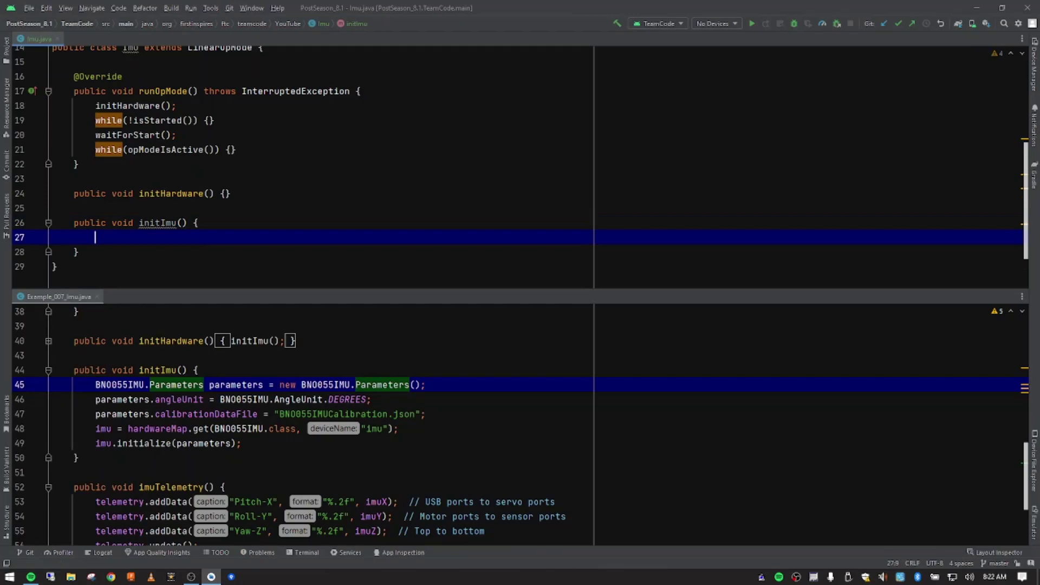
pyautogui.press('Down')
pyautogui.press('Return')
pyautogui.press('Return')
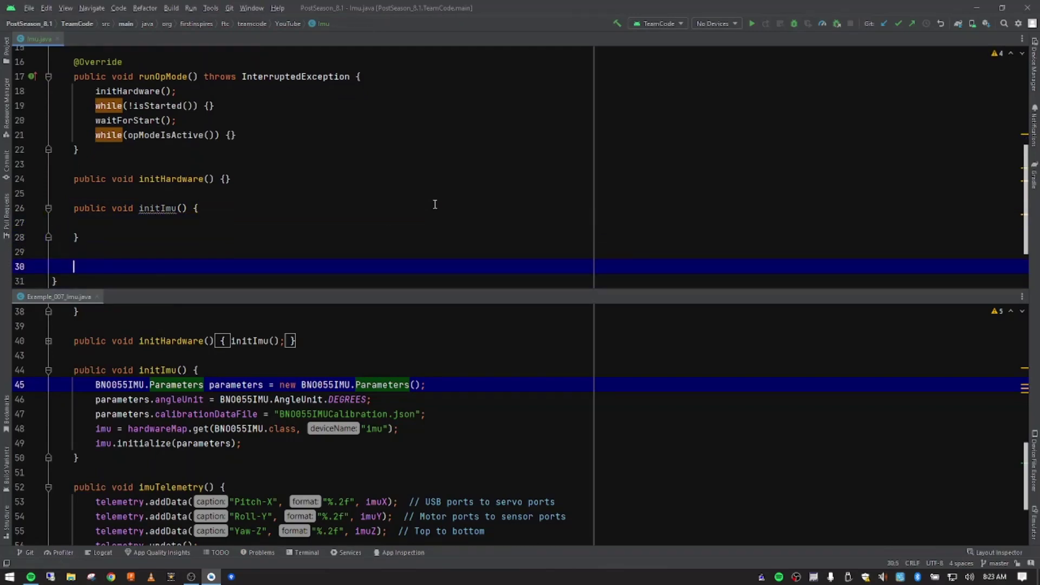
pyautogui.scroll(-3, 210, 439)
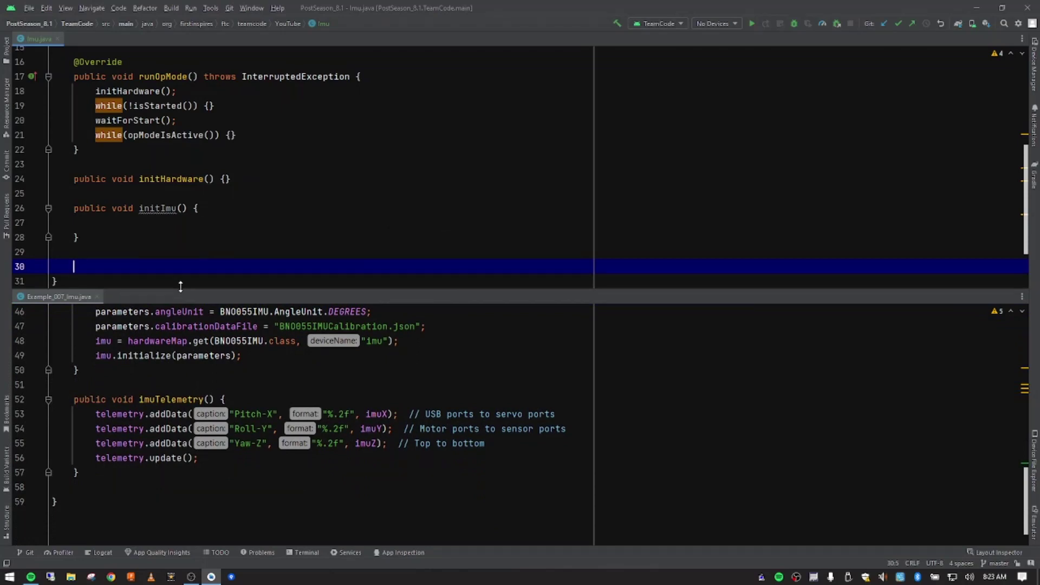
pyautogui.write('imu')
pyautogui.write('Teleme')
pyautogui.write('try')
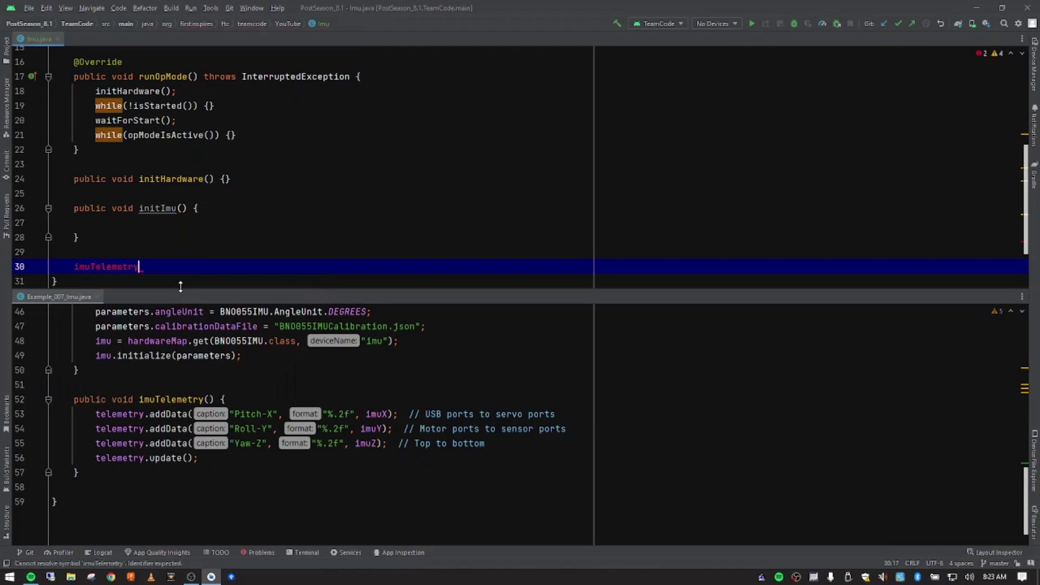
pyautogui.write('()')
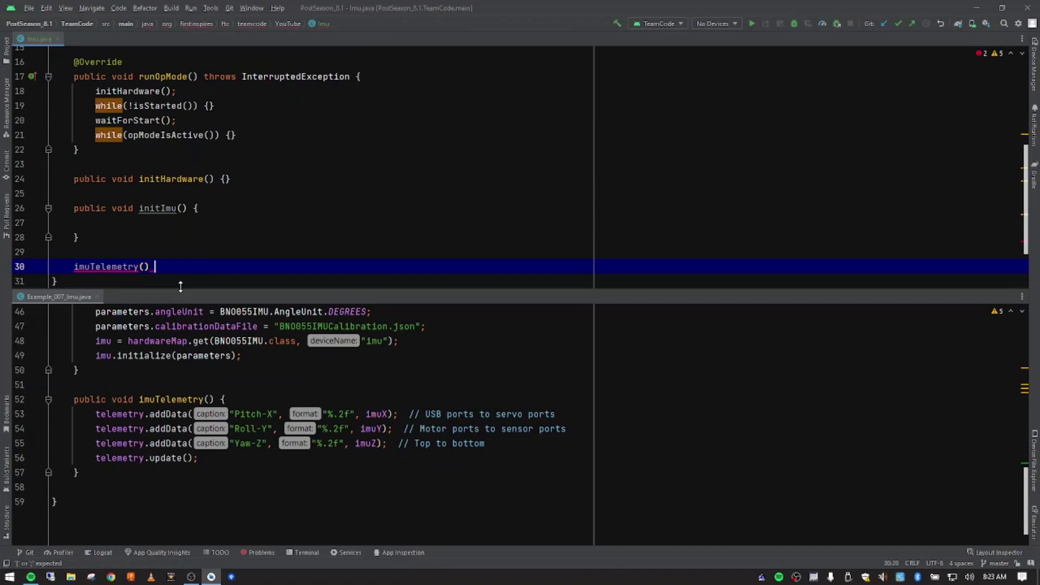
# Step: Write the public void imuTelemetry() header below initImu and open its body
pyautogui.press('BackSpace')
pyautogui.press('Left')
pyautogui.press('Left')
pyautogui.hotkey('ctrl', 'Left')
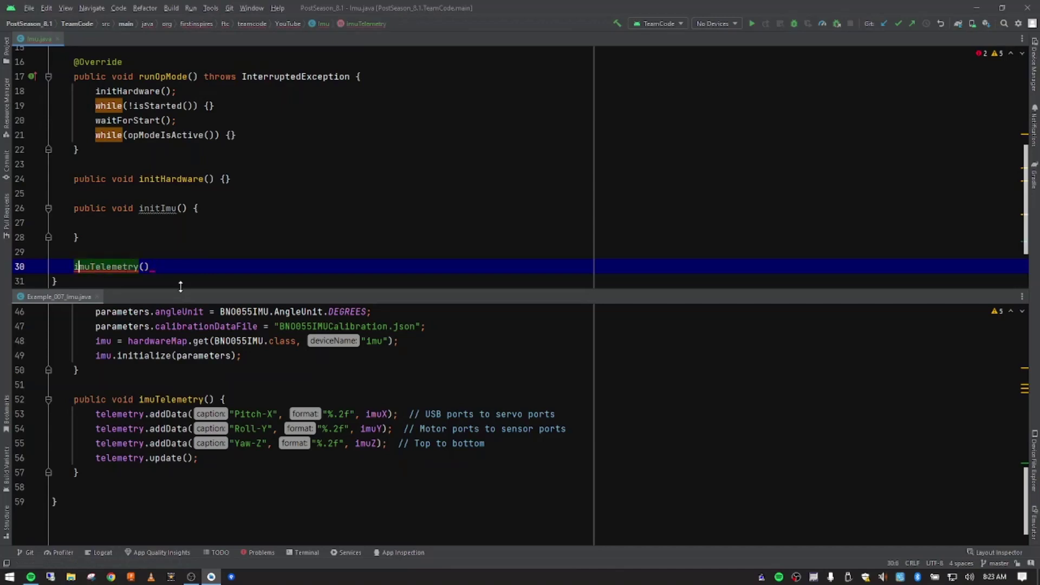
pyautogui.write('pu')
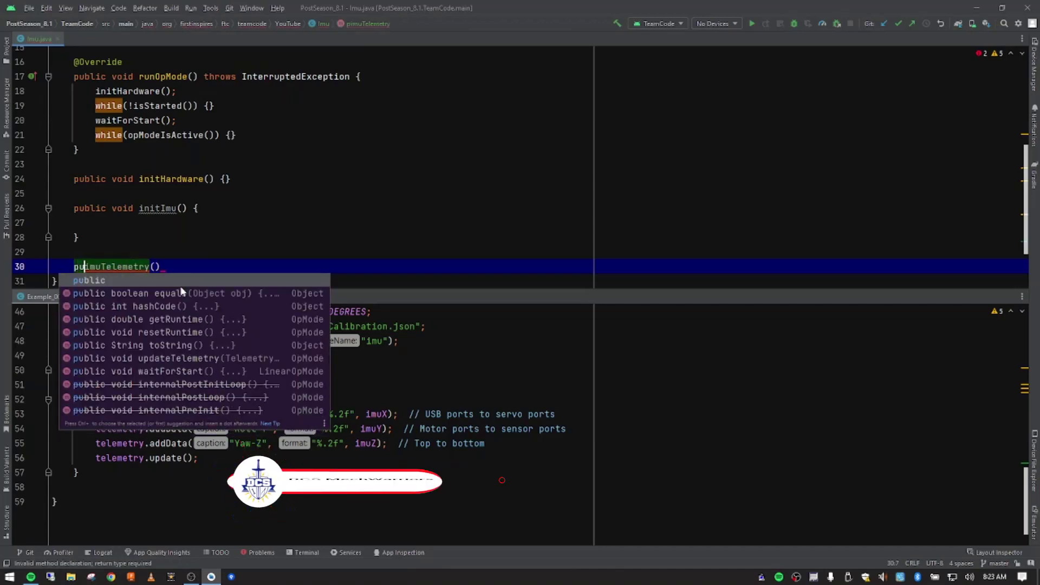
pyautogui.write('blic ')
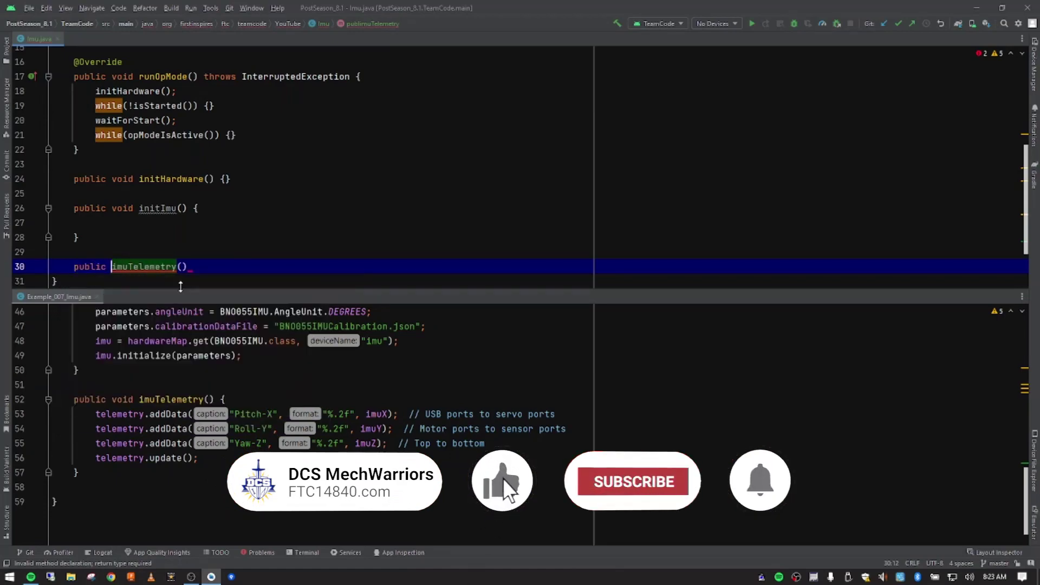
pyautogui.write('void')
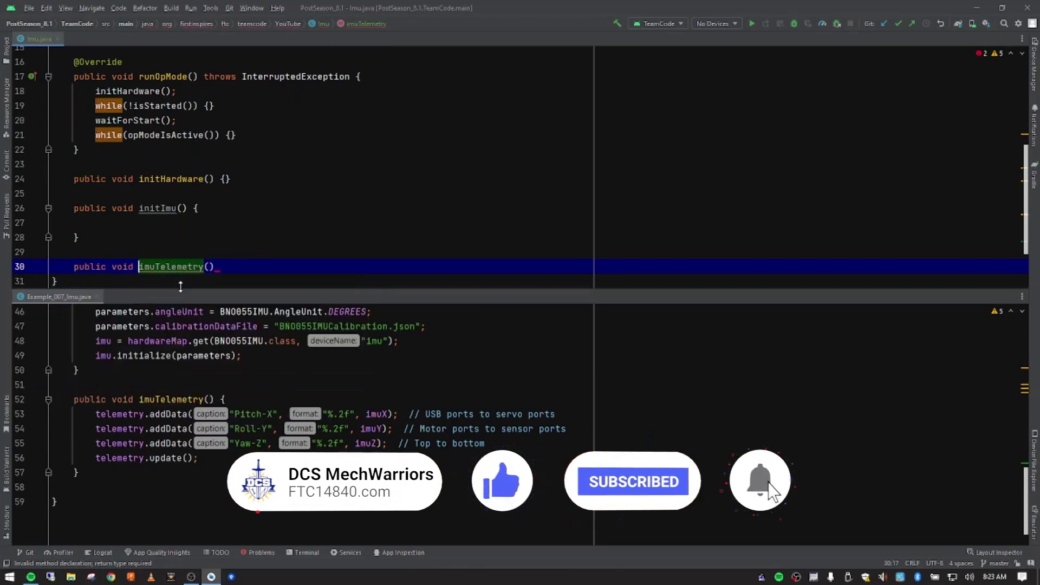
pyautogui.press('End')
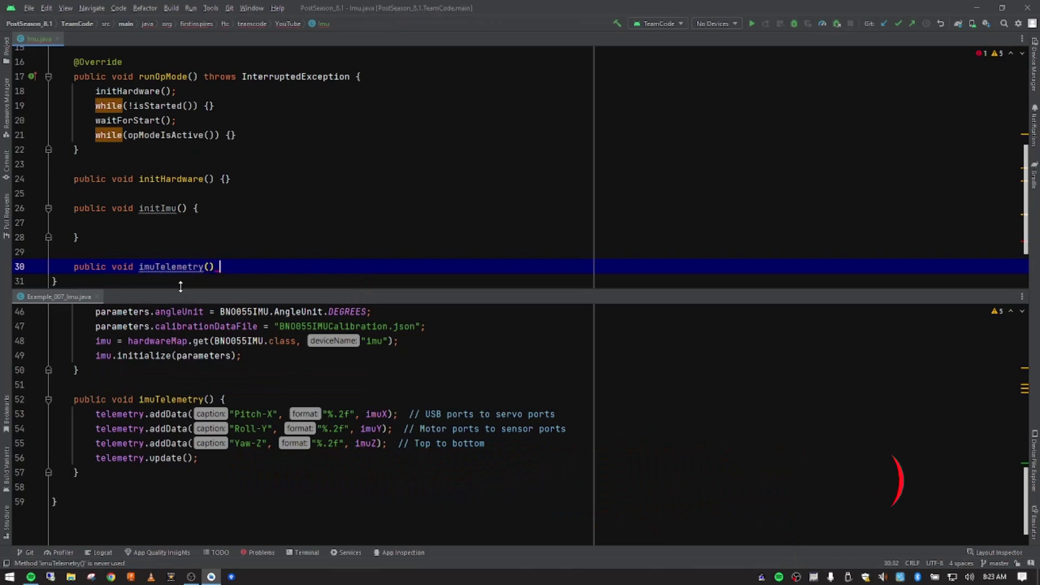
pyautogui.write('{')
pyautogui.press('Return')
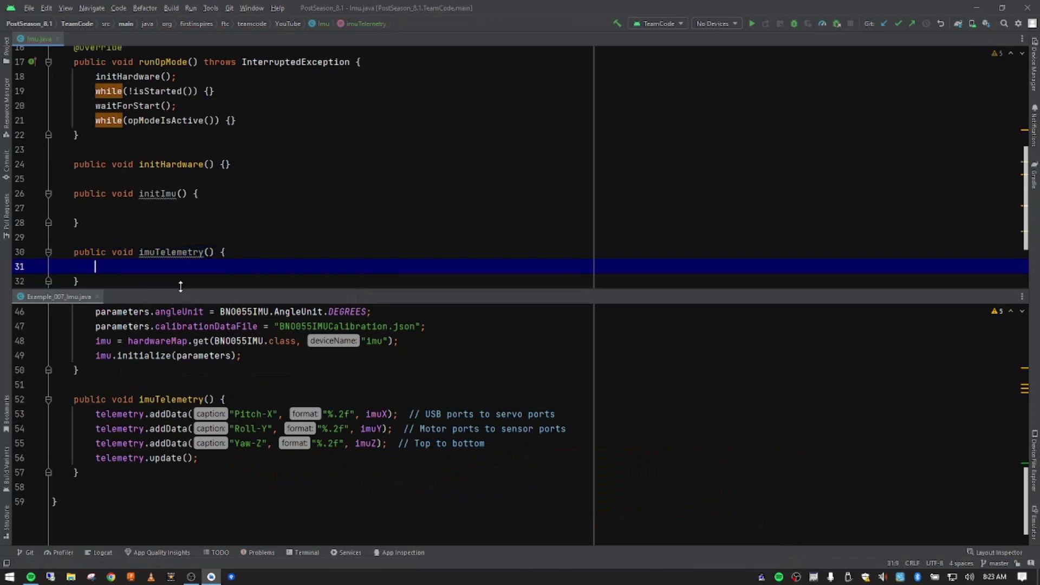
# Step: Split initHardware's empty braces onto separate lines on line 24
pyautogui.click(166, 164)
pyautogui.click(226, 165)
pyautogui.press('Return')
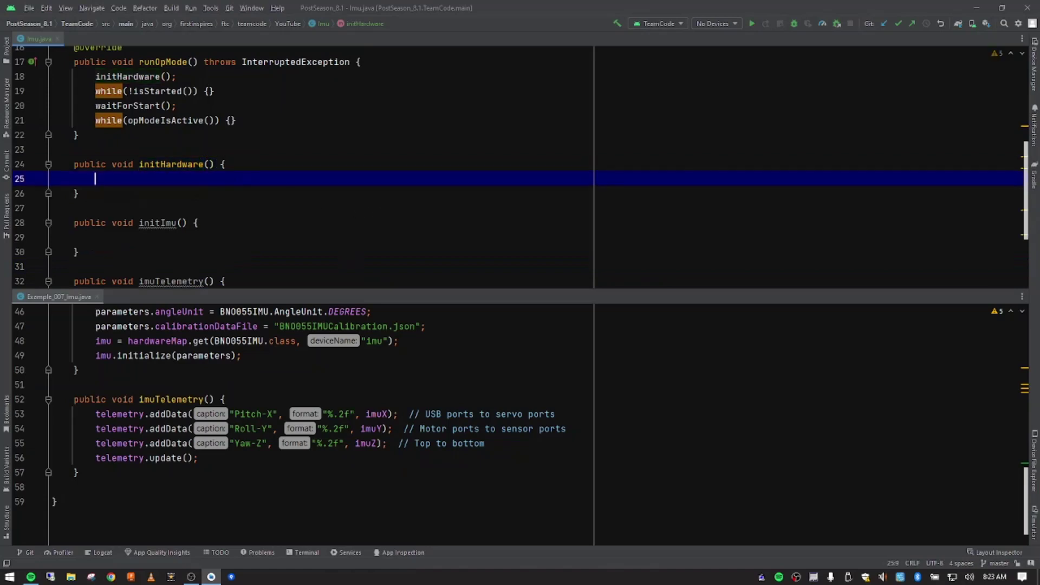
pyautogui.scroll(-2, 144, 204)
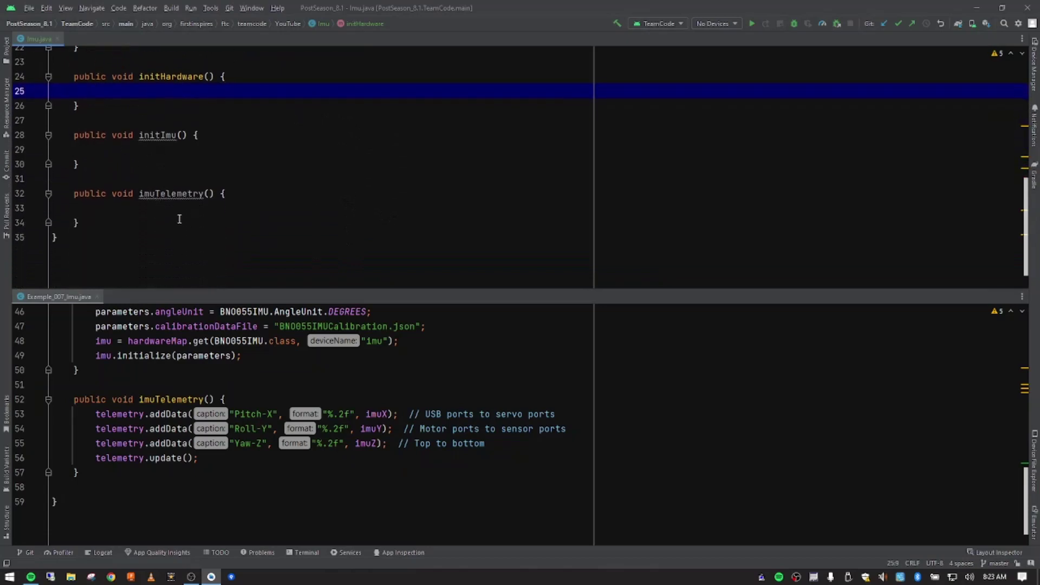
pyautogui.scroll(2, 138, 207)
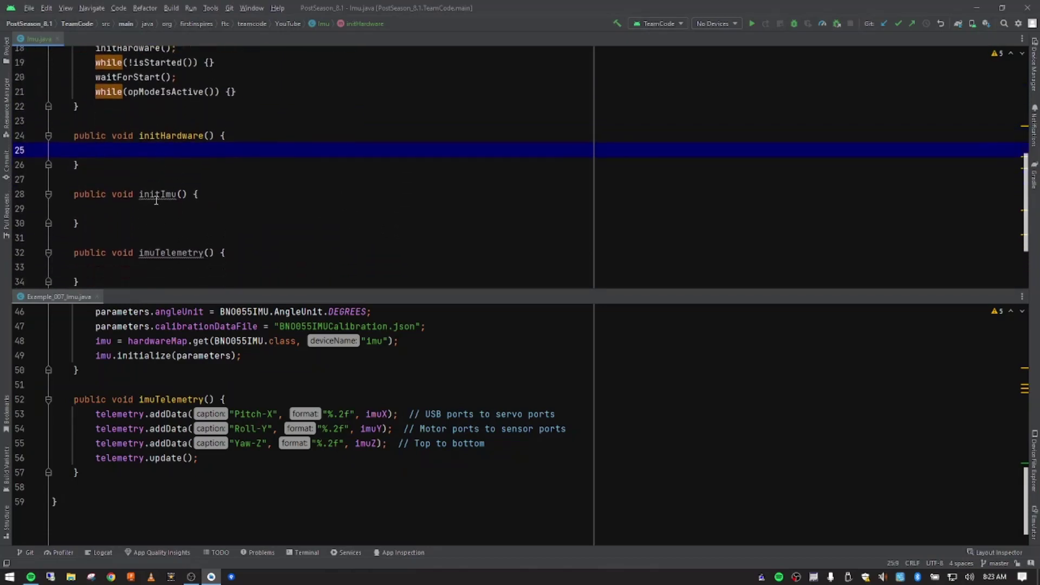
pyautogui.scroll(-3, 154, 188)
pyautogui.scroll(4, 218, 428)
pyautogui.scroll(1, 217, 428)
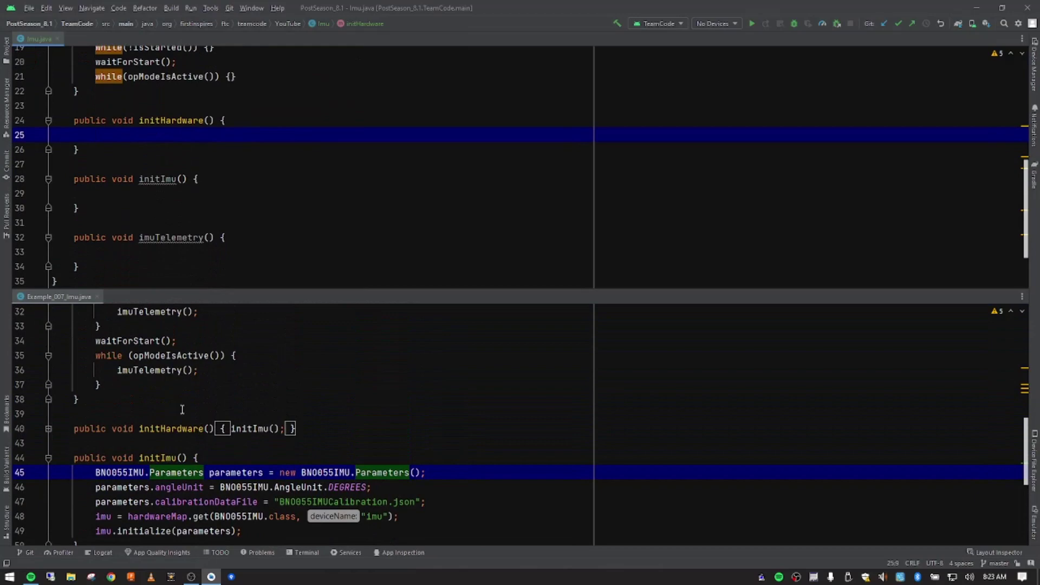
pyautogui.scroll(-3, 193, 194)
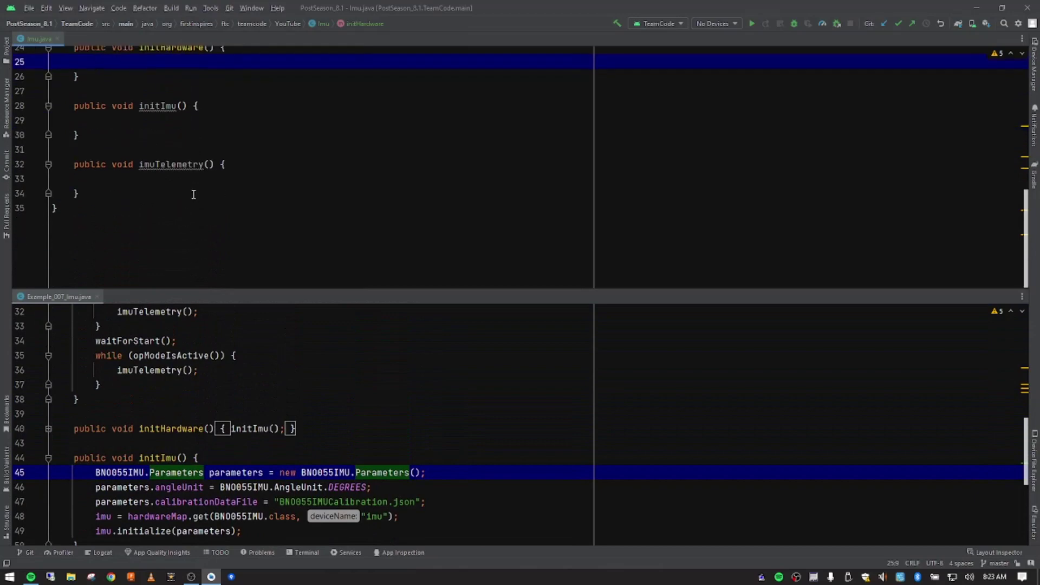
pyautogui.doubleClick(163, 165)
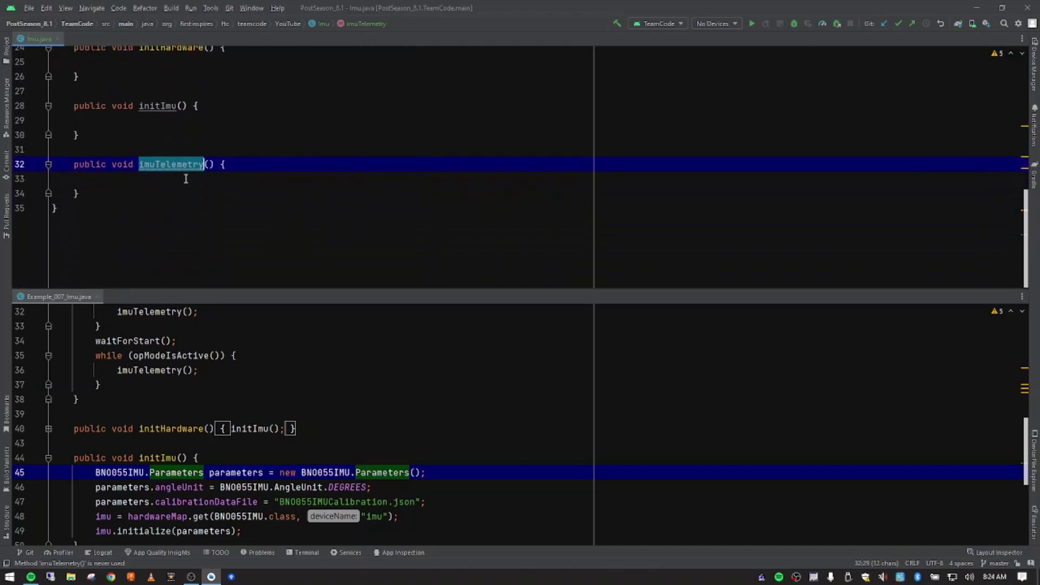
pyautogui.scroll(4, 172, 207)
pyautogui.scroll(1, 172, 207)
pyautogui.scroll(-2, 172, 208)
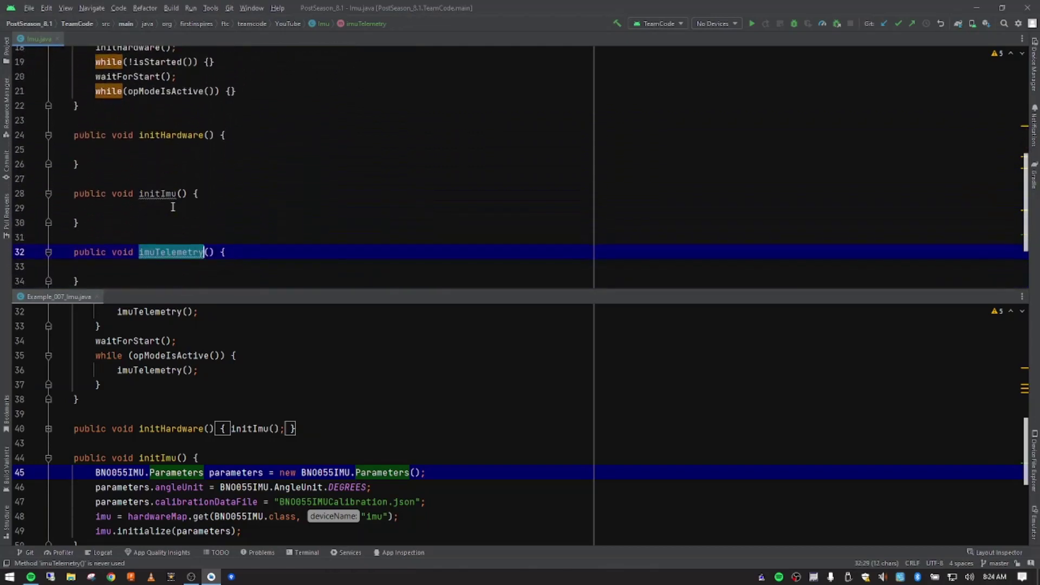
pyautogui.scroll(3, 173, 207)
pyautogui.scroll(3, 172, 207)
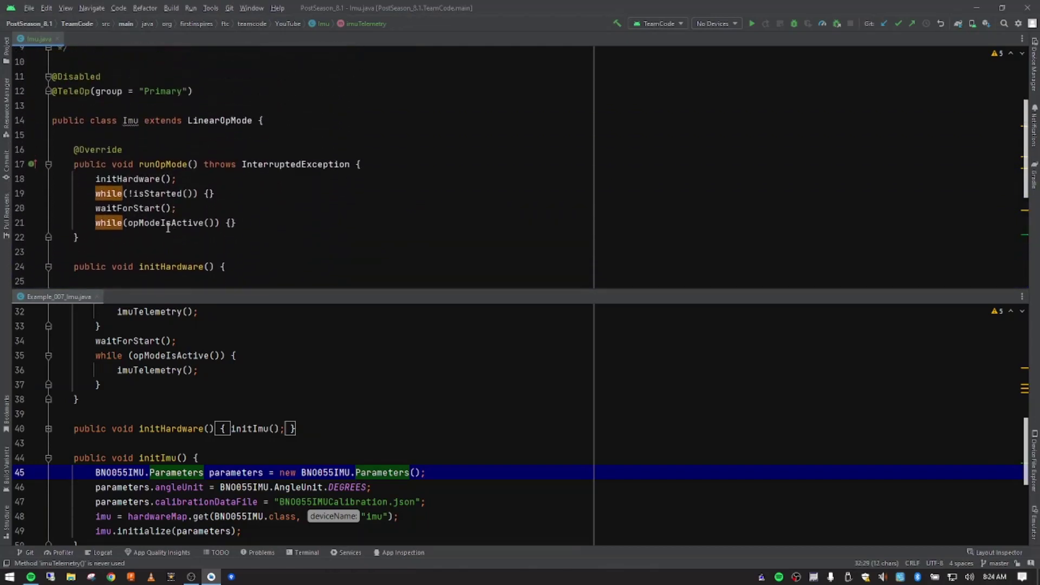
# Step: Add an imuTelemetry(); call inside both the while(!isStarted()) and while(opModeIsActive()) loops
pyautogui.click(143, 194)
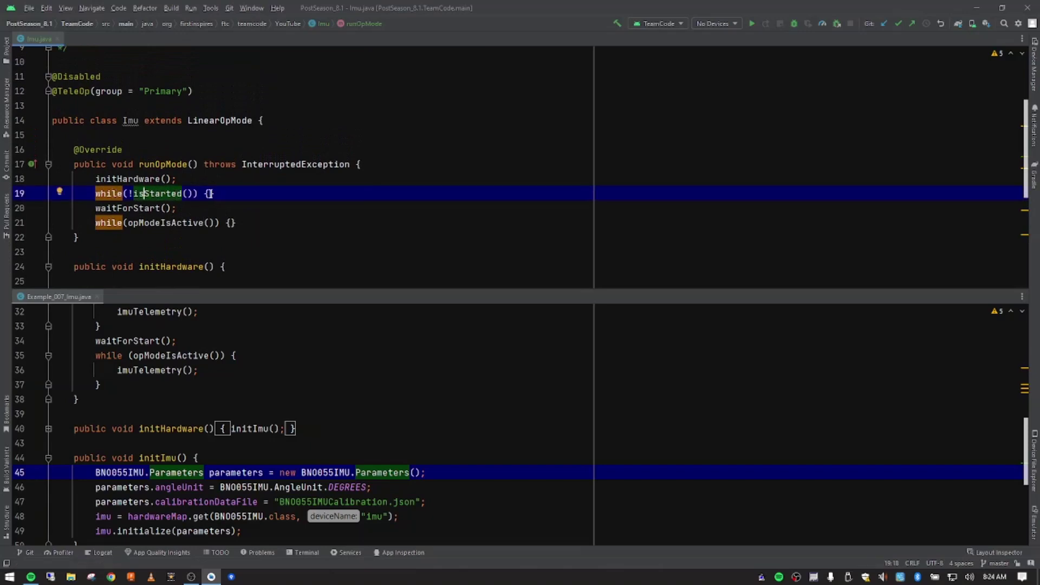
pyautogui.click(210, 194)
pyautogui.press('Return')
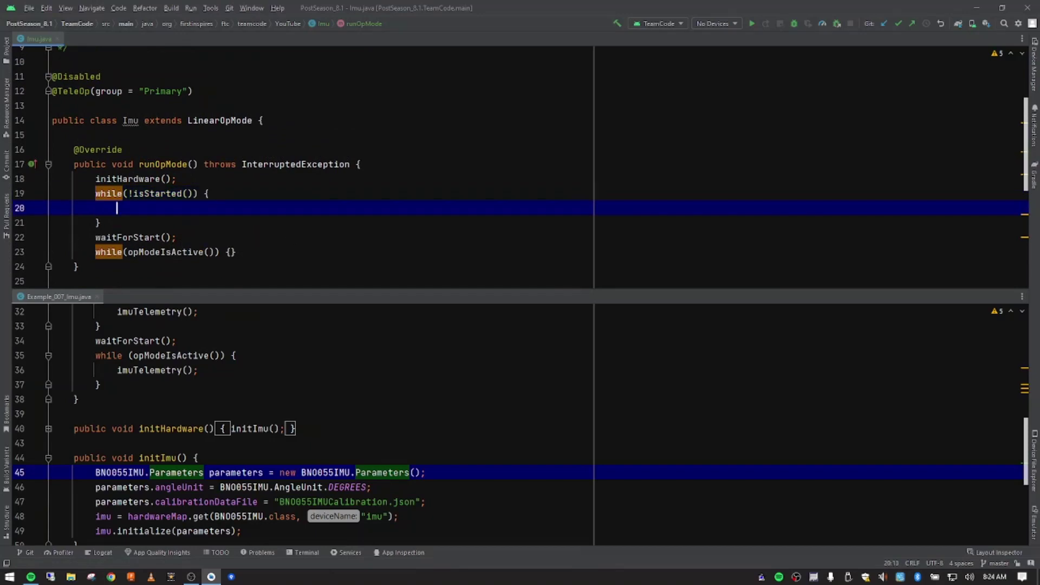
pyautogui.write('imuTelemetry')
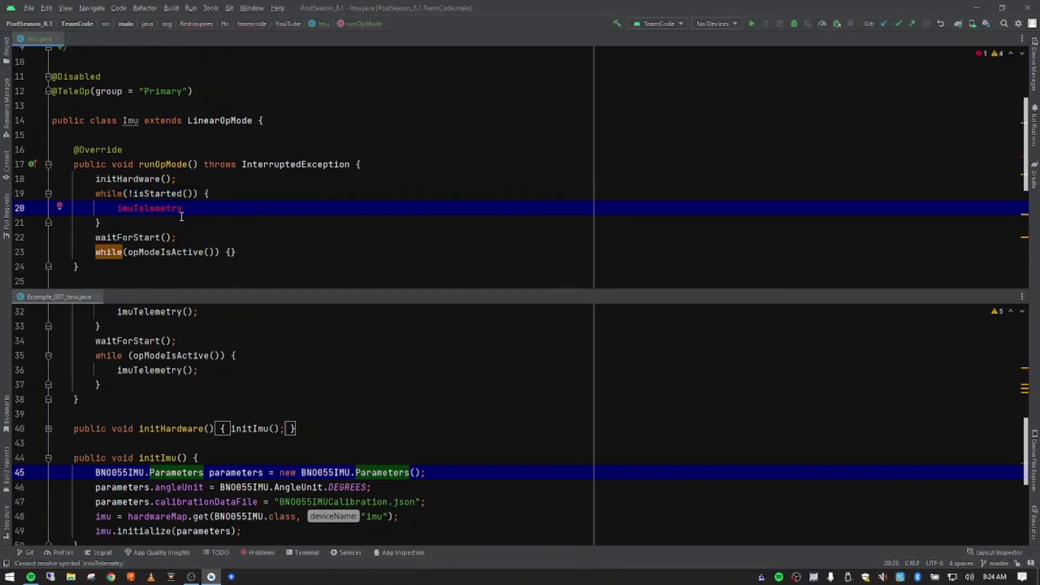
pyautogui.write('();')
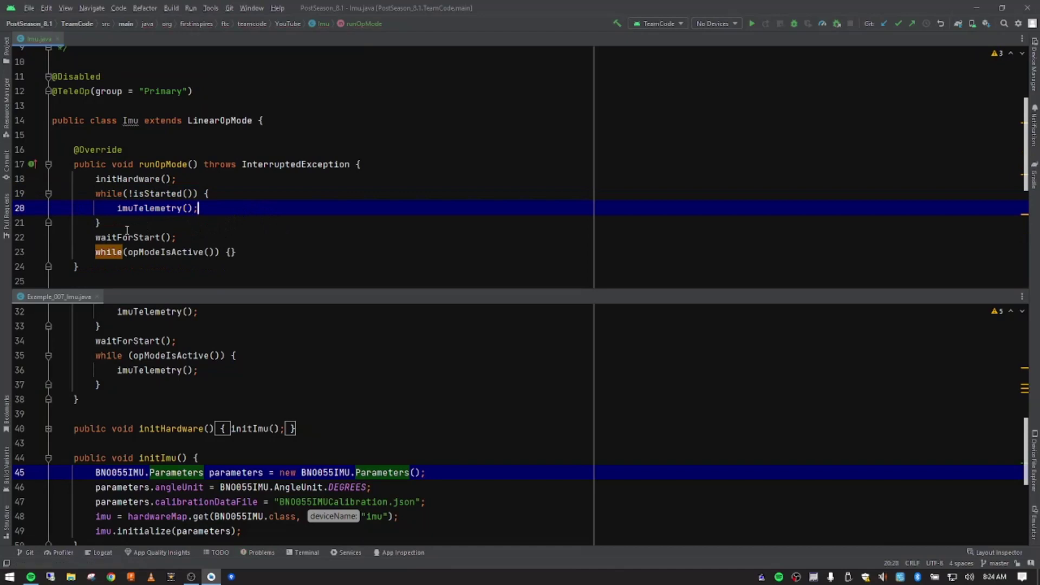
pyautogui.scroll(-3, 203, 213)
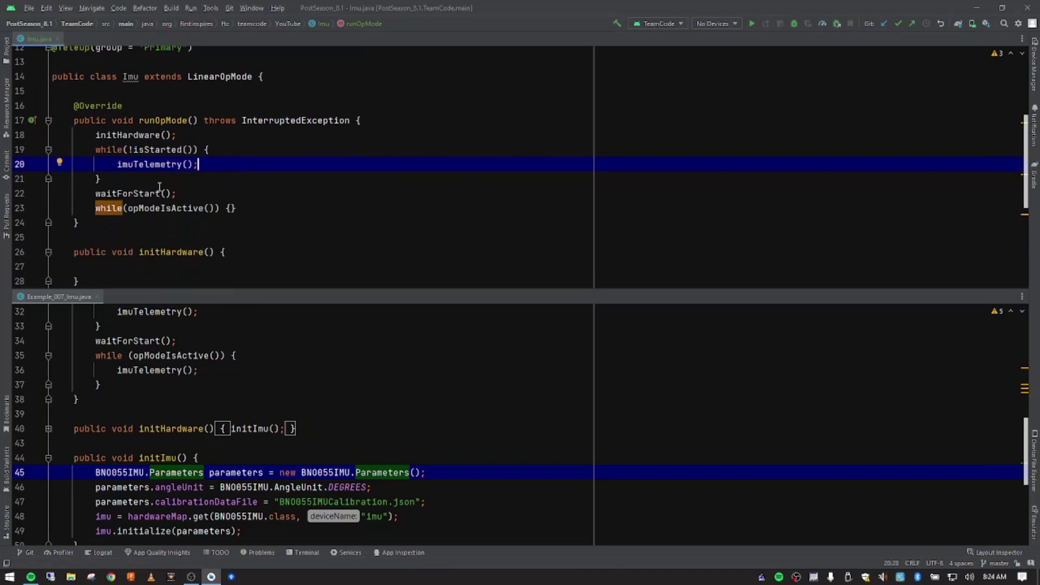
pyautogui.click(231, 209)
pyautogui.press('Return')
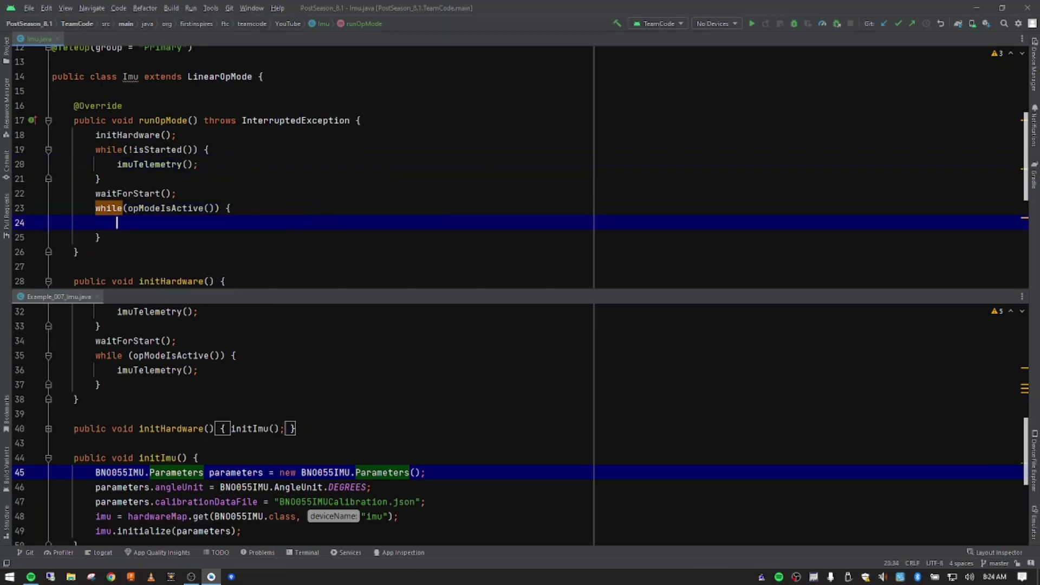
pyautogui.write('imuTelemetry')
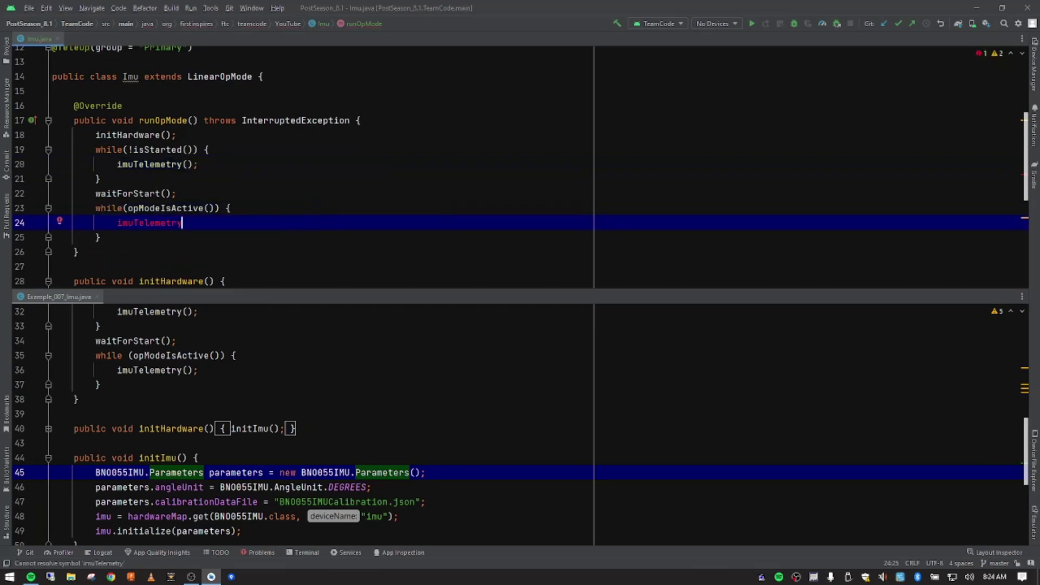
pyautogui.write('();')
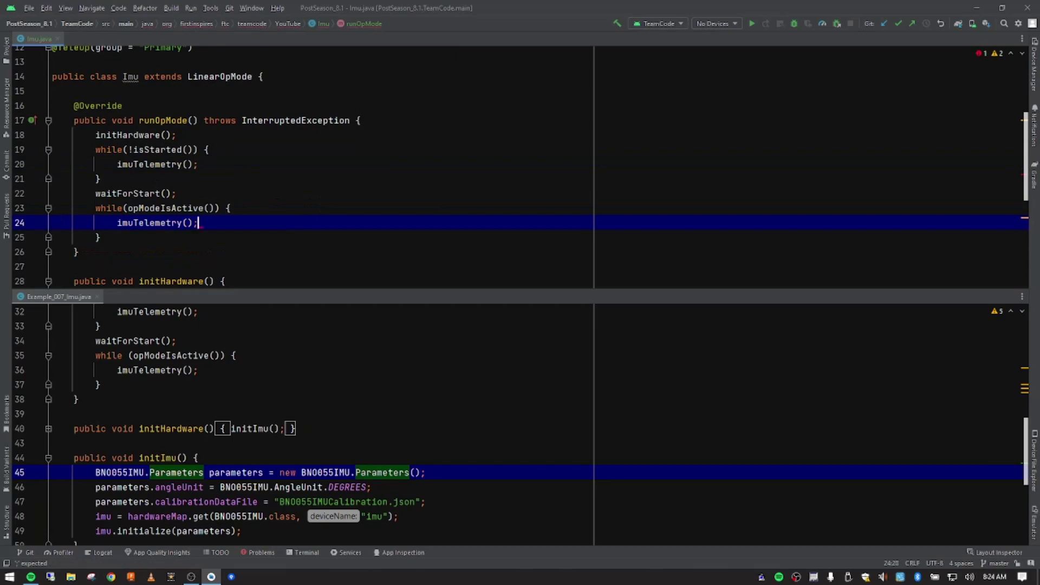
pyautogui.press('Down')
pyautogui.scroll(-5, 198, 192)
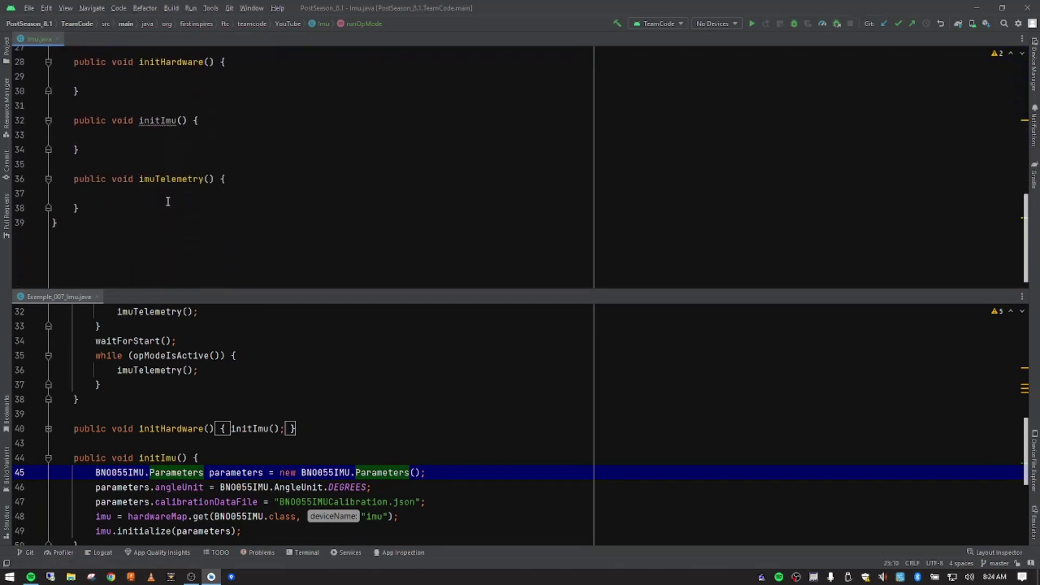
pyautogui.scroll(5, 184, 211)
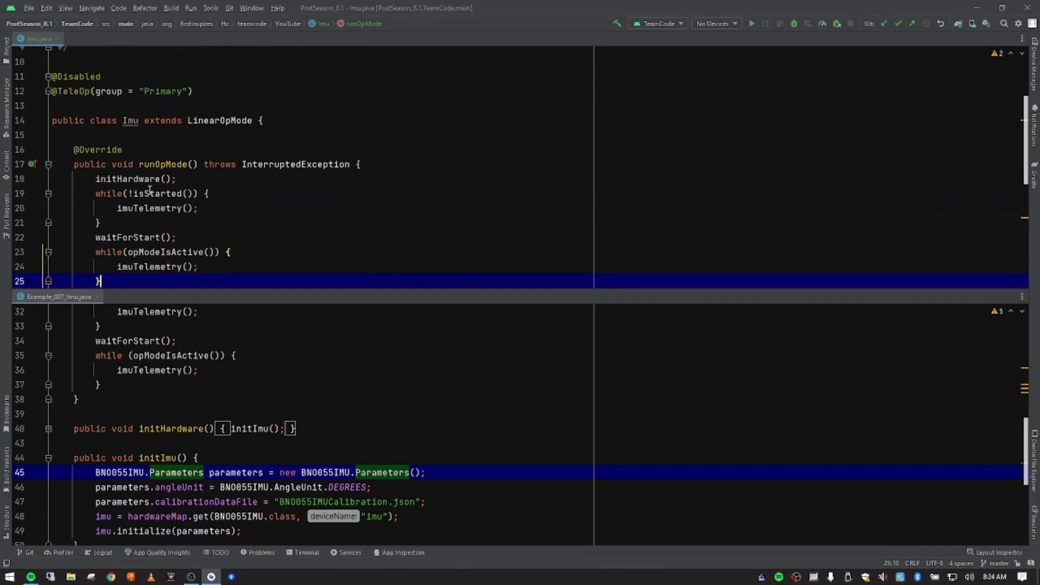
pyautogui.scroll(-1, 163, 197)
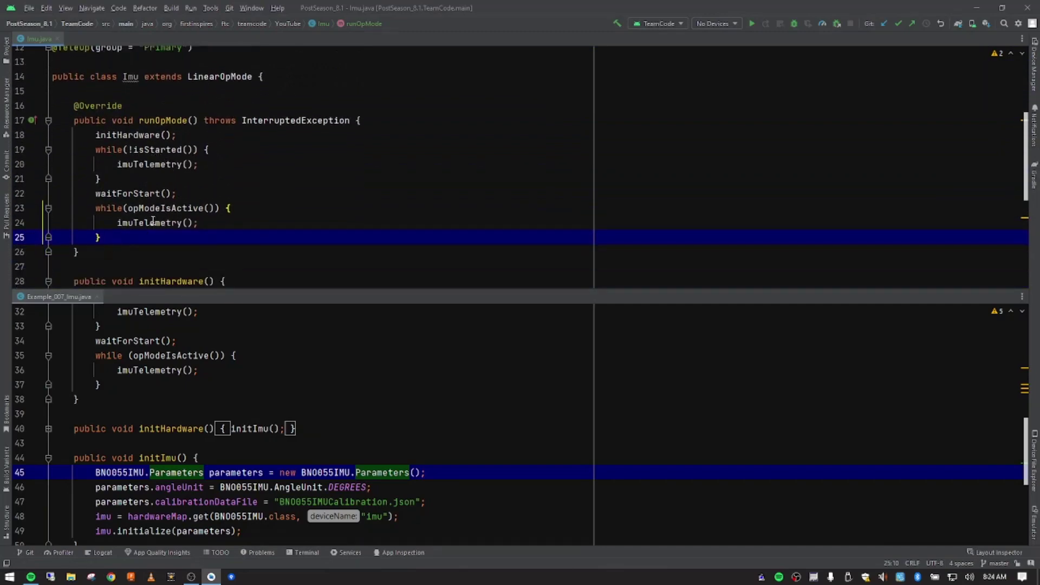
pyautogui.click(190, 193)
pyautogui.click(209, 223)
pyautogui.scroll(-3, 172, 239)
pyautogui.scroll(-3, 172, 239)
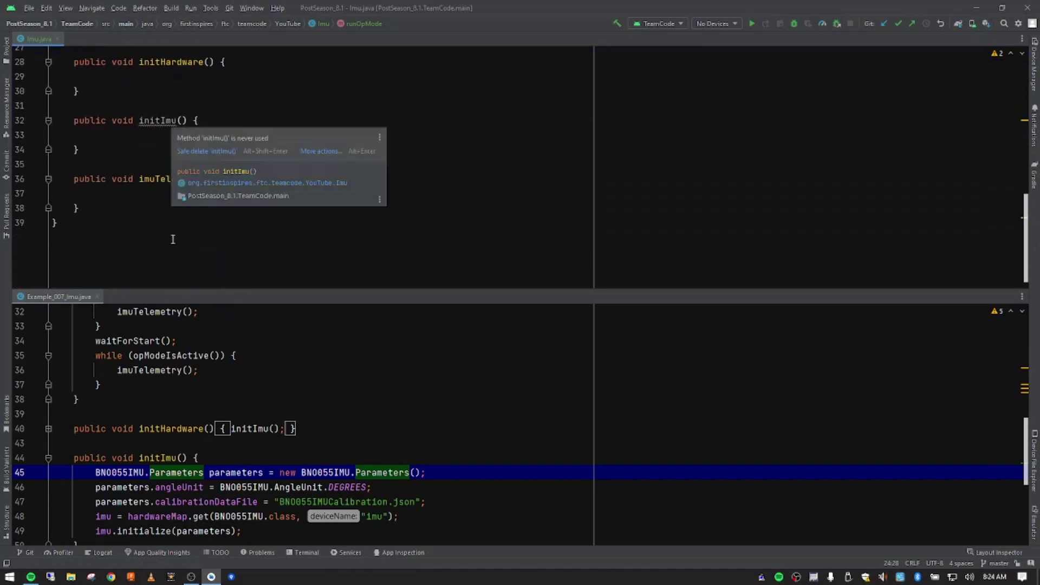
pyautogui.scroll(2, 173, 239)
pyautogui.scroll(1, 173, 239)
# Step: Add an initImu(); call inside the initHardware() method body
pyautogui.doubleClick(157, 209)
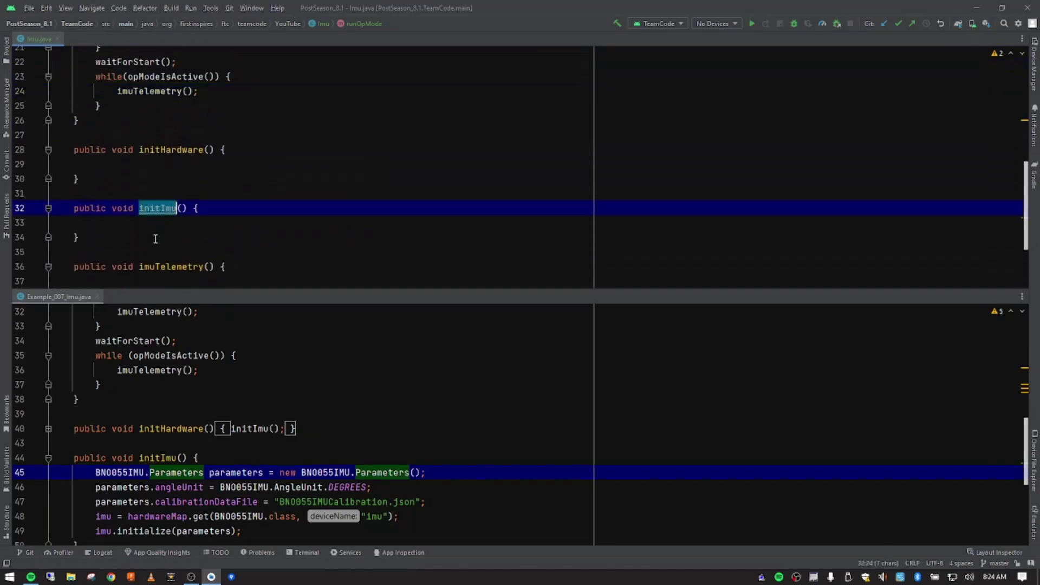
pyautogui.click(146, 164)
pyautogui.write('initImu')
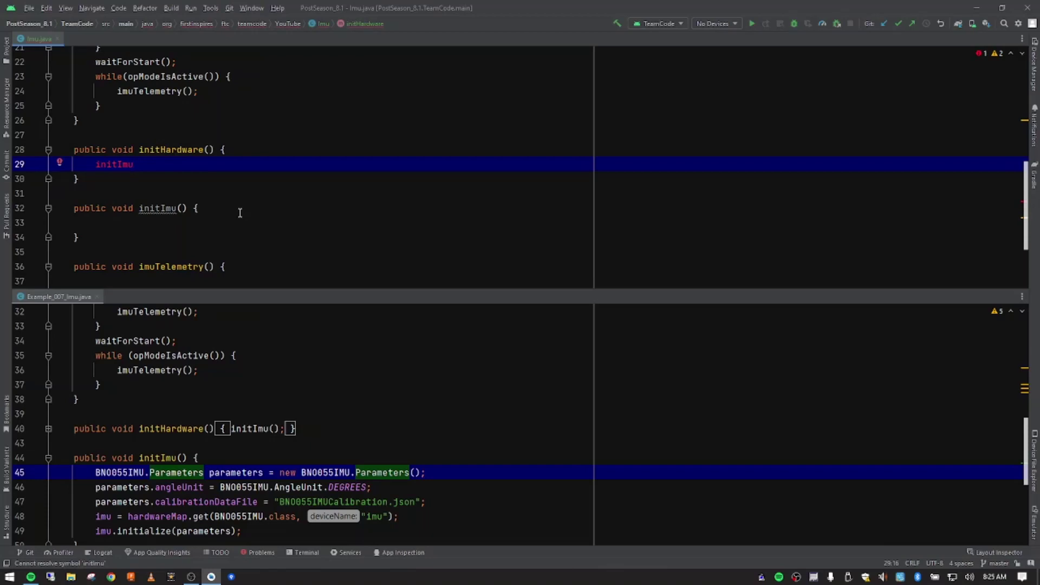
pyautogui.write('()')
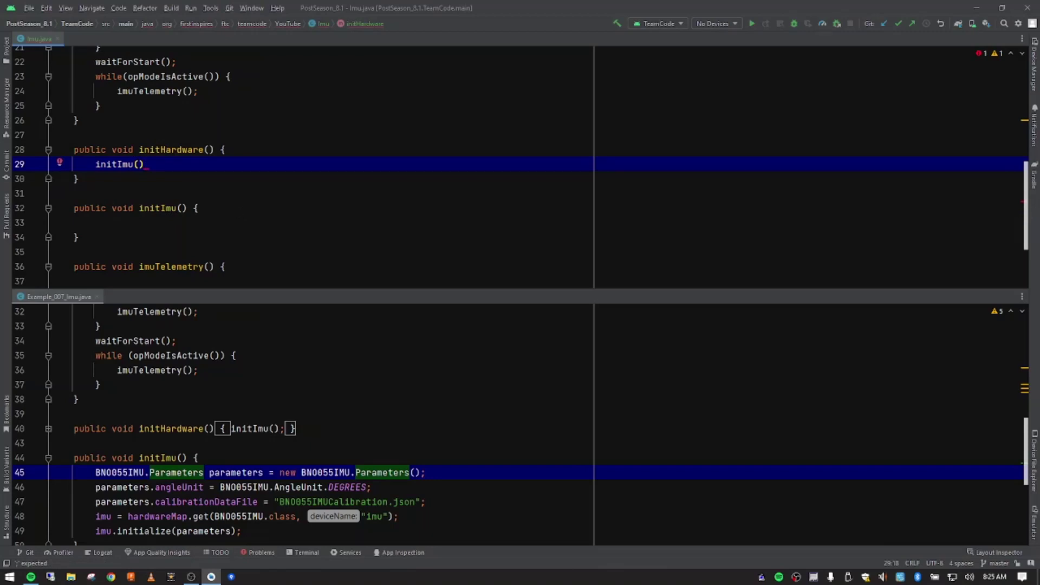
pyautogui.write(';')
pyautogui.click(134, 164)
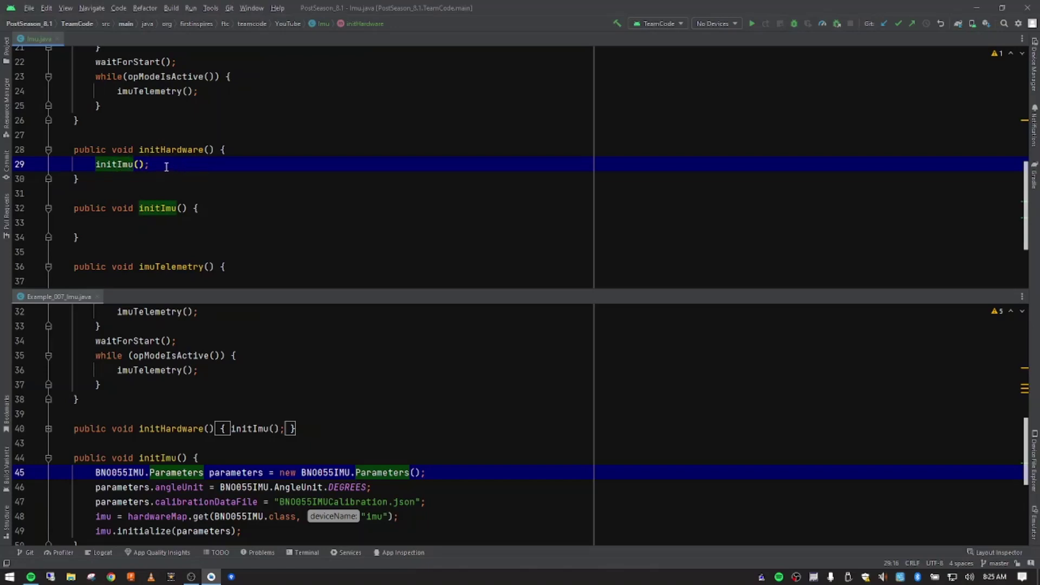
pyautogui.click(144, 218)
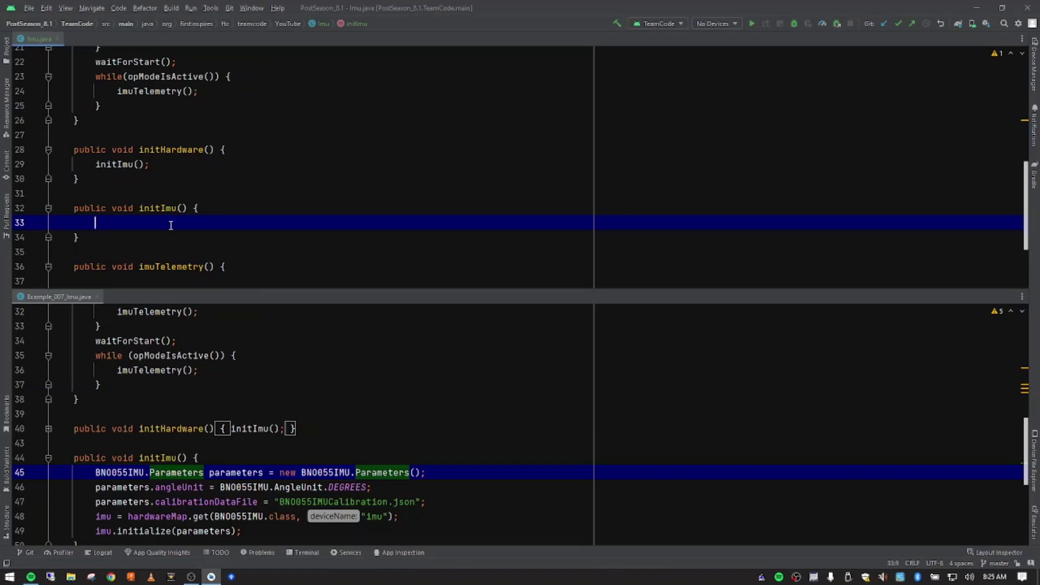
pyautogui.click(150, 164)
pyautogui.scroll(2, 138, 175)
pyautogui.scroll(1, 138, 175)
pyautogui.doubleClick(135, 134)
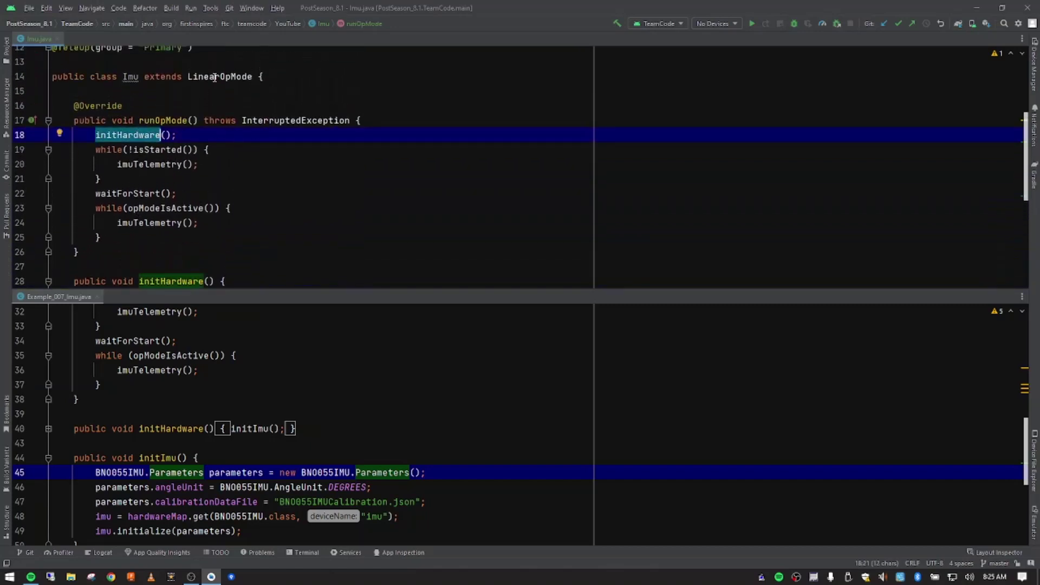
pyautogui.click(211, 76)
pyautogui.doubleClick(211, 76)
pyautogui.doubleClick(129, 135)
pyautogui.scroll(-1, 194, 200)
pyautogui.scroll(-1, 194, 201)
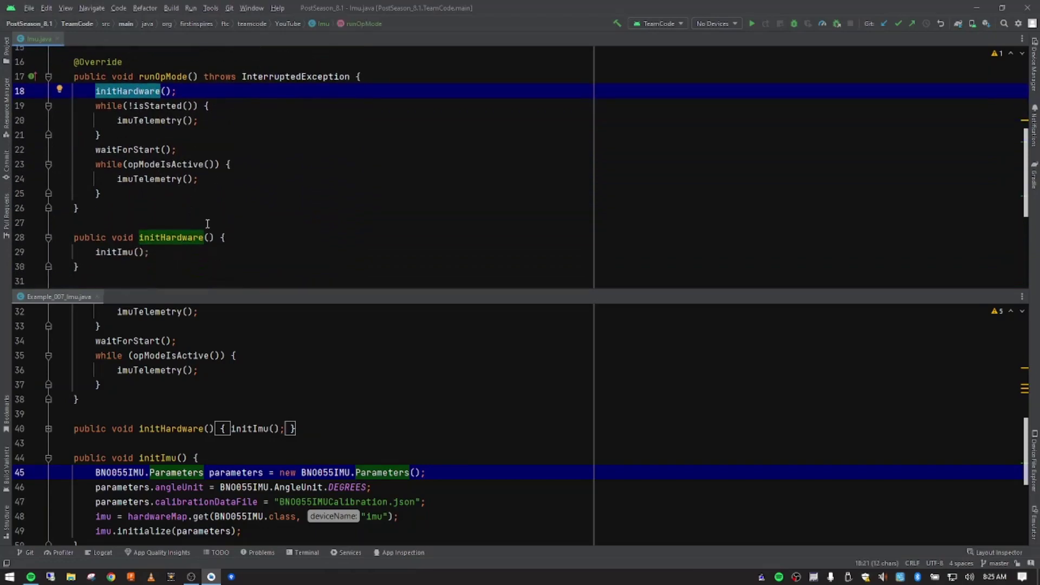
pyautogui.scroll(3, 208, 222)
pyautogui.scroll(3, 208, 223)
pyautogui.scroll(1, 208, 222)
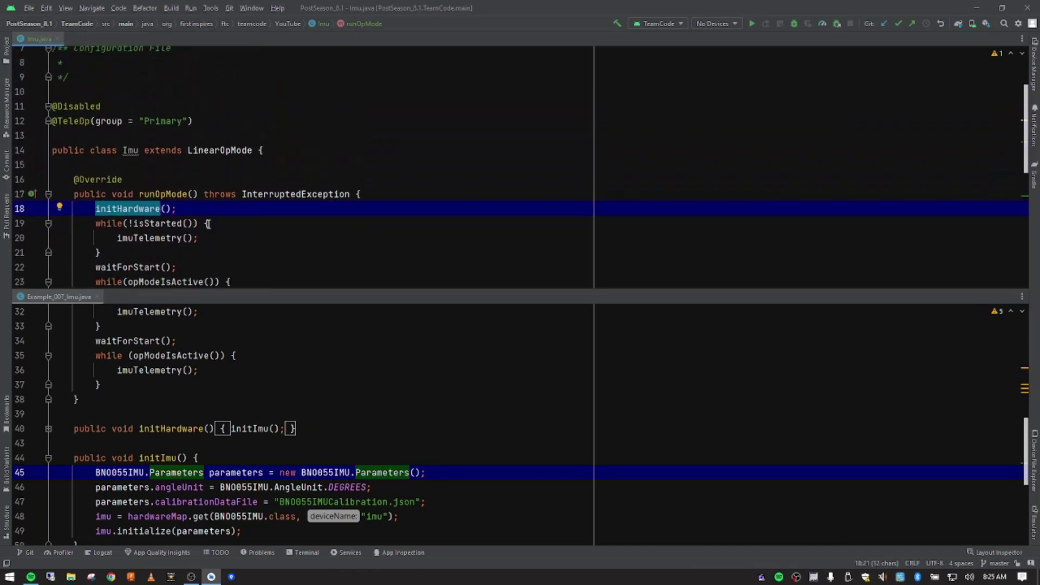
pyautogui.scroll(-2, 208, 223)
pyautogui.scroll(-3, 208, 223)
pyautogui.scroll(-3, 208, 223)
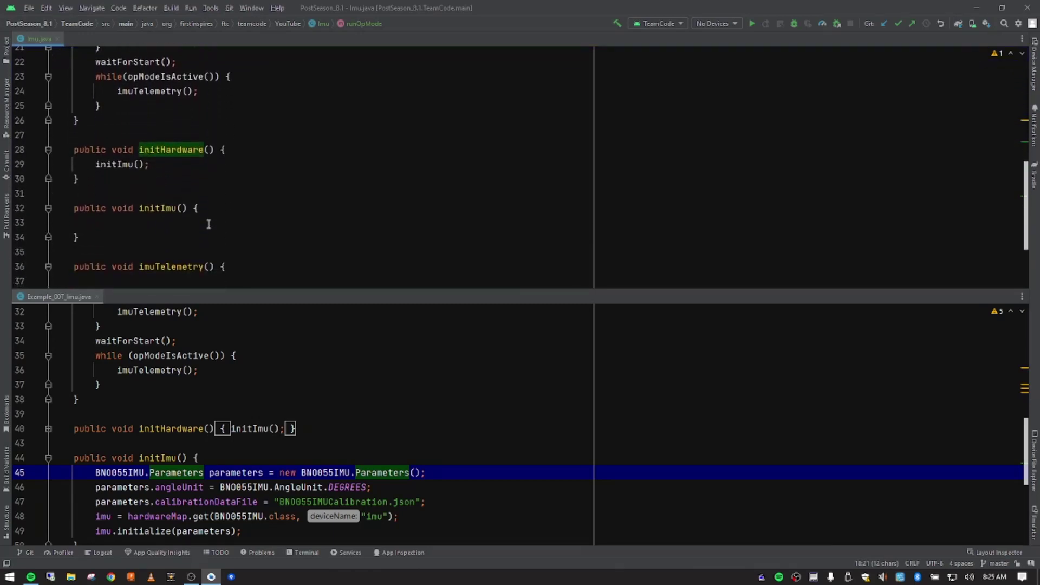
pyautogui.scroll(-3, 209, 223)
pyautogui.scroll(2, 208, 223)
pyautogui.scroll(2, 208, 223)
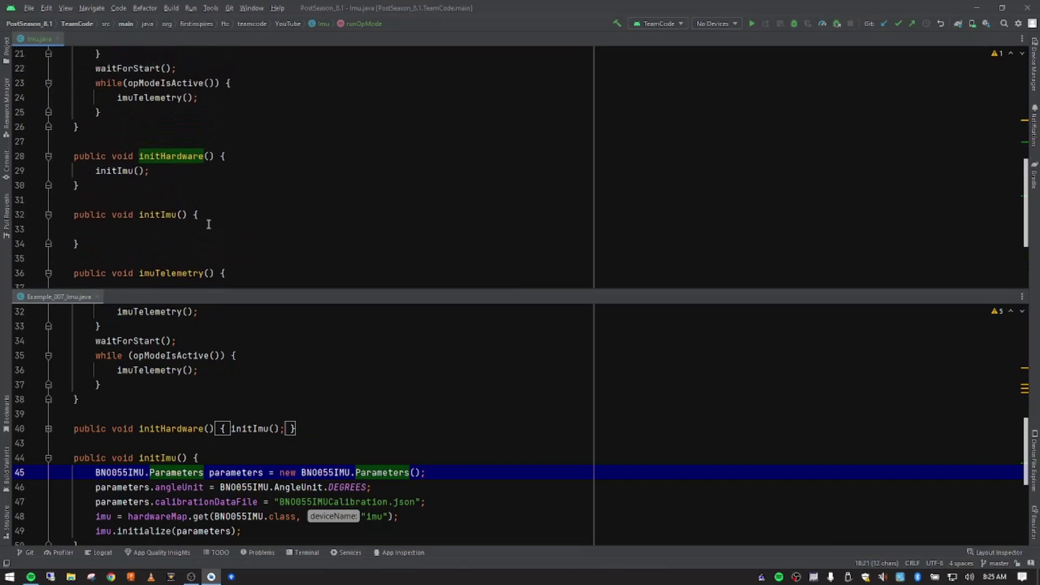
pyautogui.scroll(2, 208, 224)
pyautogui.doubleClick(129, 77)
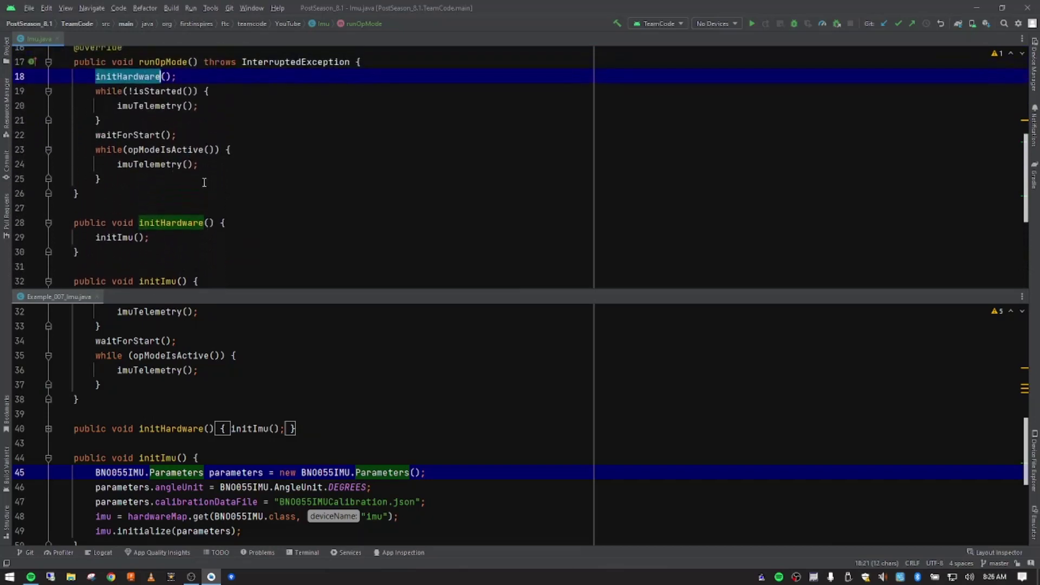
pyautogui.scroll(1, 230, 199)
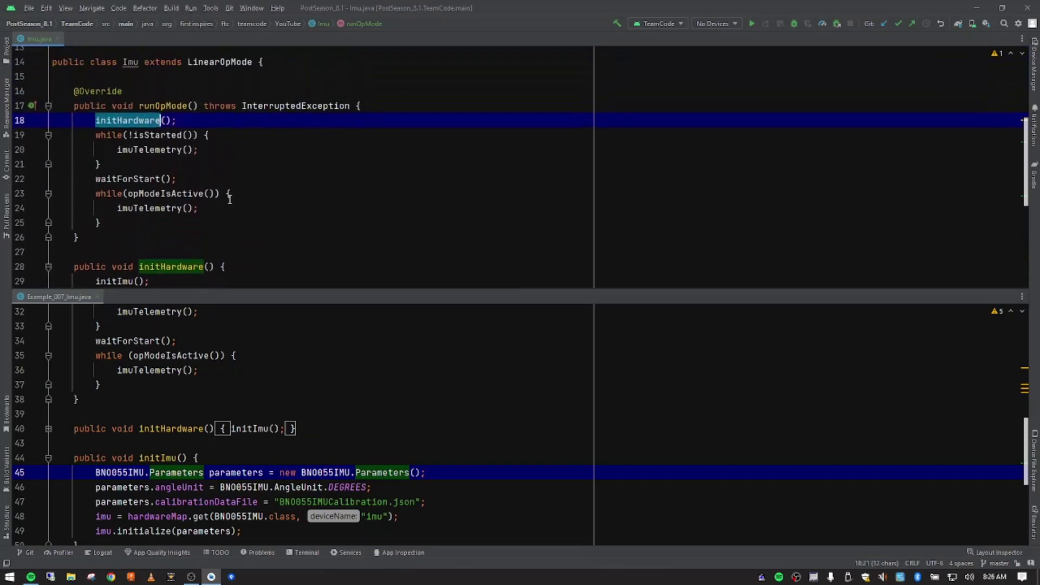
pyautogui.scroll(2, 229, 199)
pyautogui.scroll(2, 229, 199)
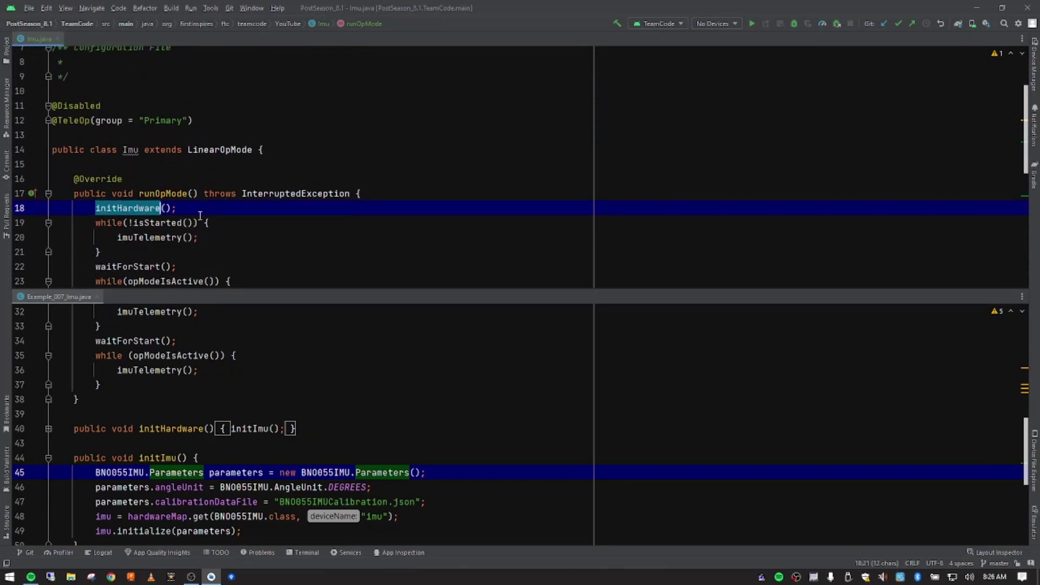
pyautogui.scroll(-1, 199, 218)
# Step: Insert blank lines below the Imu class header, then go to the Configuration File comment's empty line
pyautogui.click(162, 128)
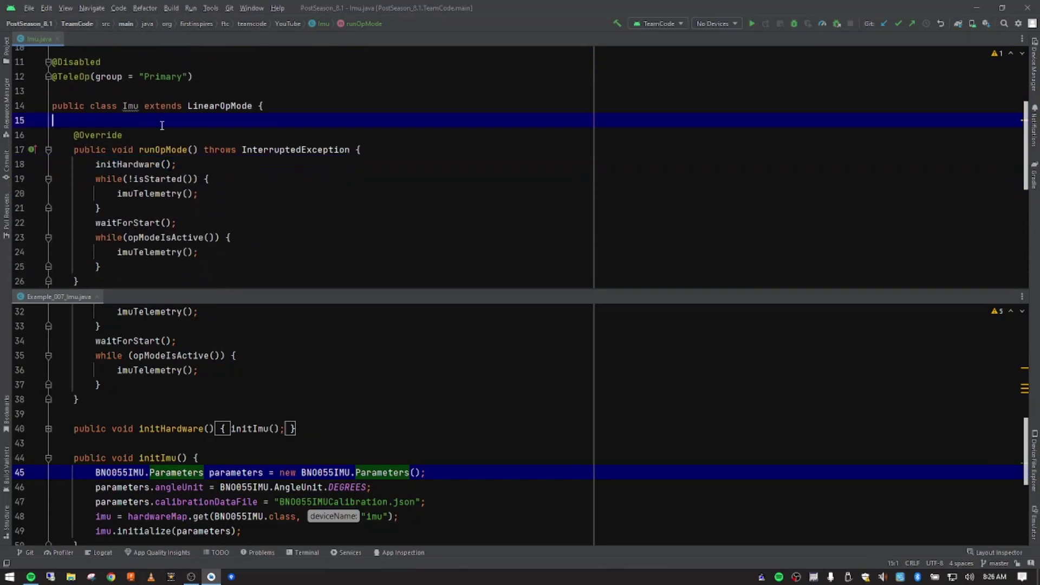
pyautogui.press('Return')
pyautogui.press('Return')
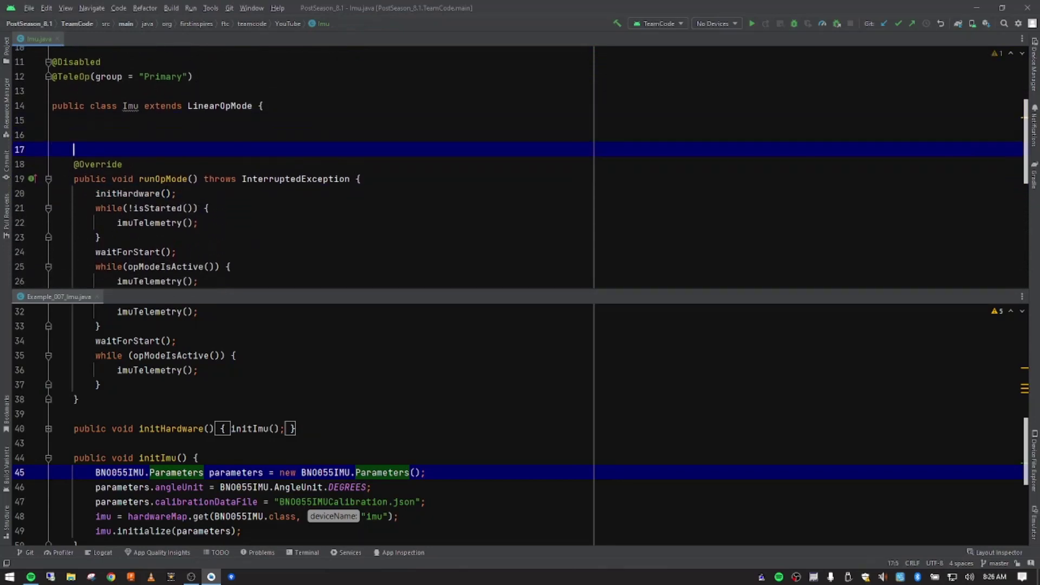
pyautogui.press('Up')
pyautogui.scroll(1, 197, 419)
pyautogui.scroll(5, 196, 418)
pyautogui.scroll(3, 196, 418)
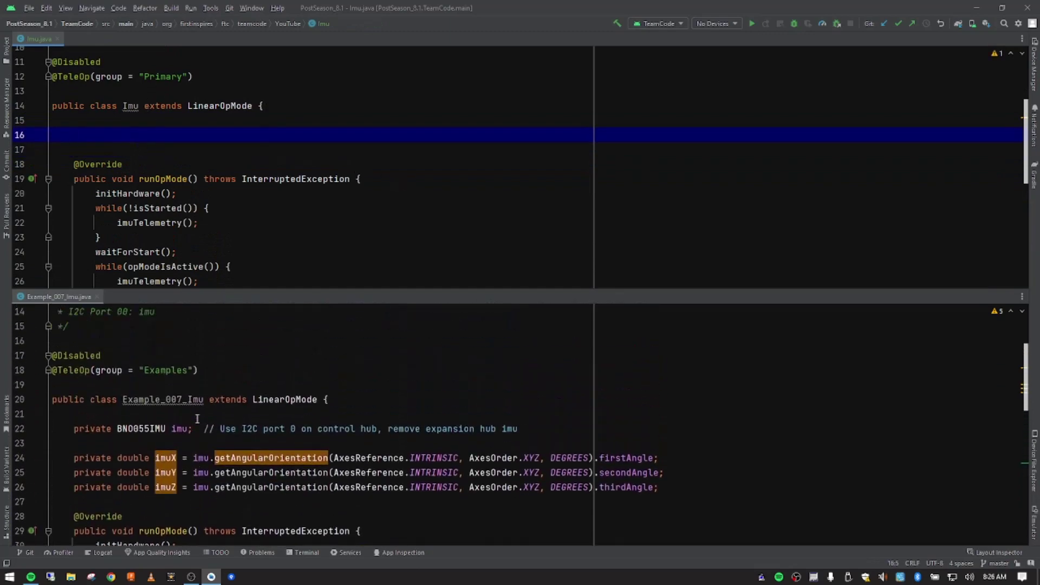
pyautogui.scroll(3, 196, 419)
pyautogui.scroll(2, 196, 419)
pyautogui.scroll(1, 197, 418)
pyautogui.scroll(-2, 197, 418)
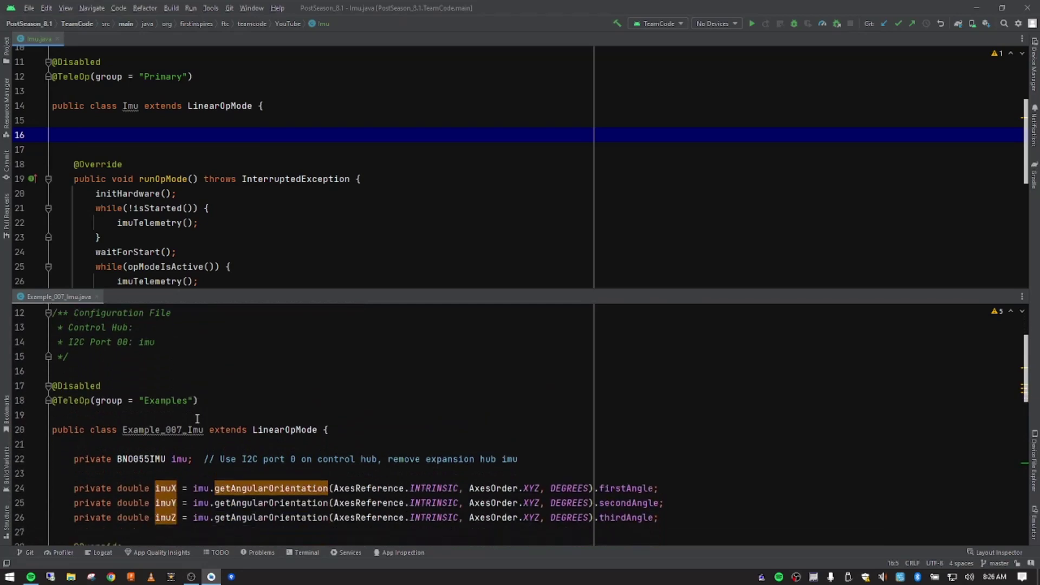
pyautogui.scroll(-2, 187, 417)
pyautogui.scroll(-1, 178, 413)
pyautogui.scroll(3, 178, 413)
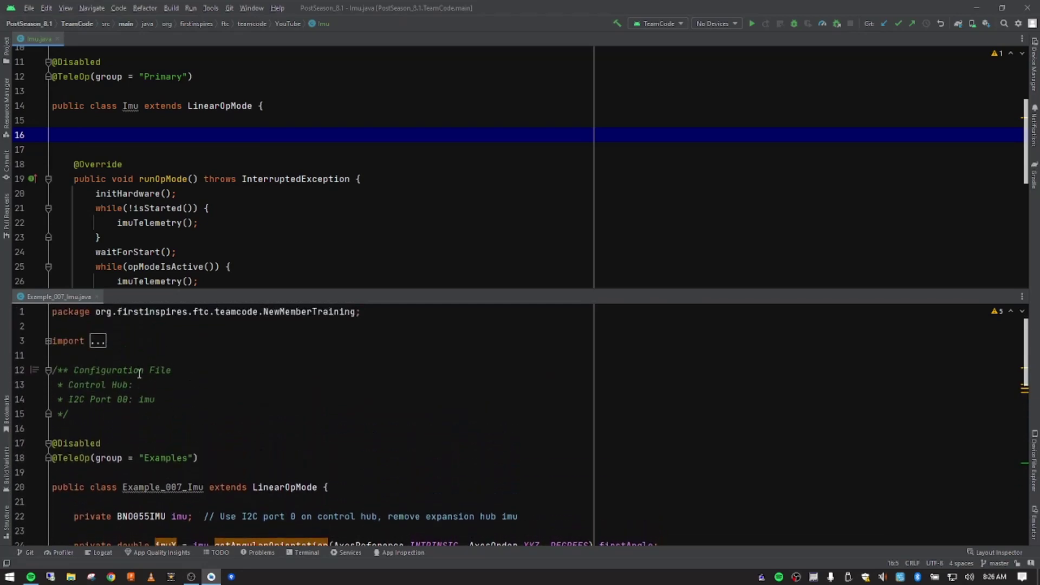
pyautogui.scroll(5, 151, 158)
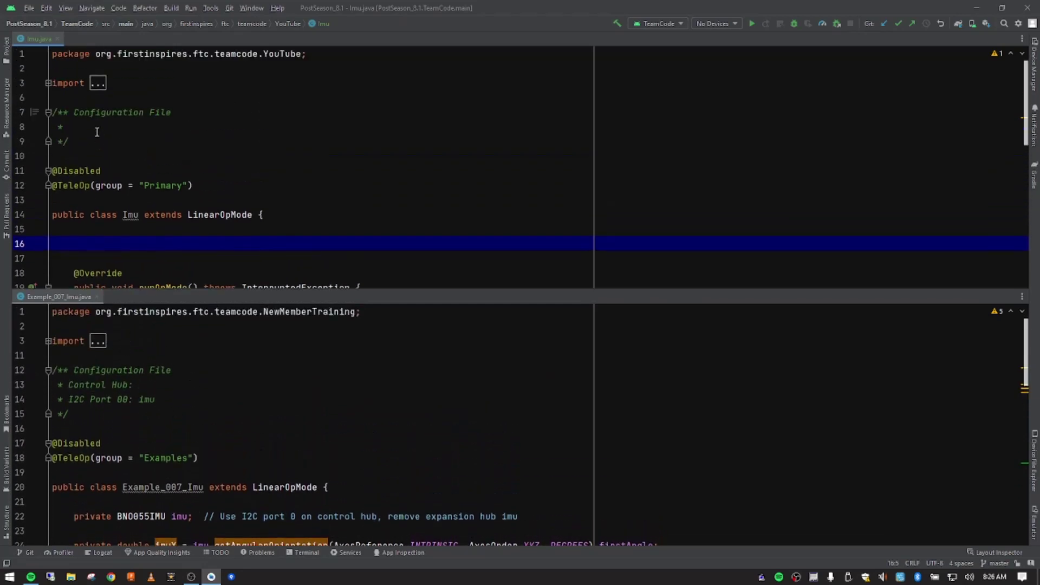
pyautogui.click(89, 127)
pyautogui.write('Contr')
pyautogui.write('ol Hub')
pyautogui.write(':')
# Step: Add the '* I2C Port 00: imu' line under 'Control Hub:' in the configuration comment
pyautogui.press('Return')
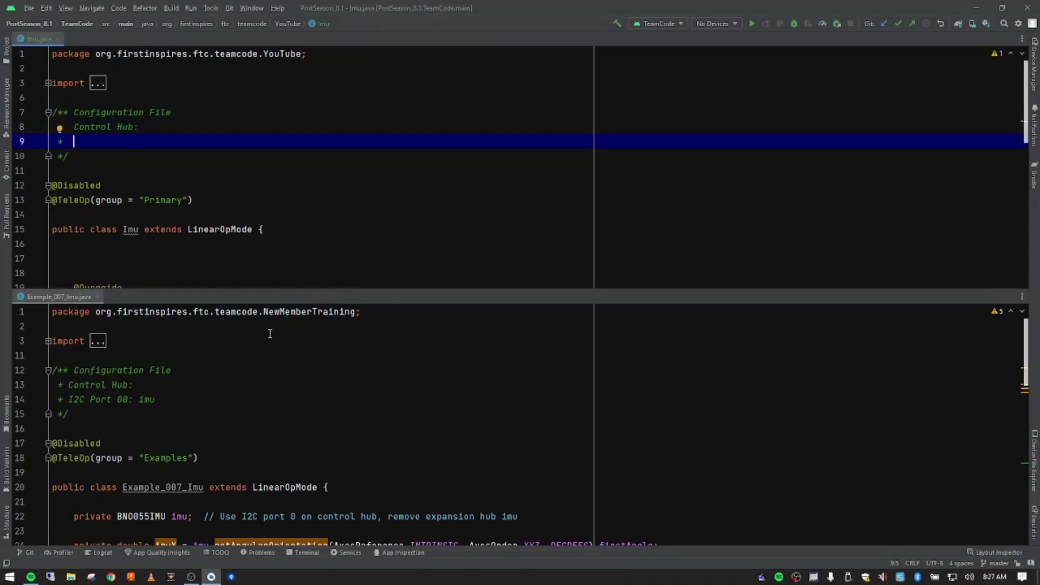
pyautogui.write('I2')
pyautogui.write('C')
pyautogui.press('BackSpace')
pyautogui.press('BackSpace')
pyautogui.write('2')
pyautogui.write('C')
pyautogui.write(' Port')
pyautogui.write(' 00')
pyautogui.write(':')
pyautogui.write(' imu')
pyautogui.scroll(-2, 202, 404)
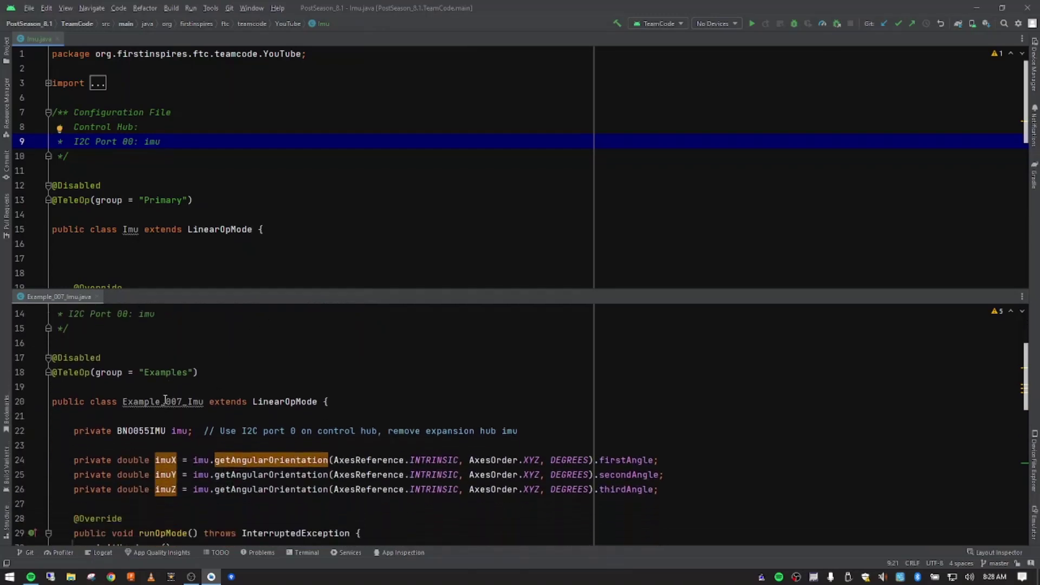
# Step: Change the TeleOp group name from 'Primary' to 'Examples'
pyautogui.click(80, 185)
pyautogui.click(69, 200)
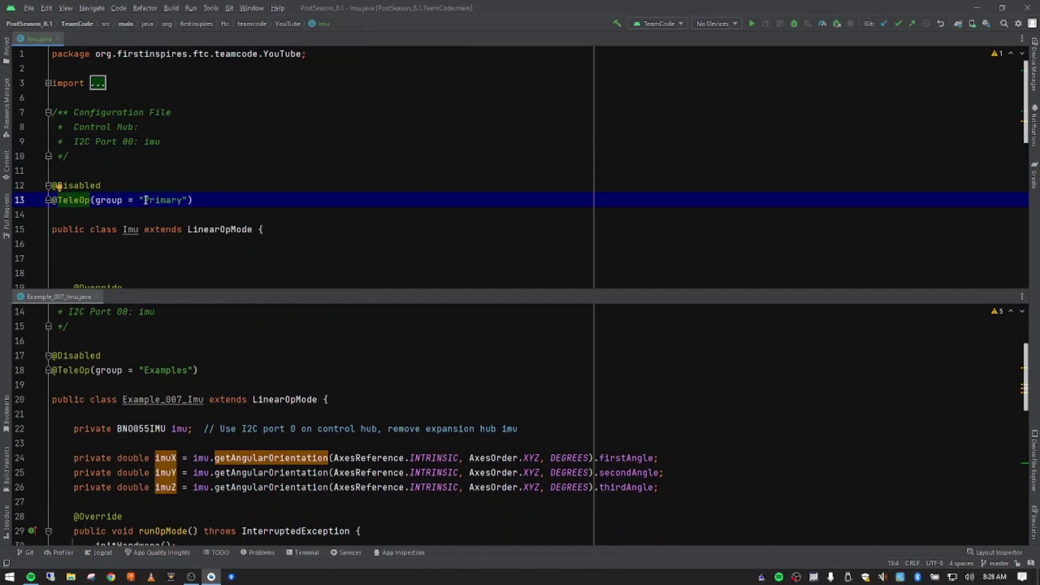
pyautogui.moveTo(145, 199); pyautogui.dragTo(183, 200)
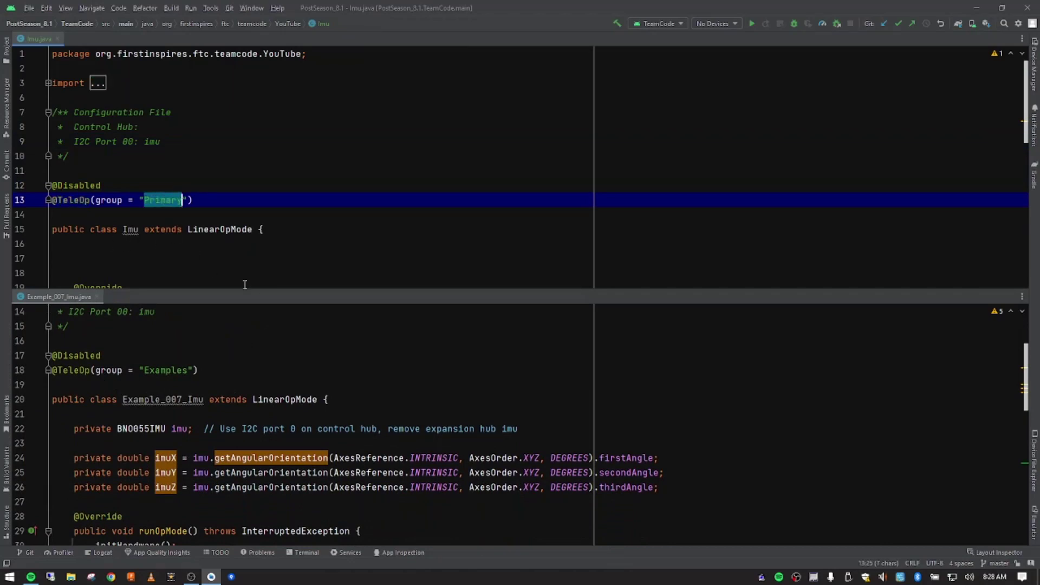
pyautogui.write('Ex')
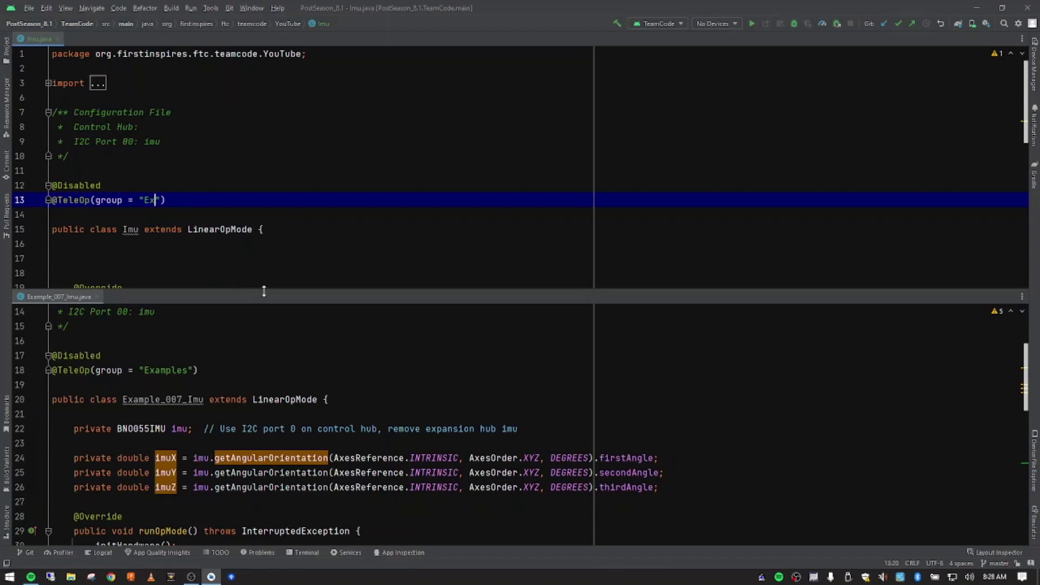
pyautogui.write('a')
pyautogui.write('mples')
pyautogui.click(154, 199)
pyautogui.moveTo(97, 199); pyautogui.dragTo(171, 200)
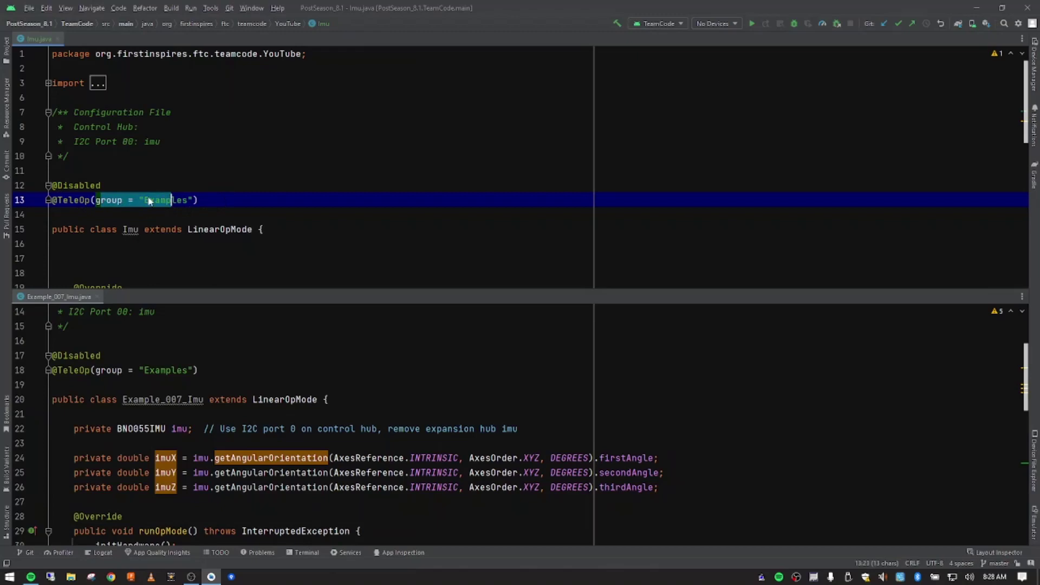
pyautogui.click(58, 185)
pyautogui.press('Home')
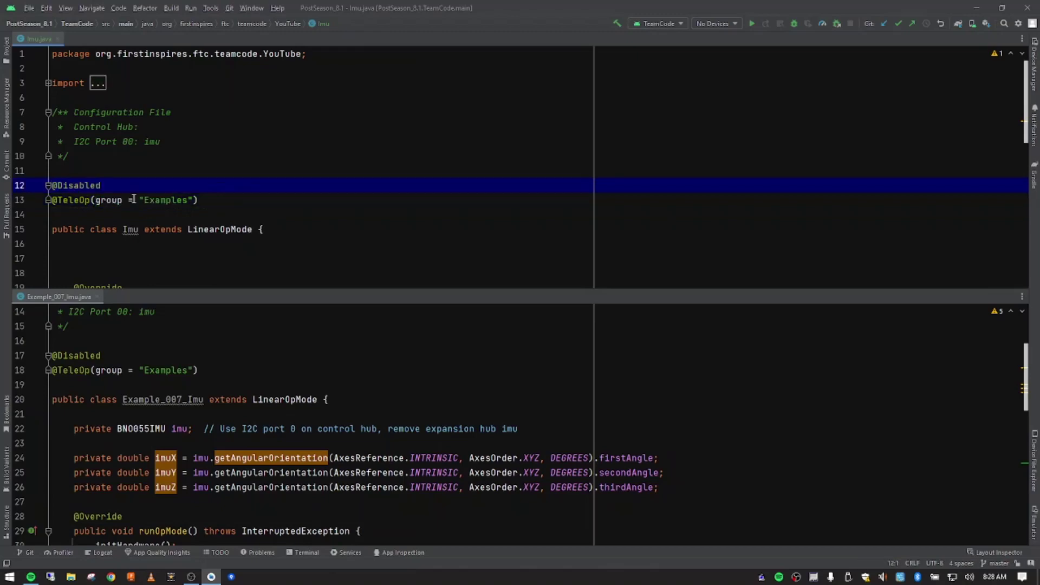
pyautogui.write('//')
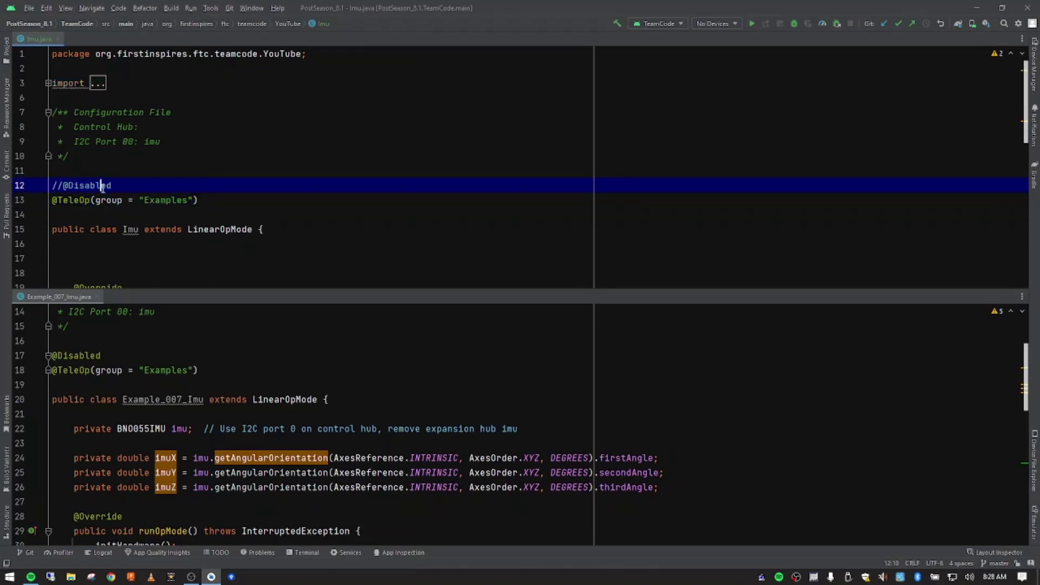
pyautogui.click(61, 185)
pyautogui.press('BackSpace')
pyautogui.press('BackSpace')
pyautogui.press('End')
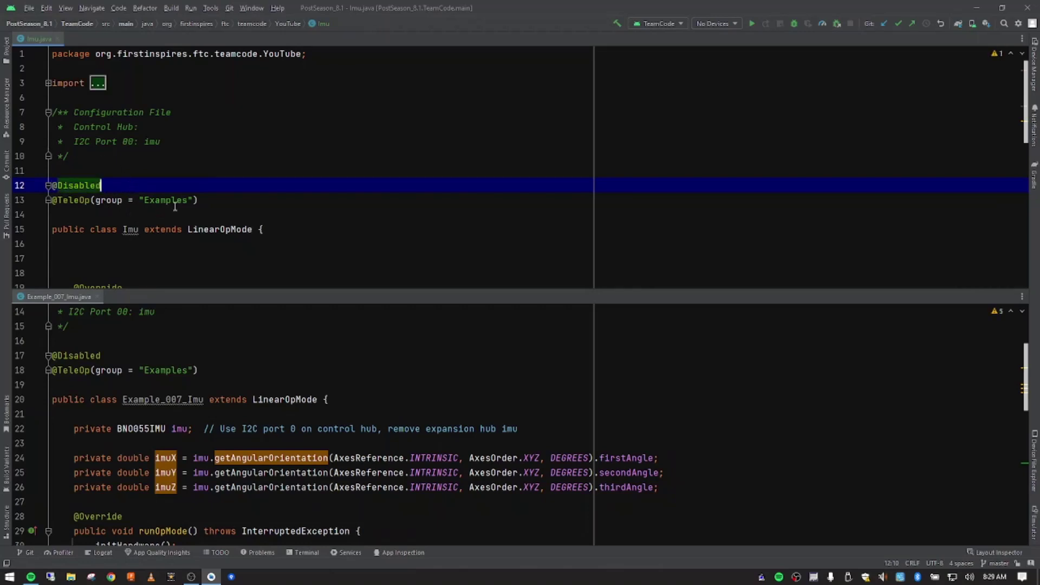
pyautogui.click(228, 205)
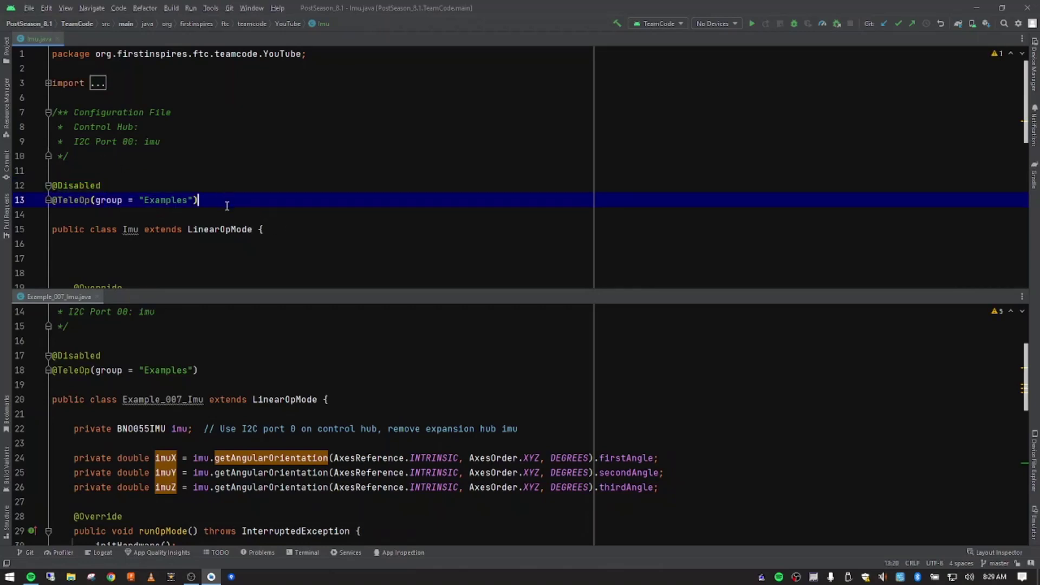
pyautogui.scroll(-1, 228, 205)
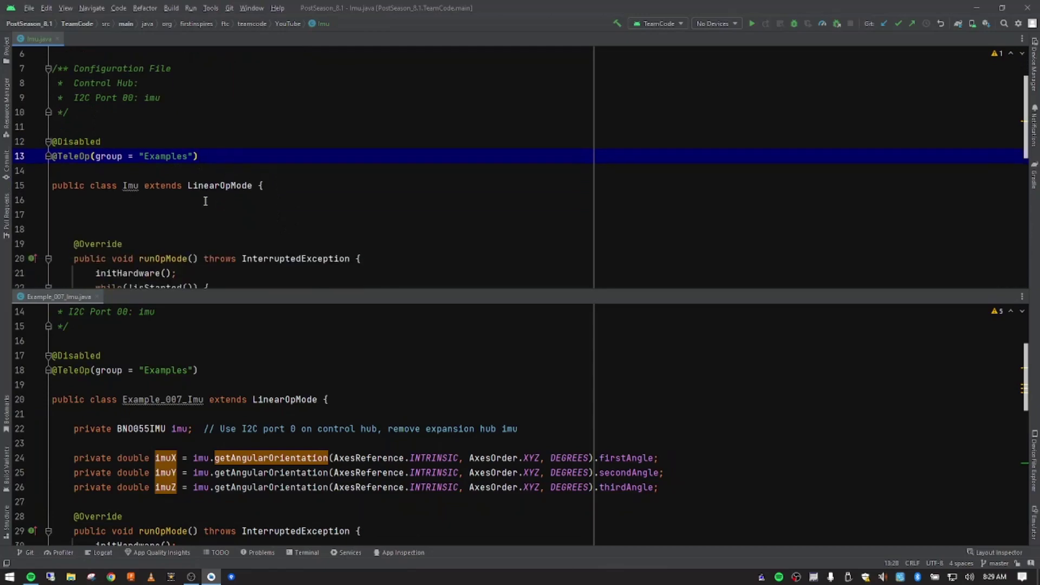
pyautogui.click(163, 199)
pyautogui.doubleClick(130, 185)
# Step: Copy the imu, imuX, imuY and imuZ declarations from Example_007_Imu into Imu
pyautogui.click(181, 224)
pyautogui.scroll(-1, 235, 398)
pyautogui.moveTo(695, 445); pyautogui.dragTo(3, 389)
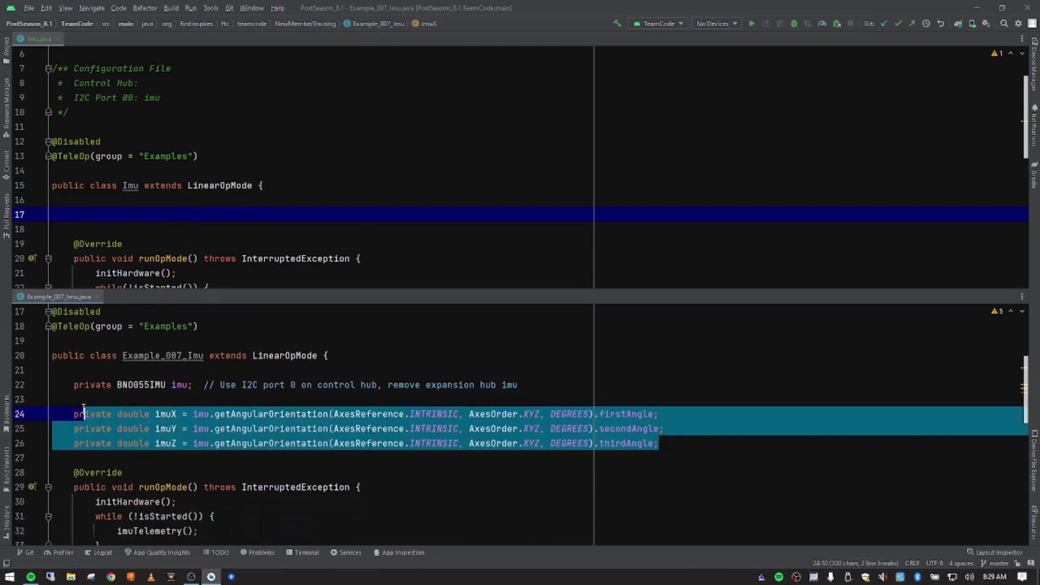
pyautogui.click(142, 219)
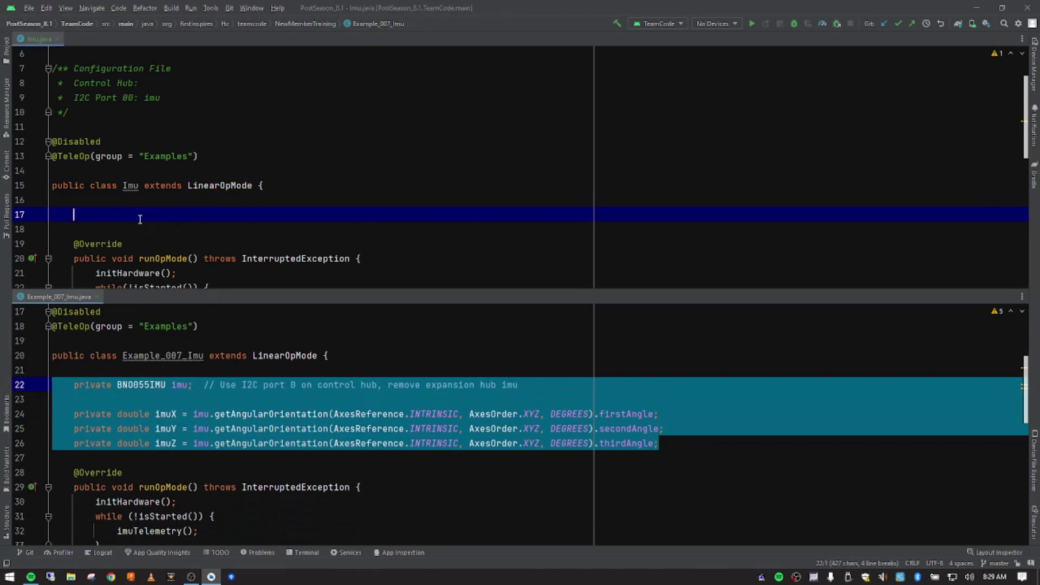
pyautogui.write('private BNO055IMU imu;  // Use I2C port 0 on control hub, remove expansion hub imu      private double imuX = imu.getAngularOrientation(AxesReference.INTRINSIC, AxesOrder.XYZ, DEGREES).firstAngle;     private double imuY = imu.getAngularOrientation(AxesReference.INTRINSIC, AxesOrder.XYZ, DEGREES).secondAngle;     private double imuZ = imu.getAngularOrientation(AxesReference.INTRINSIC, AxesOrder.XYZ, DEGREES).thirdAngle;')
pyautogui.click(135, 237)
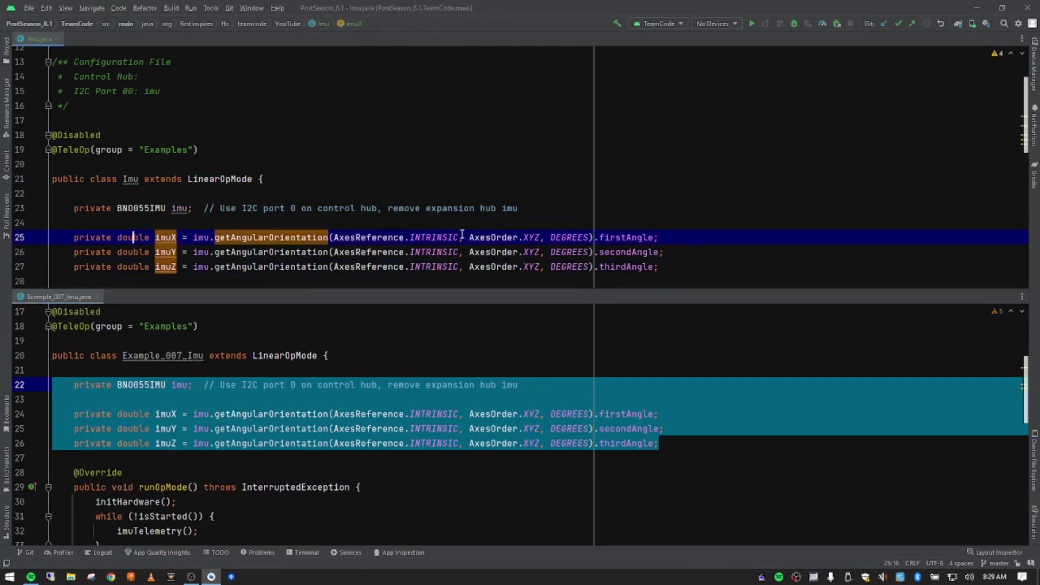
# Step: Select the 'remove expansion hub imu' text in the imu field's comment
pyautogui.click(365, 208)
pyautogui.moveTo(220, 210); pyautogui.dragTo(347, 210)
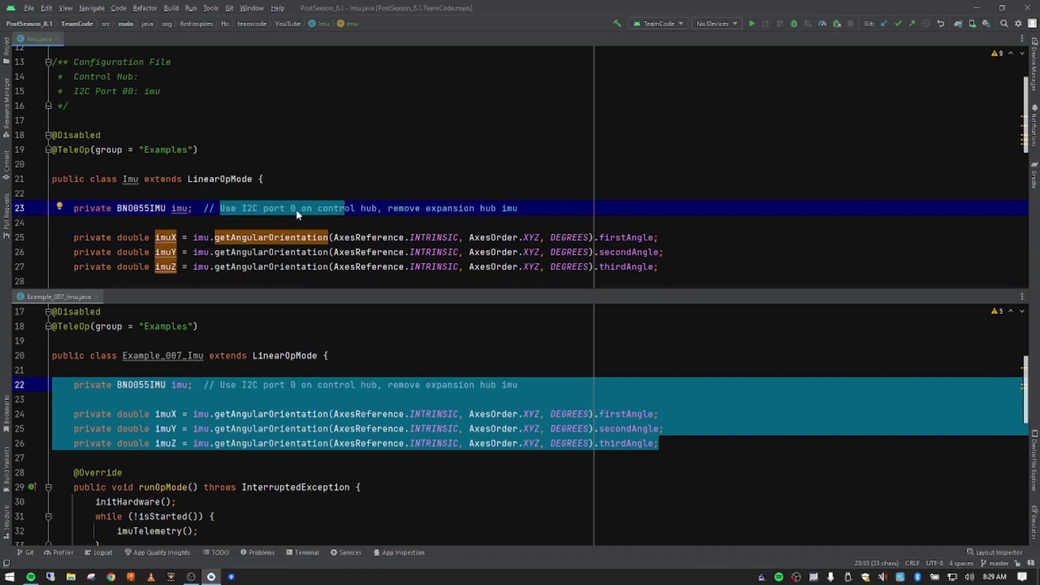
pyautogui.click(391, 254)
pyautogui.moveTo(389, 208); pyautogui.dragTo(517, 209)
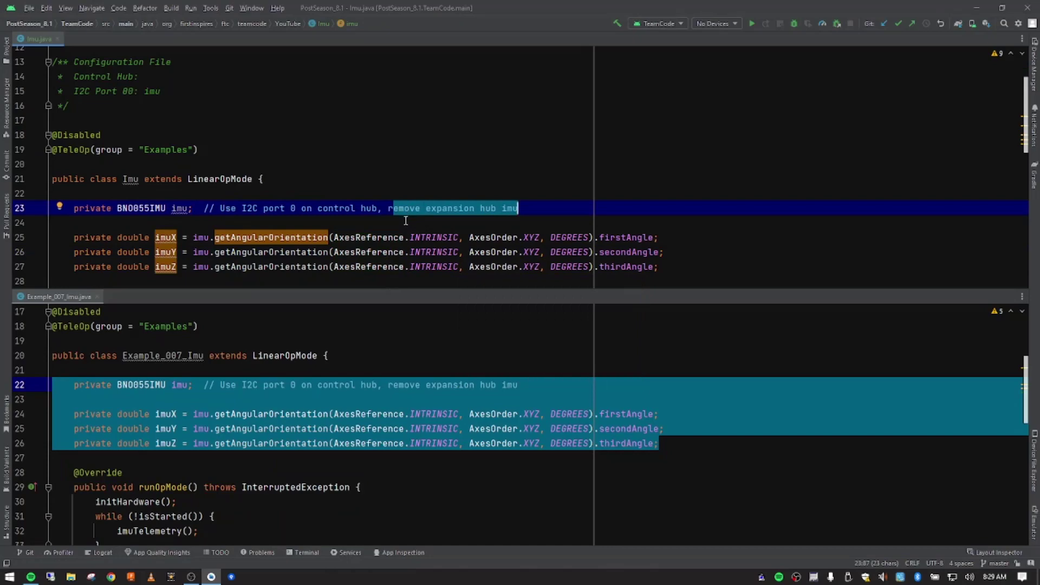
pyautogui.click(421, 208)
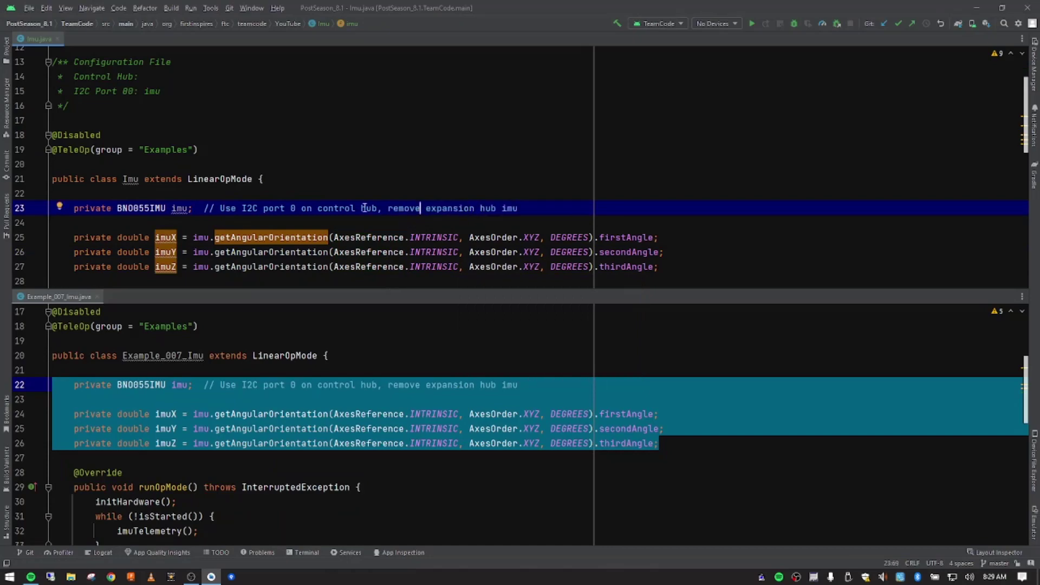
pyautogui.doubleClick(250, 208)
pyautogui.doubleClick(510, 208)
pyautogui.click(527, 208)
pyautogui.click(416, 252)
pyautogui.click(92, 209)
pyautogui.doubleClick(92, 208)
pyautogui.doubleClick(140, 208)
pyautogui.moveTo(140, 209)
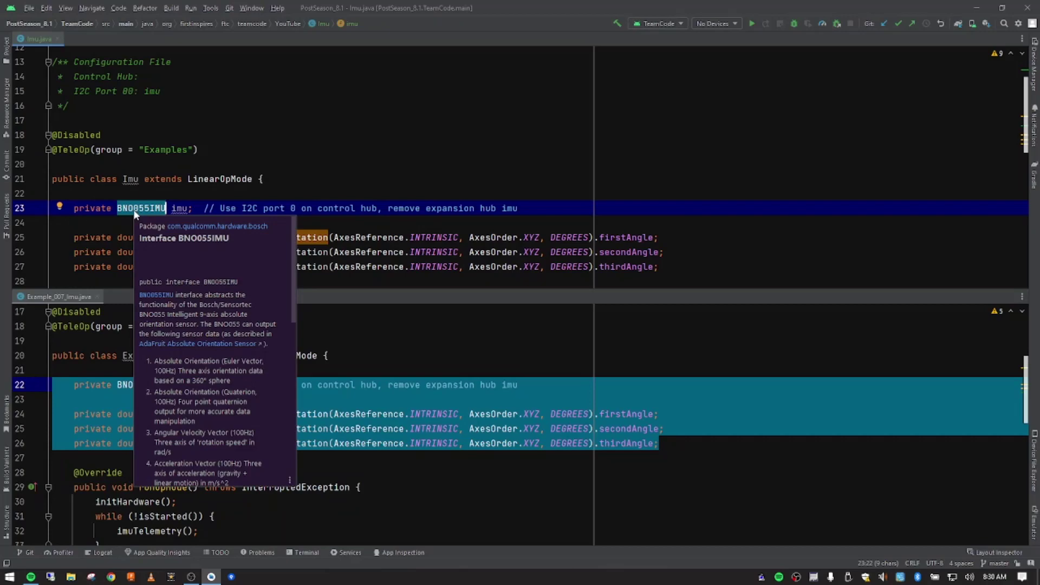
pyautogui.doubleClick(178, 208)
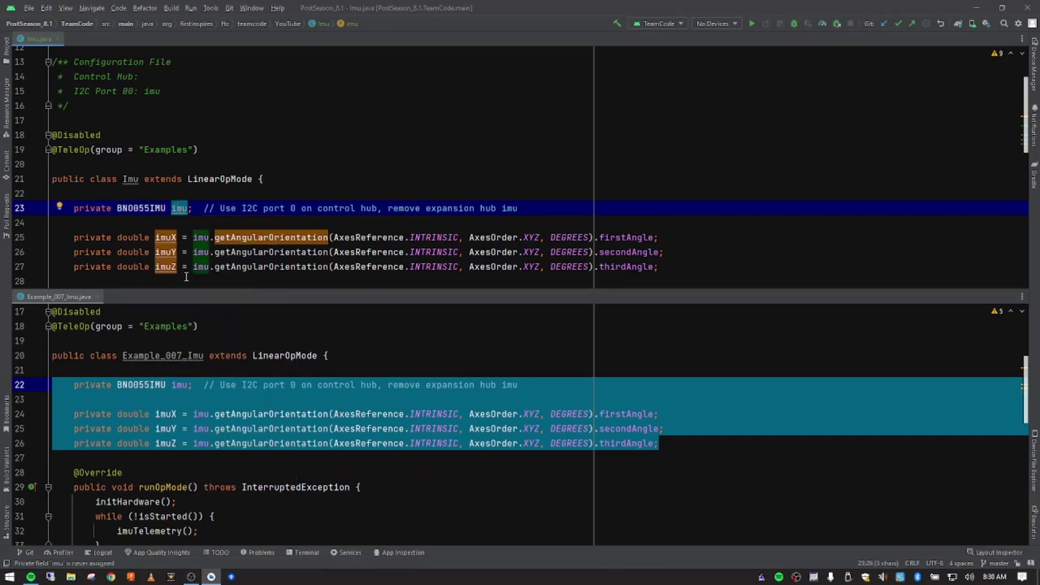
pyautogui.scroll(3, 172, 173)
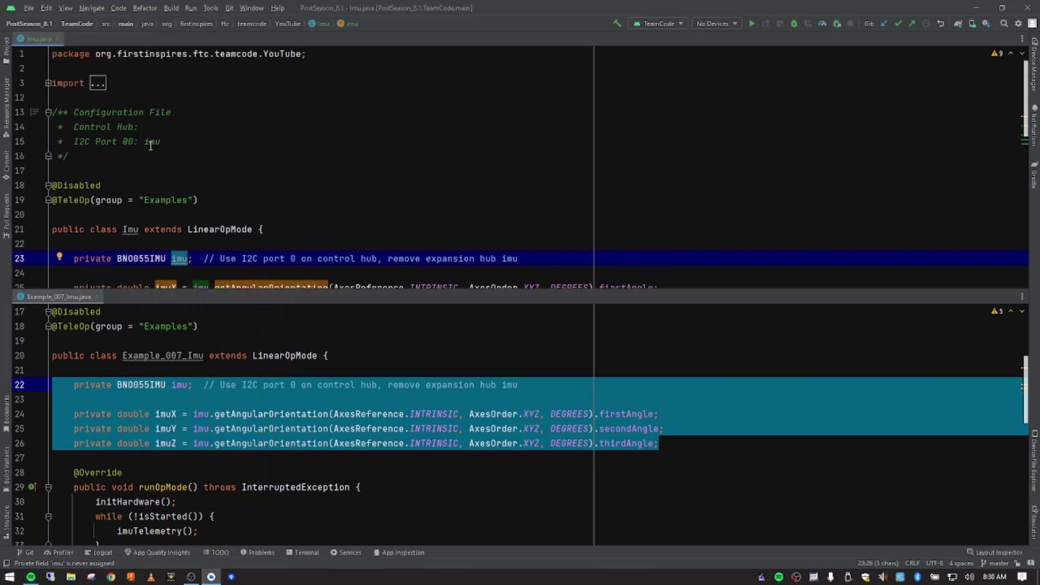
pyautogui.doubleClick(152, 142)
pyautogui.scroll(-2, 187, 253)
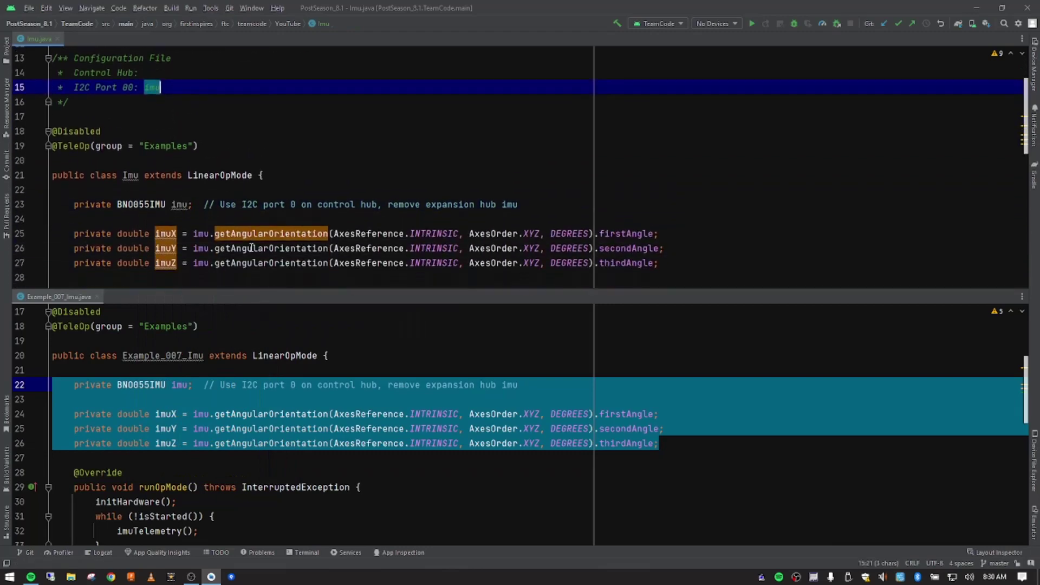
pyautogui.scroll(-1, 187, 244)
pyautogui.click(255, 230)
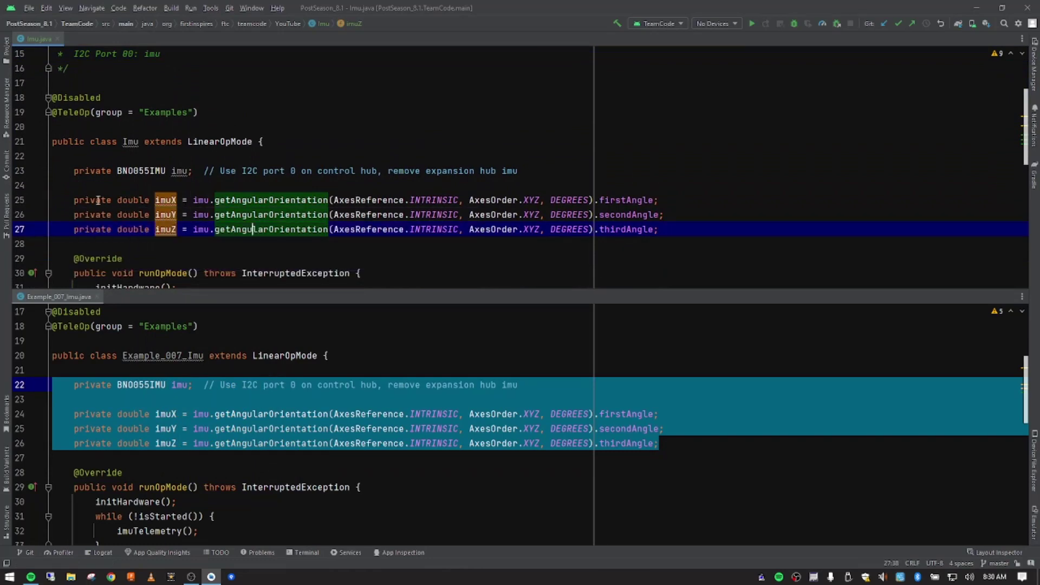
pyautogui.doubleClick(132, 200)
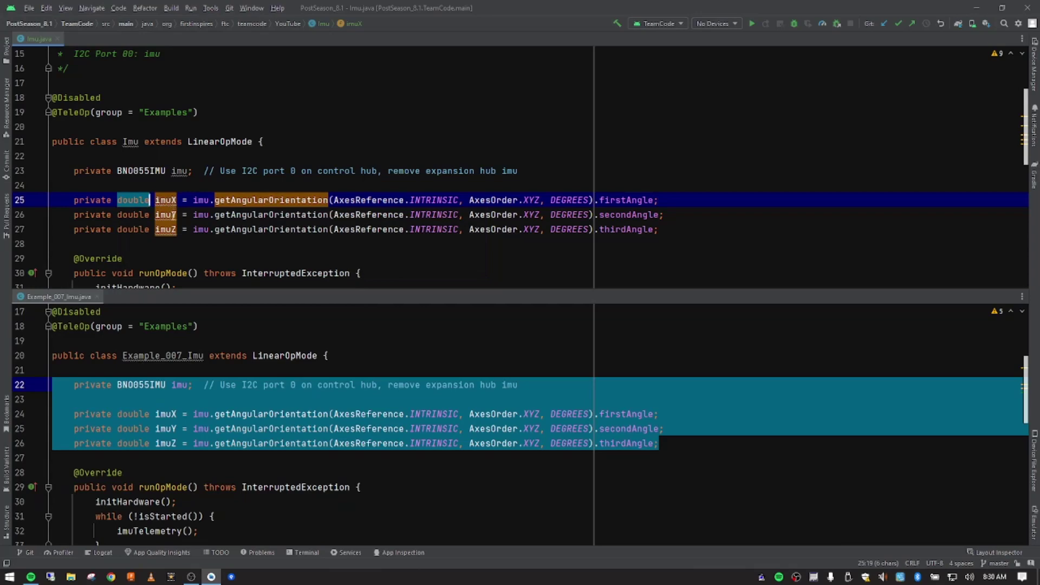
pyautogui.click(272, 214)
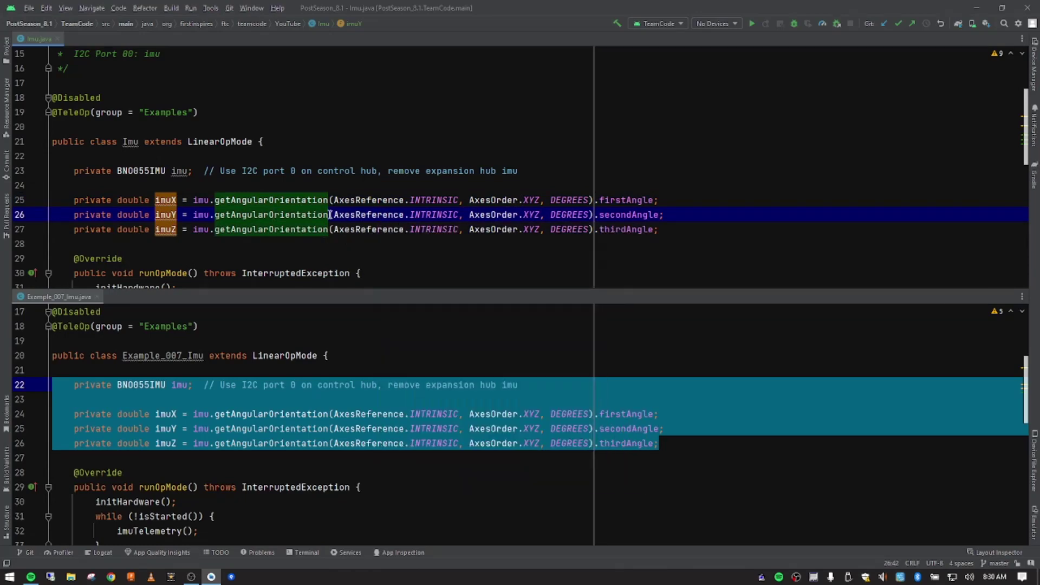
pyautogui.moveTo(193, 200); pyautogui.dragTo(585, 200)
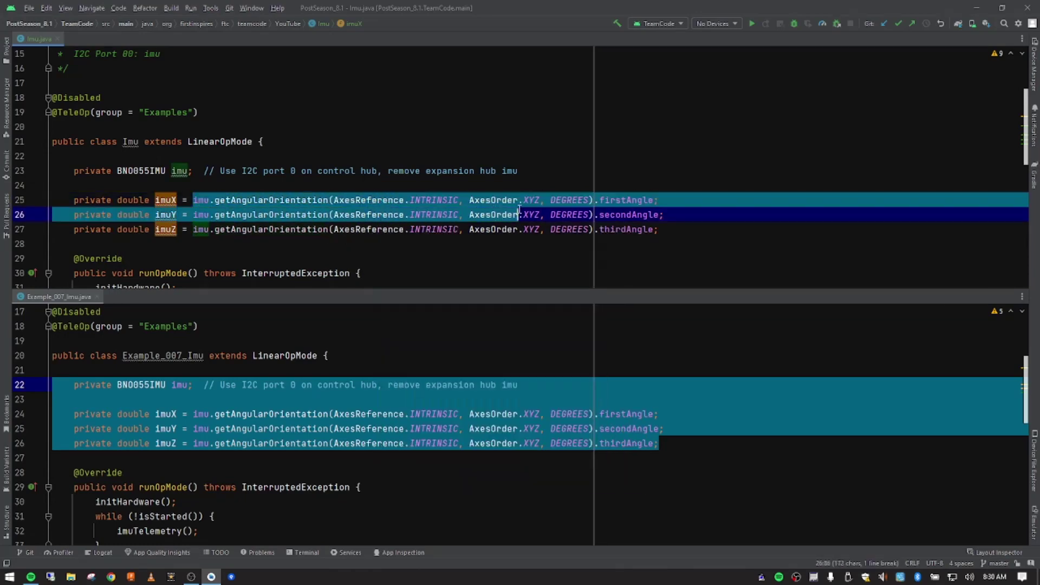
pyautogui.doubleClick(427, 200)
pyautogui.doubleClick(531, 200)
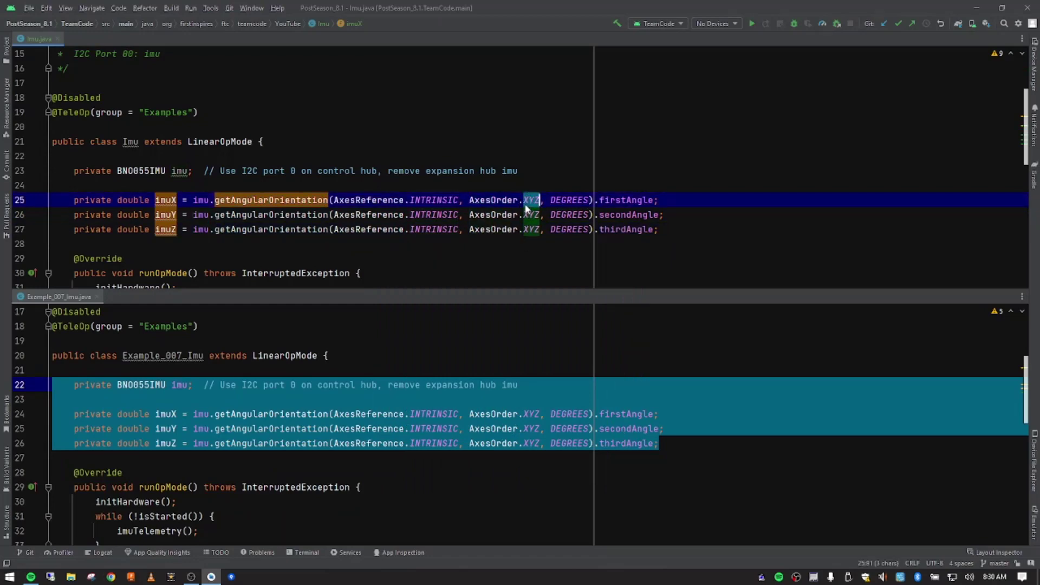
pyautogui.moveTo(531, 201)
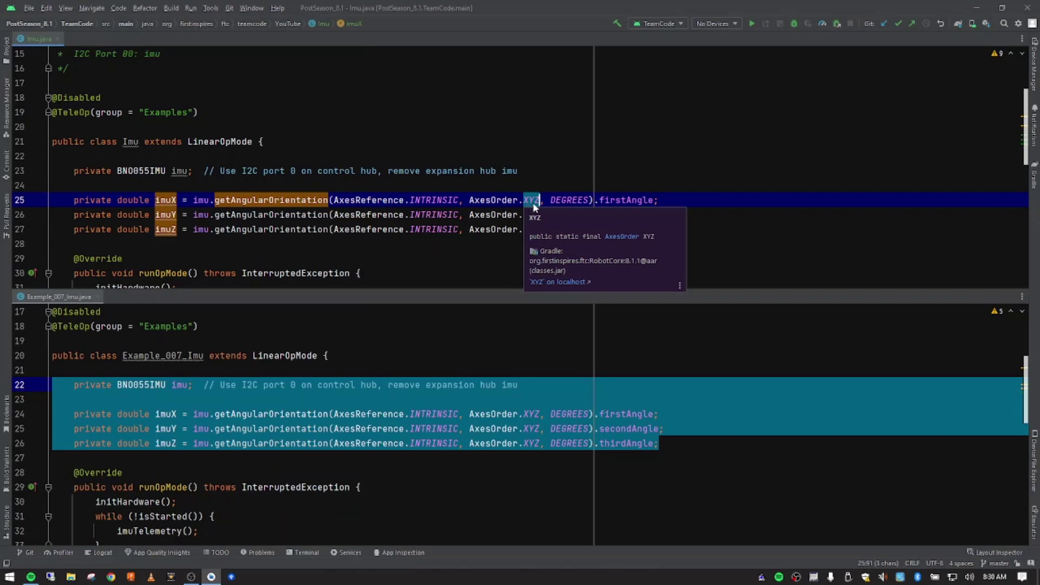
pyautogui.doubleClick(569, 200)
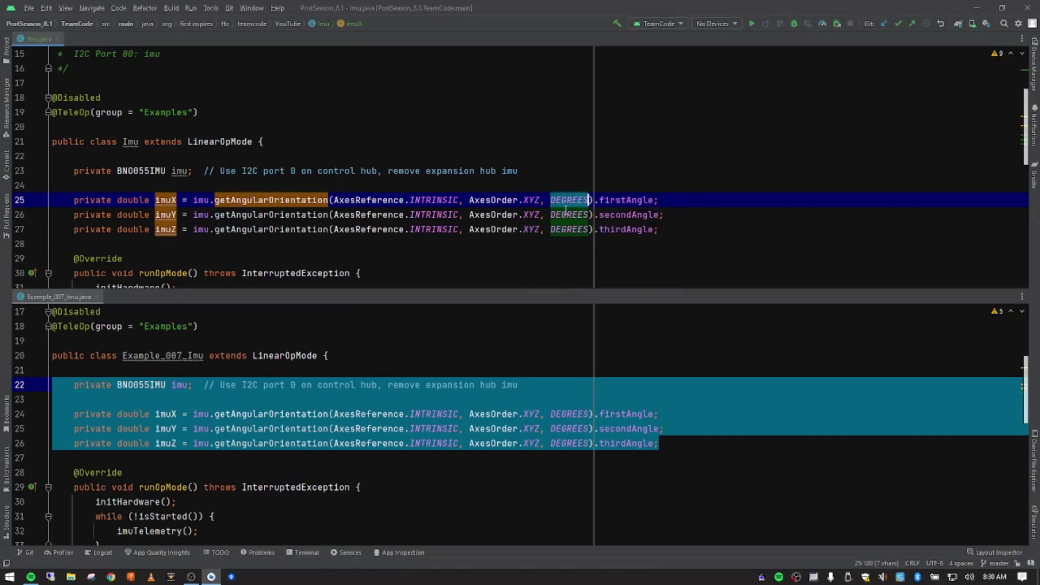
pyautogui.moveTo(569, 229)
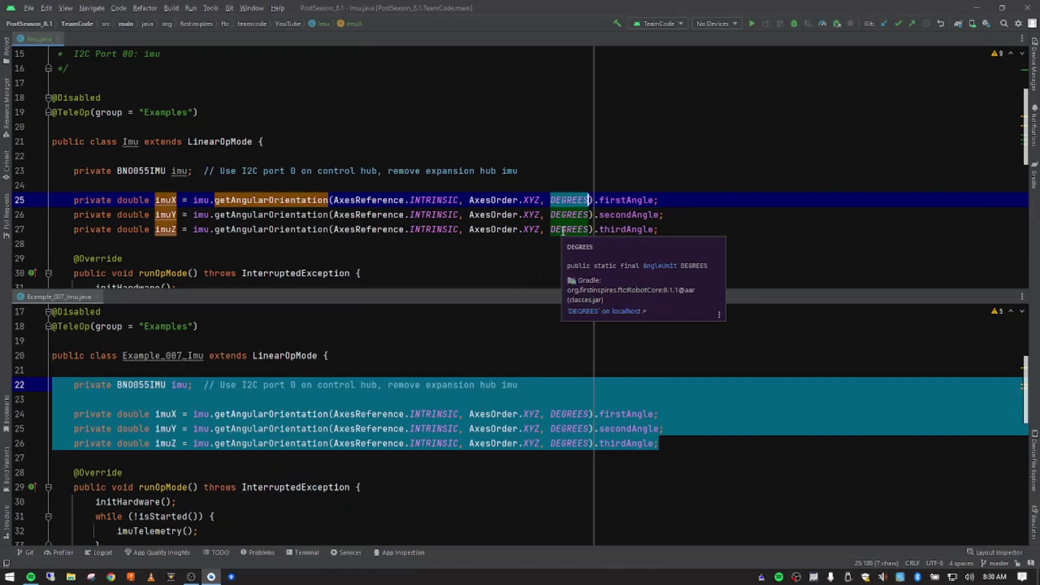
pyautogui.doubleClick(626, 200)
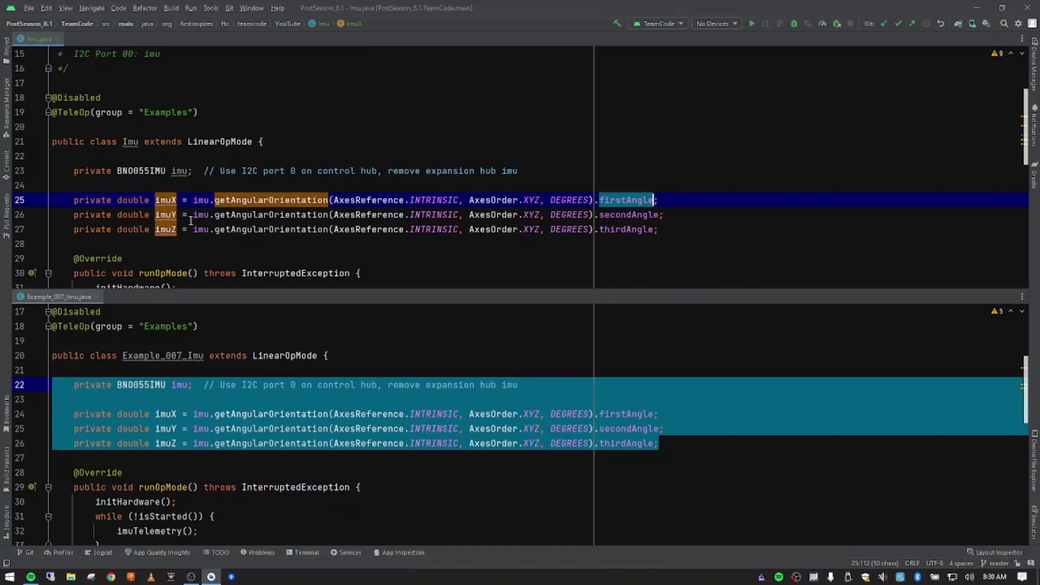
# Step: Delete the trailing I2C comment after the imu field so line 23 ends at imu;
pyautogui.click(216, 215)
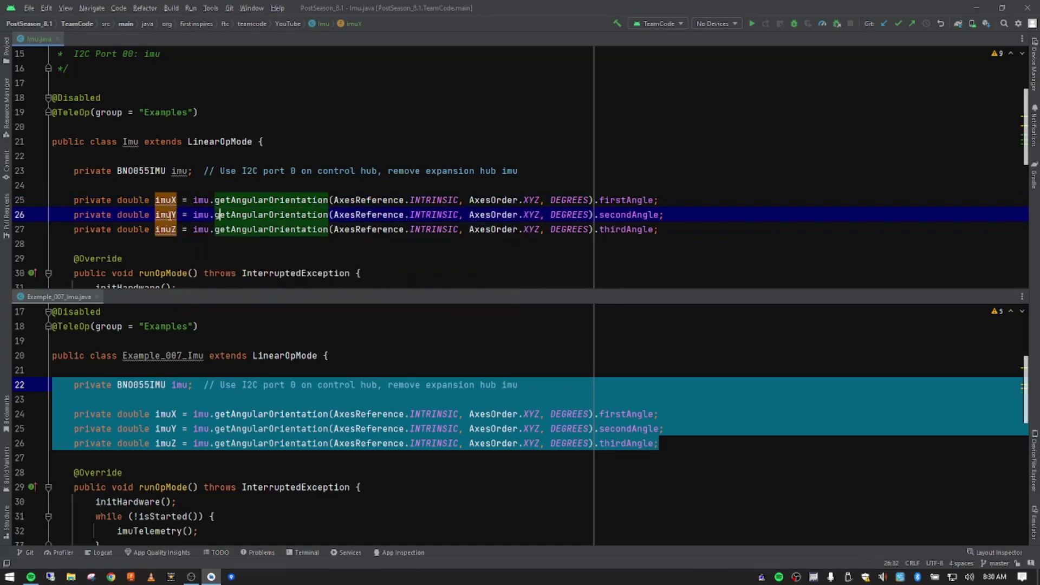
pyautogui.click(171, 215)
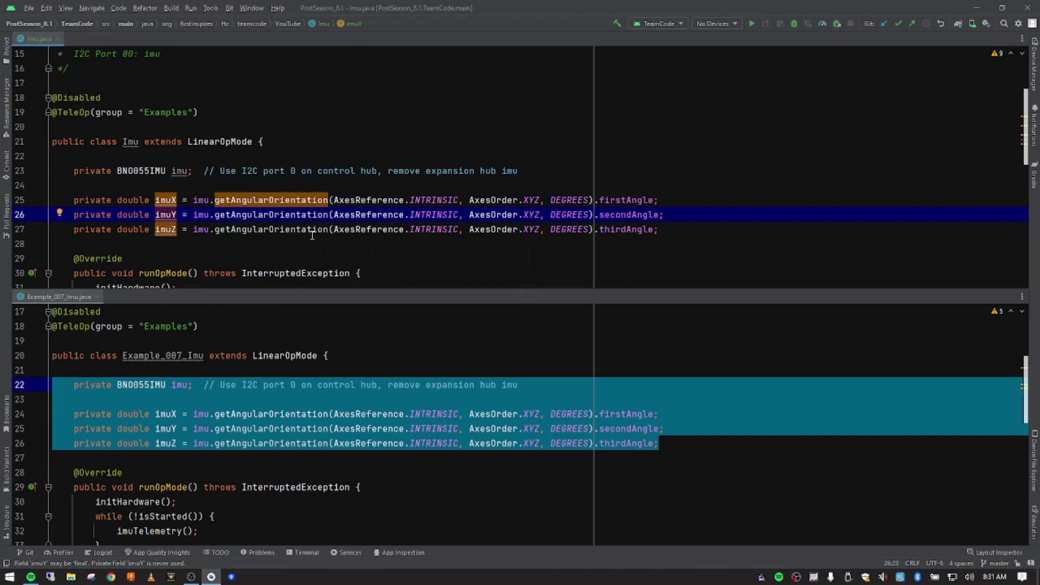
pyautogui.scroll(-1, 215, 213)
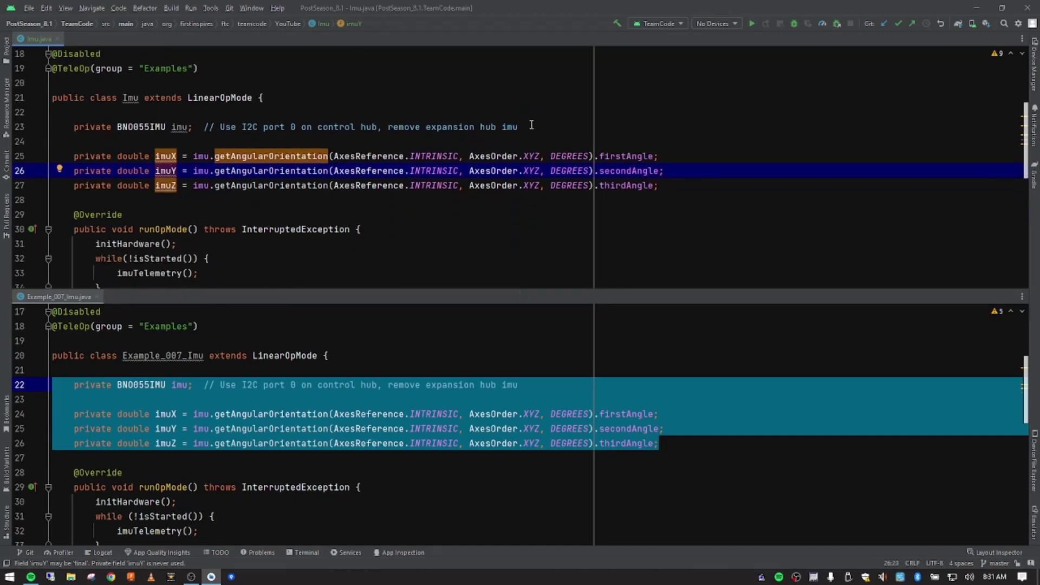
pyautogui.moveTo(528, 127); pyautogui.dragTo(197, 127)
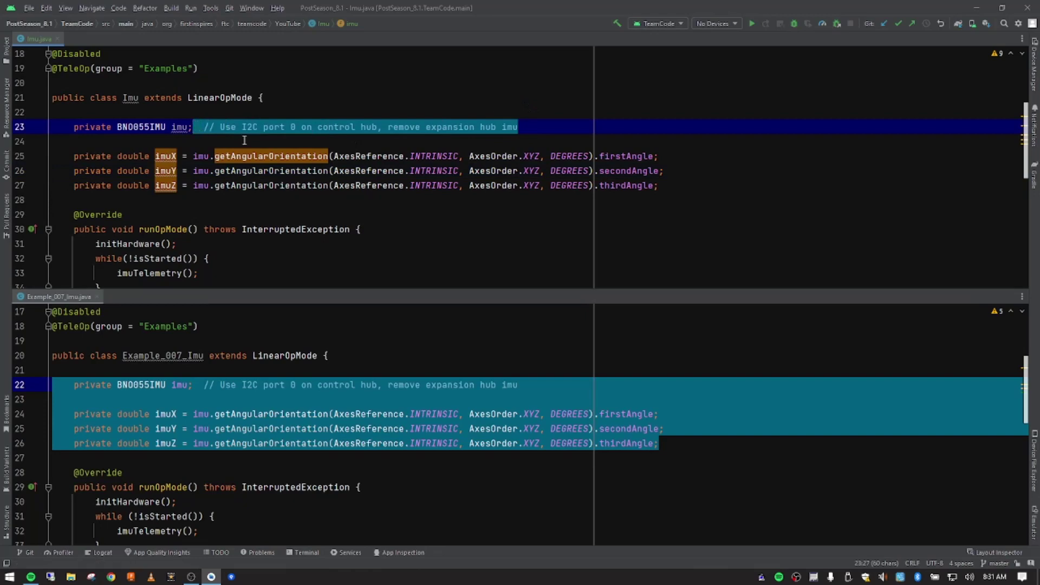
pyautogui.press('Delete')
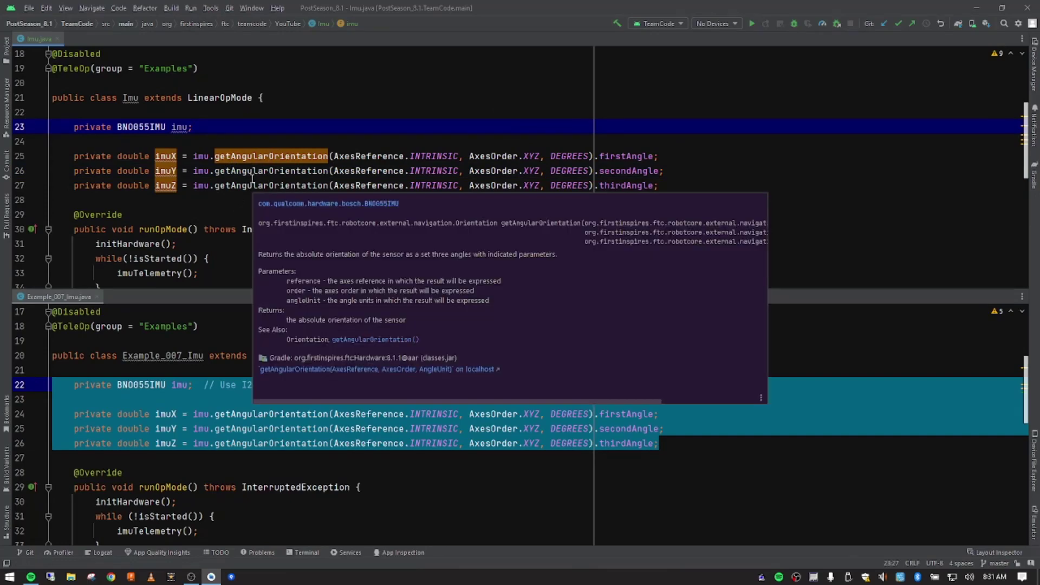
pyautogui.scroll(-1, 222, 253)
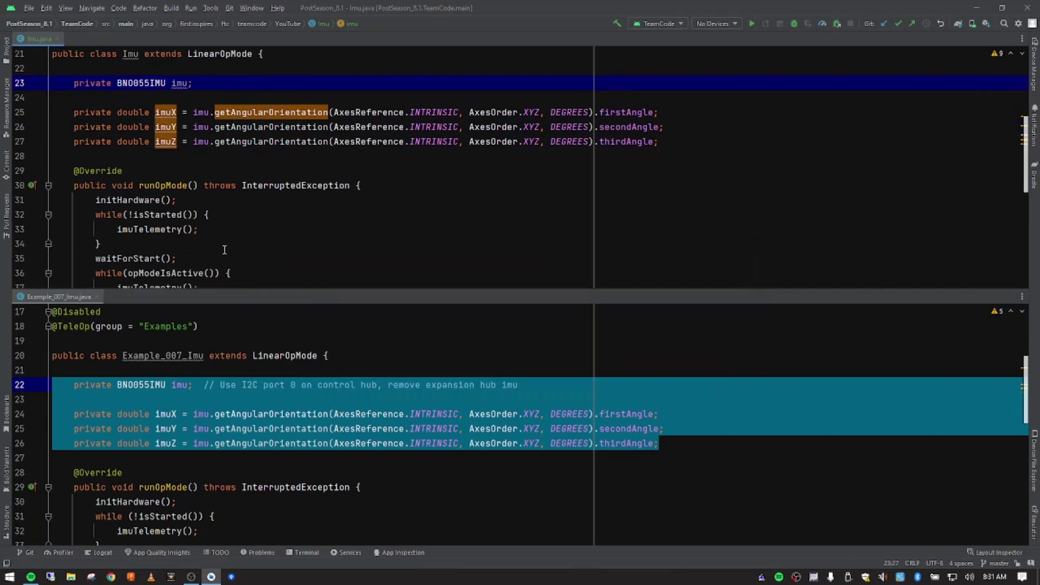
pyautogui.scroll(-2, 235, 222)
pyautogui.scroll(-2, 235, 222)
pyautogui.scroll(-1, 235, 222)
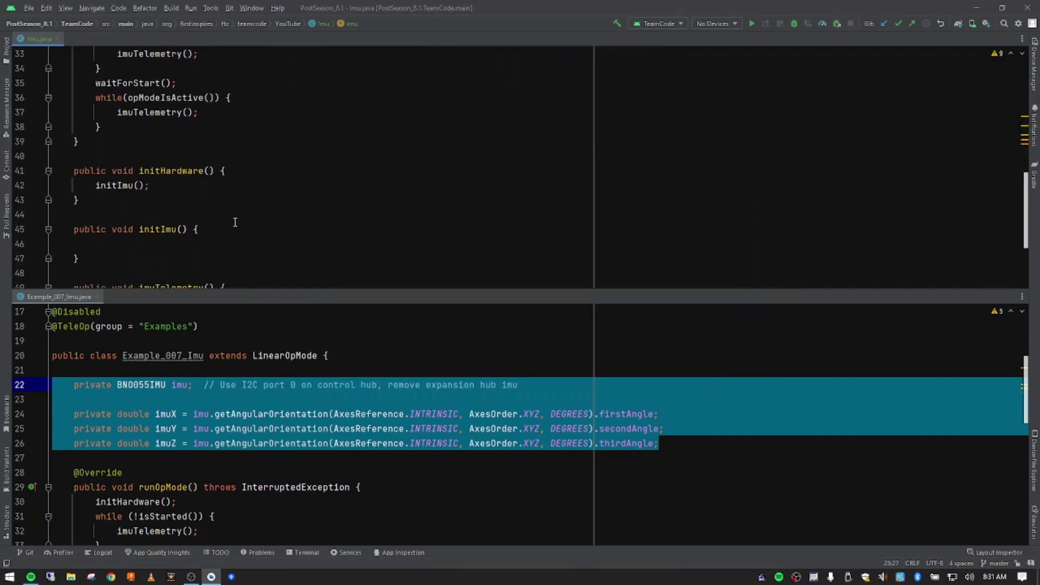
pyautogui.scroll(-1, 234, 222)
# Step: Copy the five BNO055IMU setup lines from Example_007_Imu.java into the initImu body
pyautogui.click(157, 201)
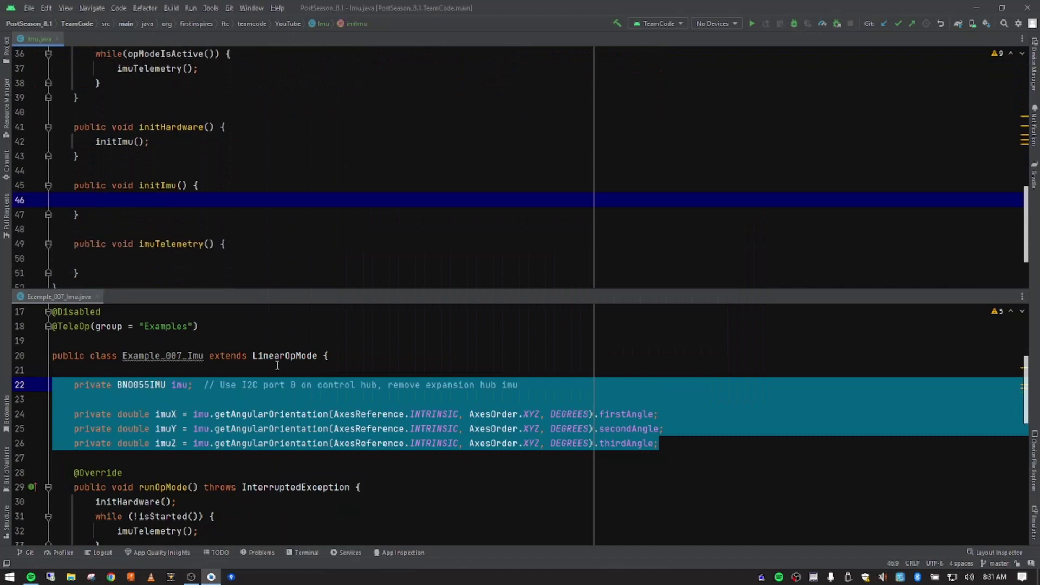
pyautogui.scroll(-1, 245, 442)
pyautogui.scroll(-3, 246, 443)
pyautogui.scroll(-2, 247, 443)
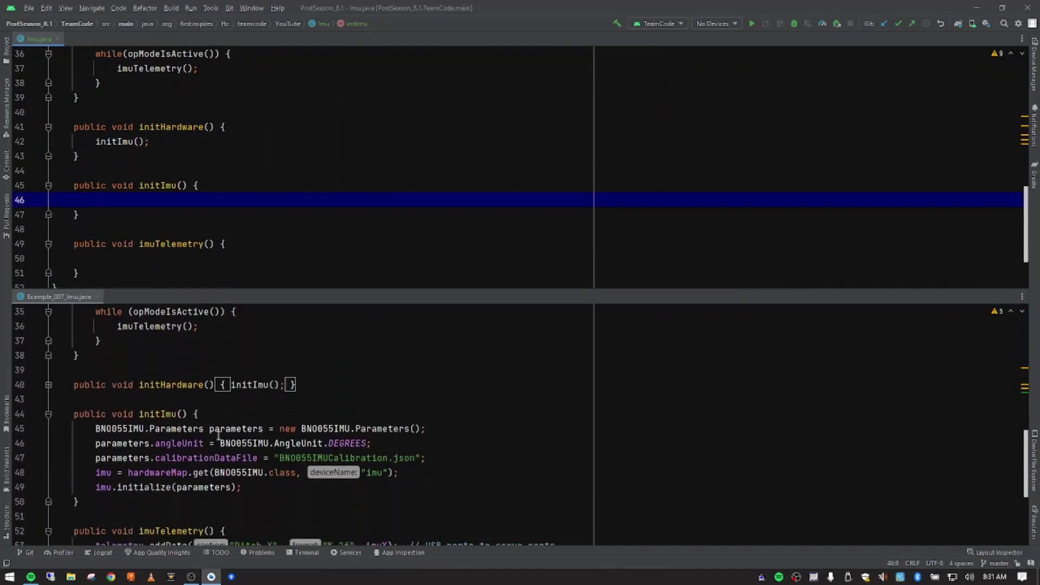
pyautogui.moveTo(242, 488)
pyautogui.mouseDown()
pyautogui.moveTo(52, 443)
pyautogui.moveTo(52, 428)
pyautogui.mouseUp()
pyautogui.hotkey('ctrl', 'c')
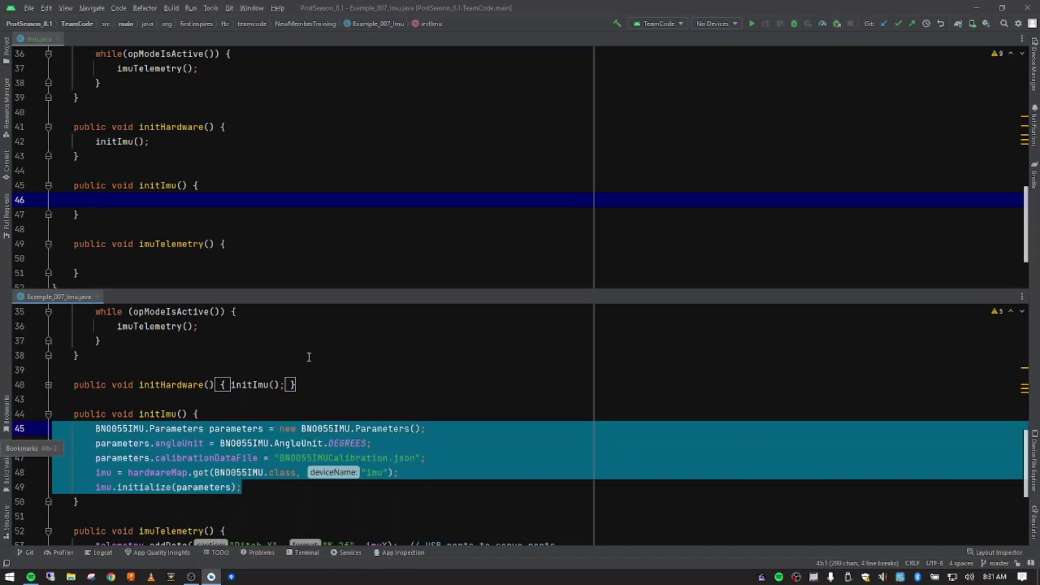
pyautogui.click(162, 205)
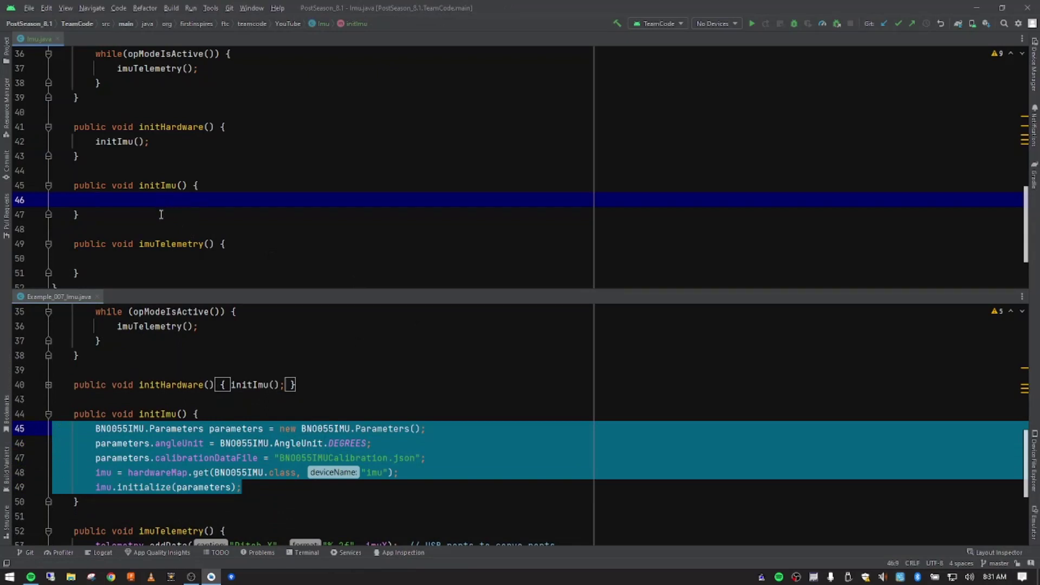
pyautogui.hotkey('ctrl', 'v')
pyautogui.click(209, 200)
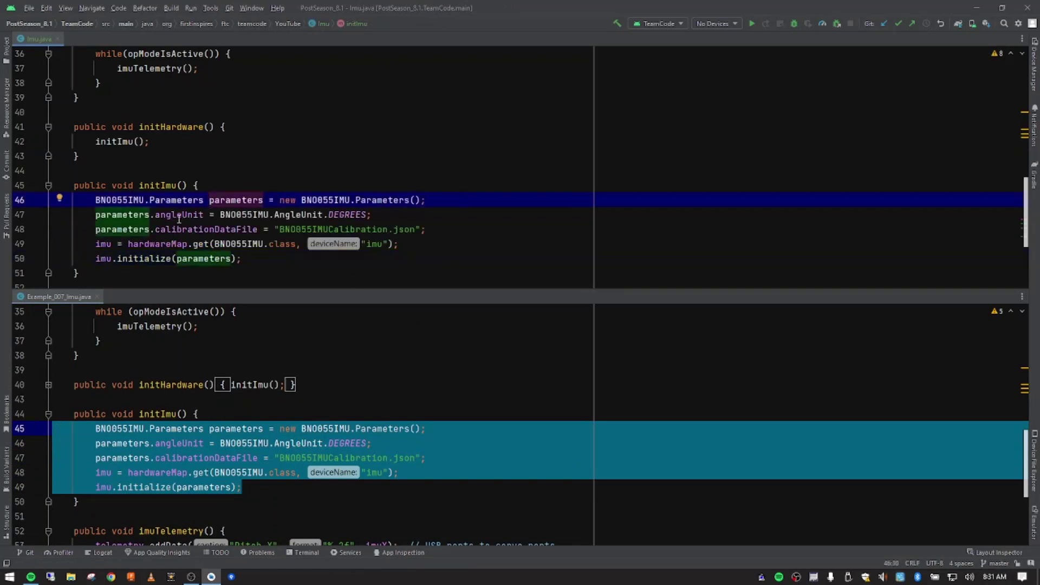
pyautogui.scroll(-1, 178, 218)
pyautogui.doubleClick(160, 200)
pyautogui.doubleClick(119, 156)
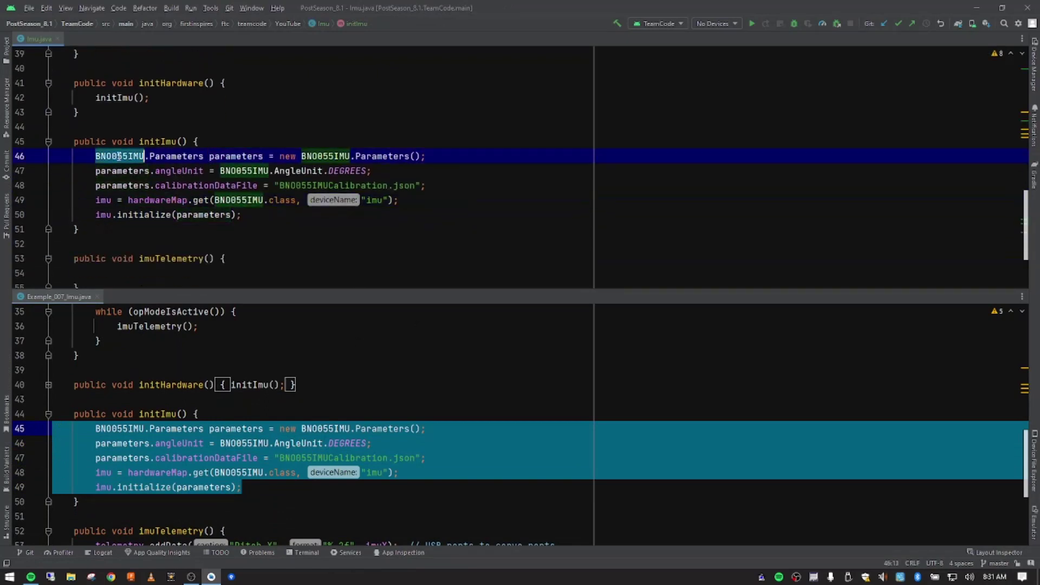
pyautogui.doubleClick(175, 156)
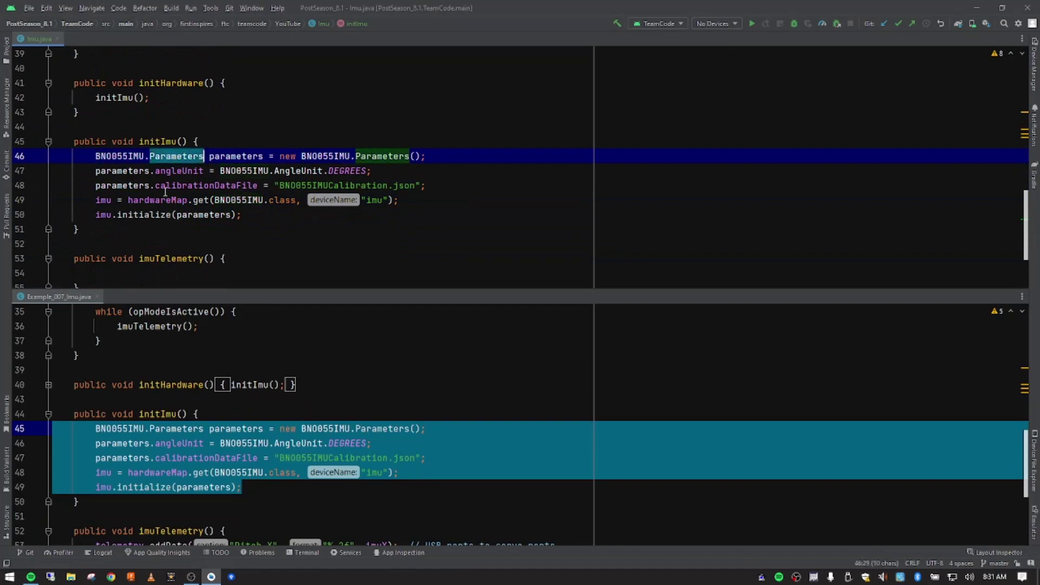
pyautogui.doubleClick(286, 156)
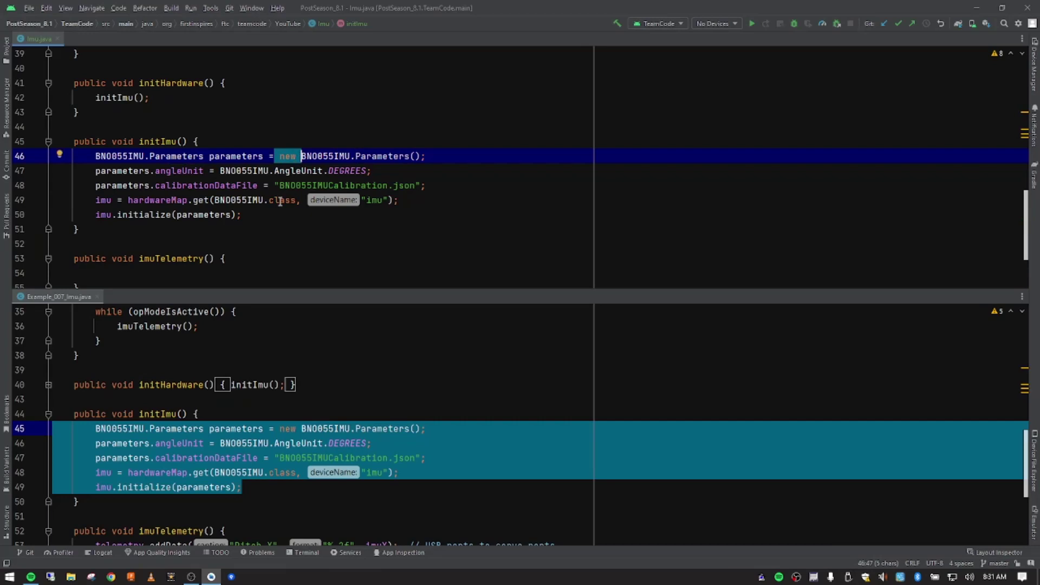
pyautogui.doubleClick(127, 156)
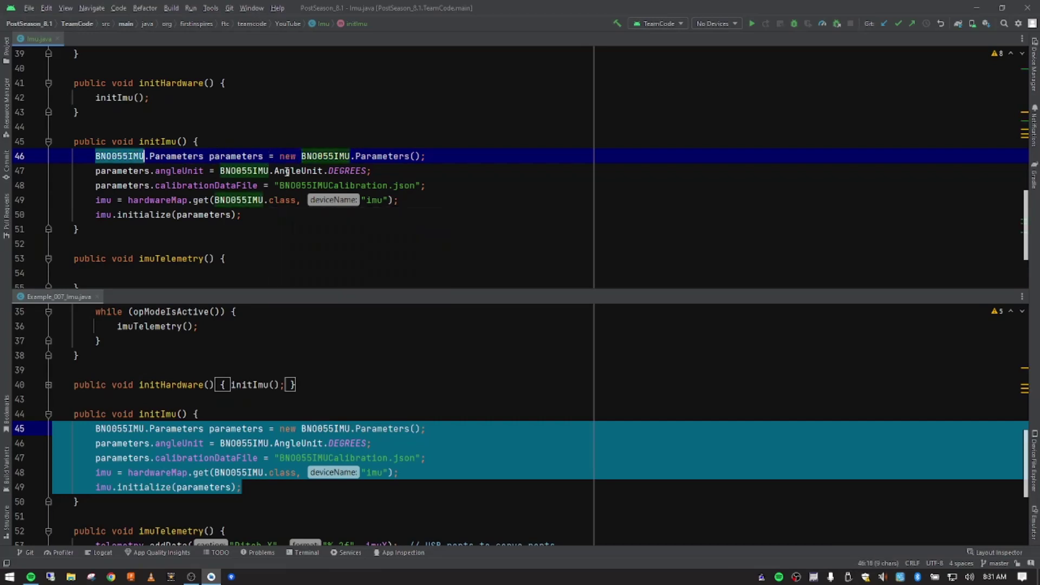
pyautogui.doubleClick(230, 155)
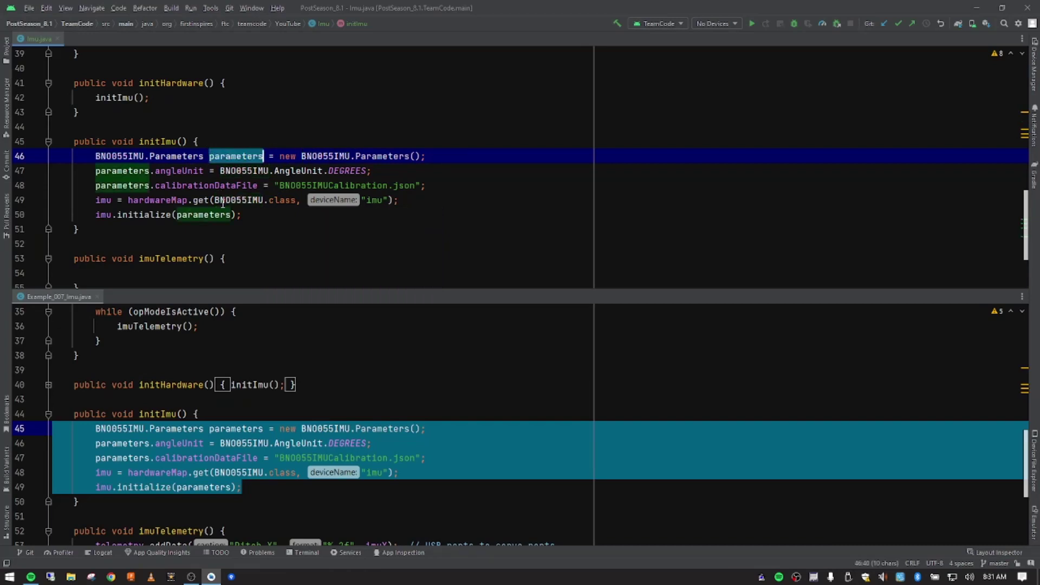
pyautogui.scroll(1, 276, 171)
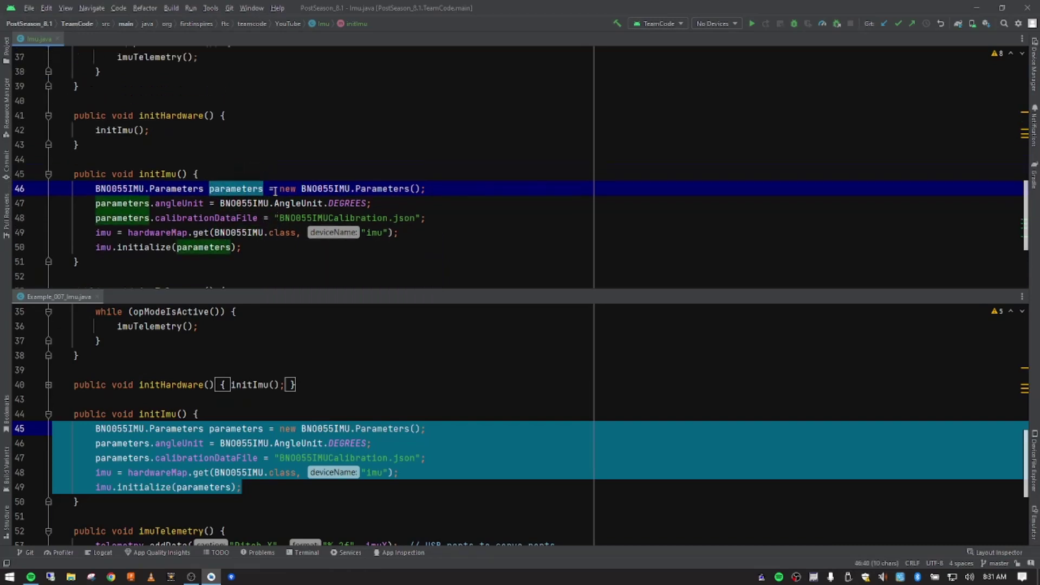
pyautogui.click(379, 200)
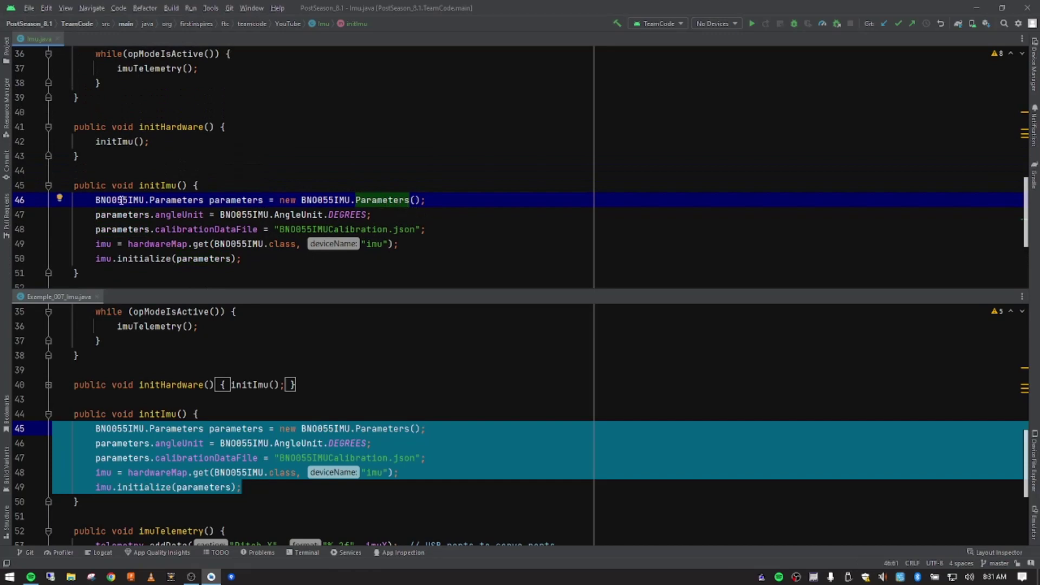
pyautogui.moveTo(96, 201); pyautogui.dragTo(432, 200)
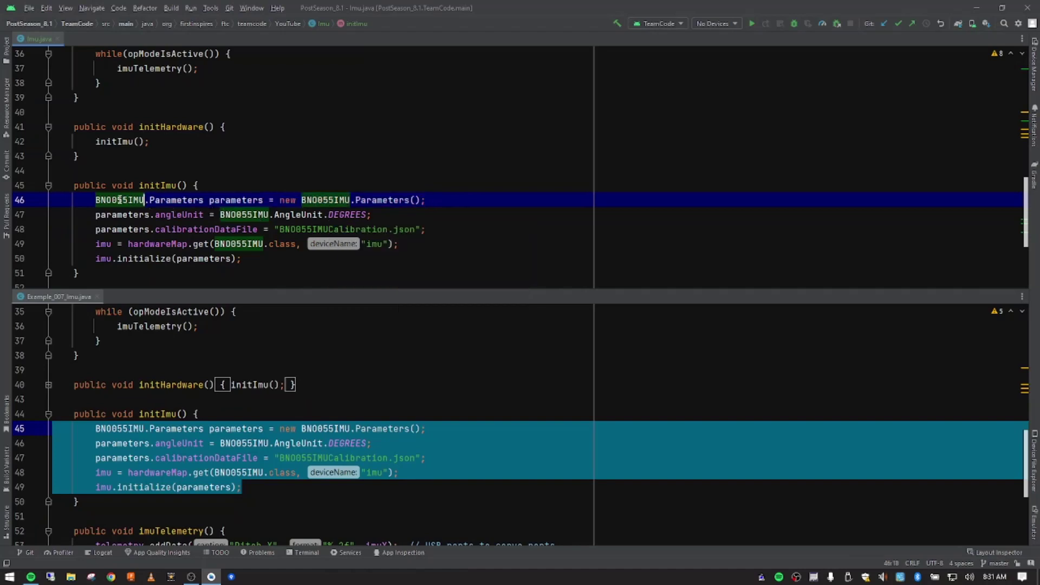
pyautogui.doubleClick(143, 201)
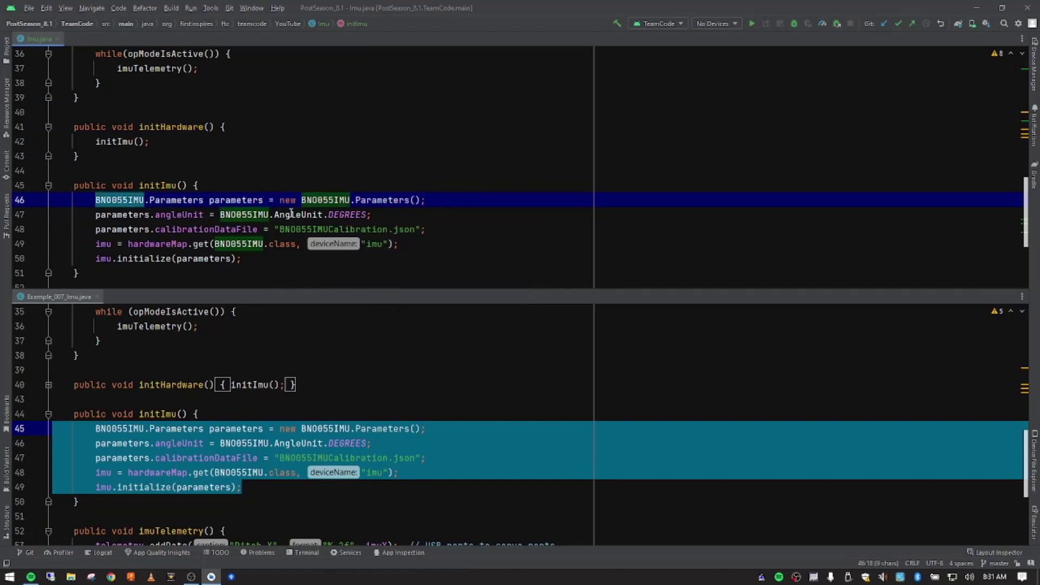
pyautogui.click(378, 215)
pyautogui.doubleClick(326, 200)
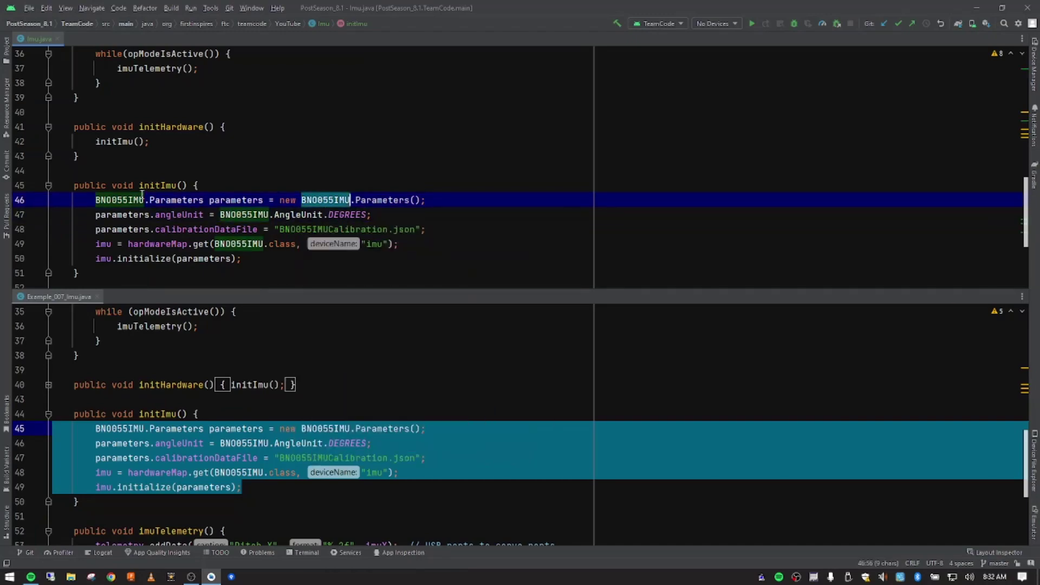
pyautogui.doubleClick(121, 201)
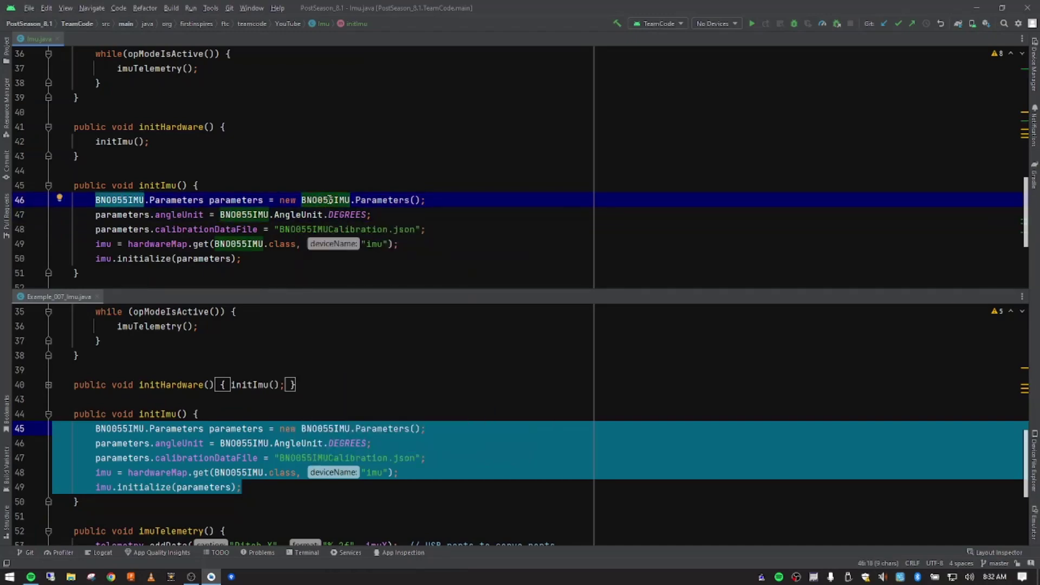
pyautogui.doubleClick(326, 200)
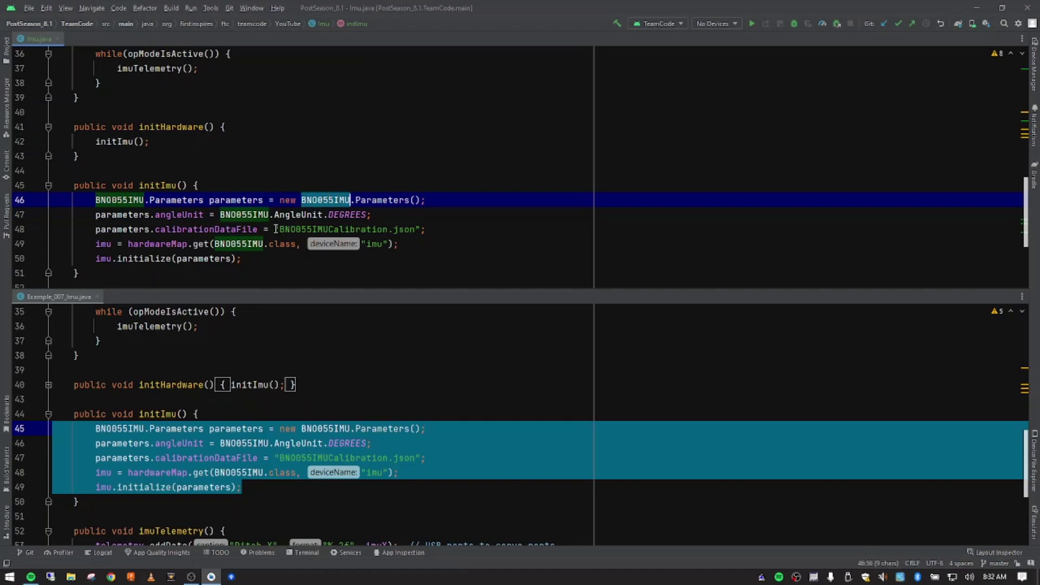
pyautogui.scroll(-1, 275, 229)
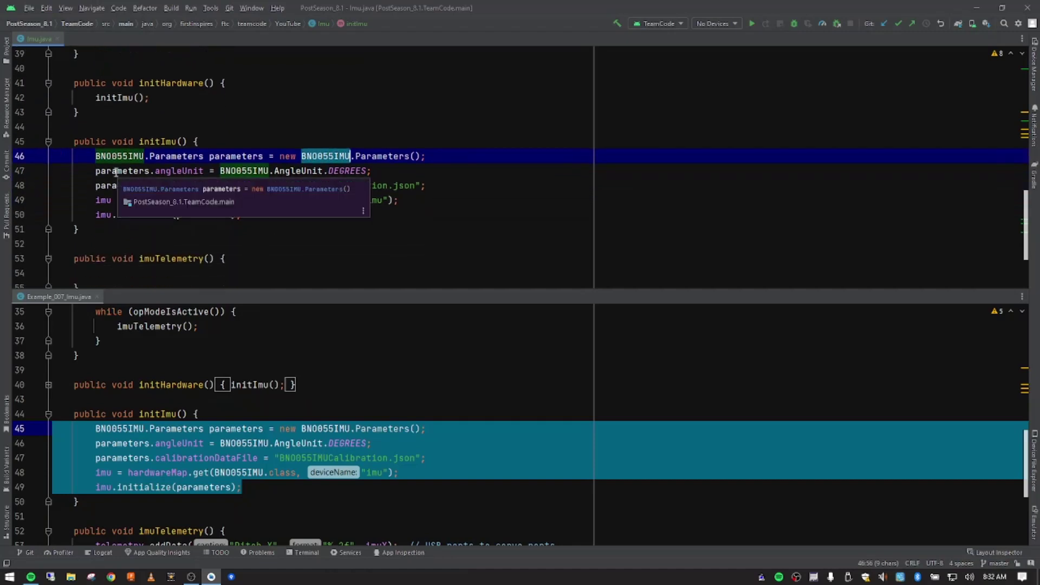
pyautogui.doubleClick(236, 156)
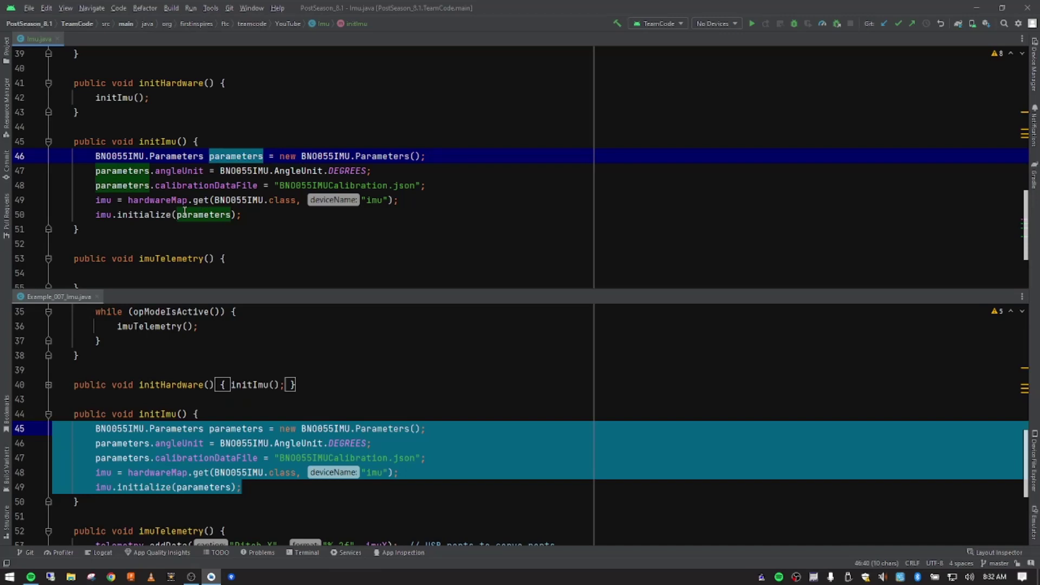
pyautogui.click(231, 171)
pyautogui.doubleClick(121, 171)
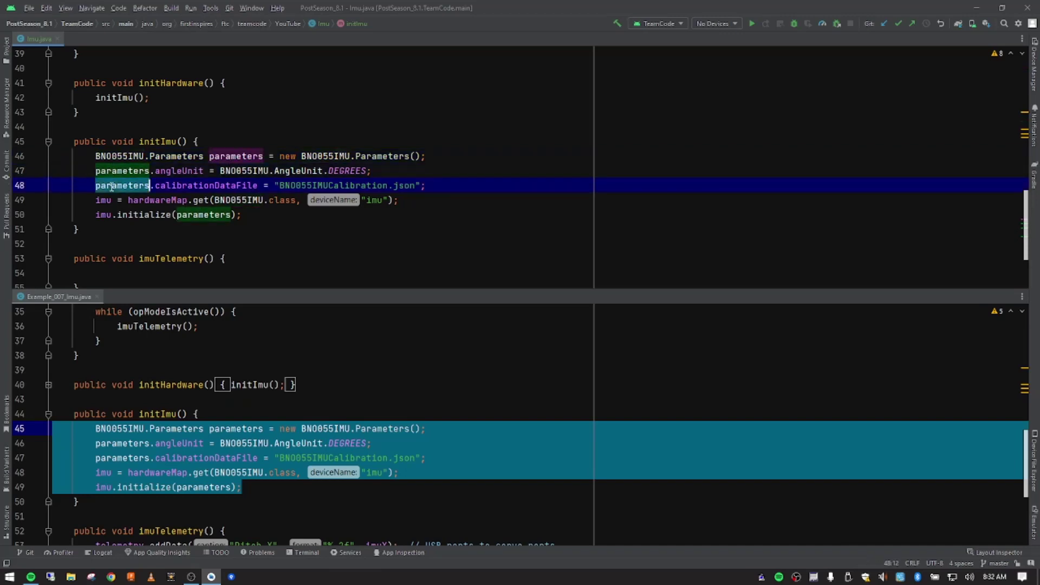
pyautogui.click(177, 172)
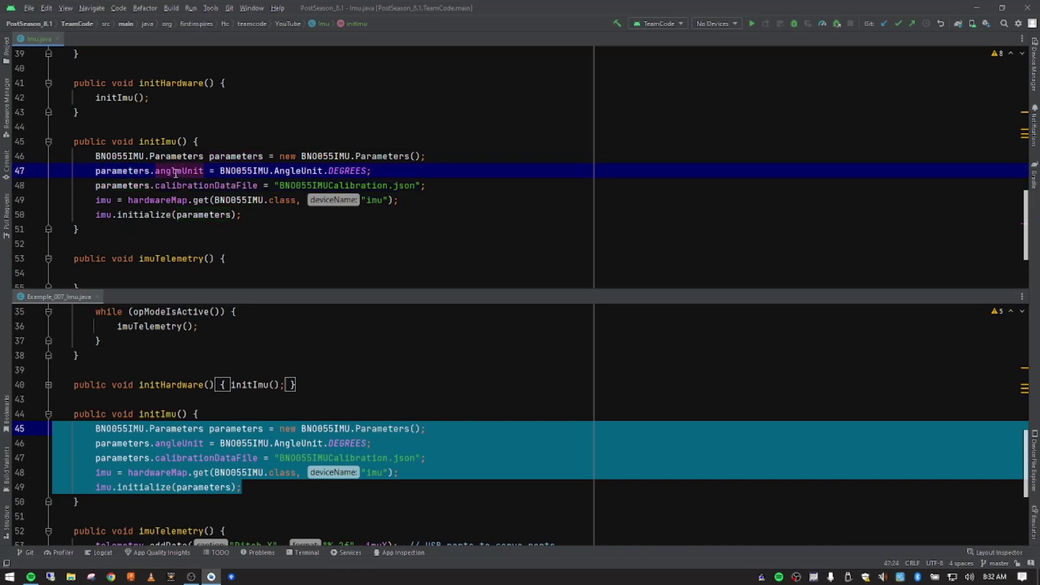
pyautogui.click(172, 186)
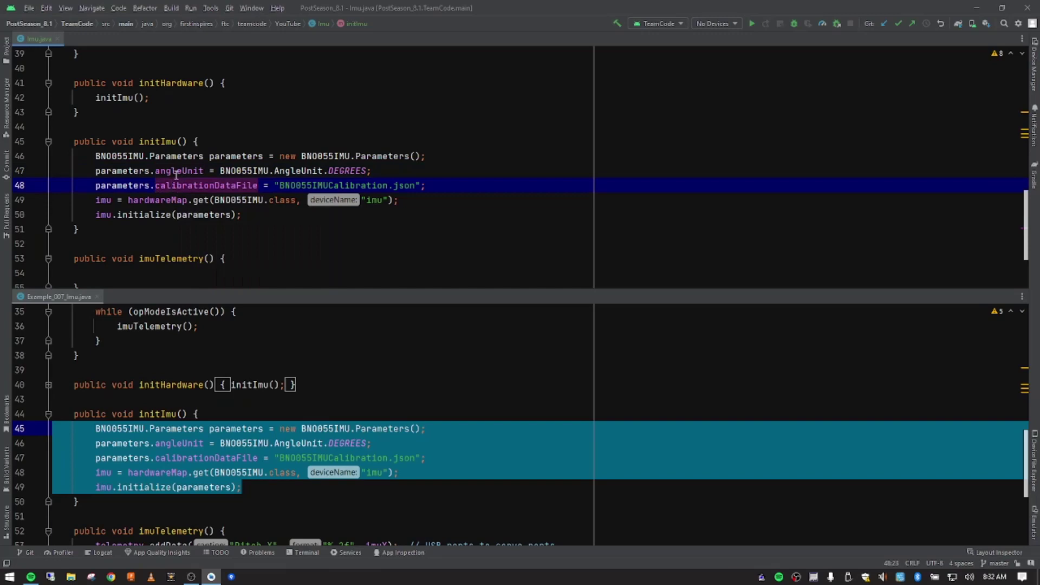
pyautogui.doubleClick(176, 171)
pyautogui.doubleClick(193, 186)
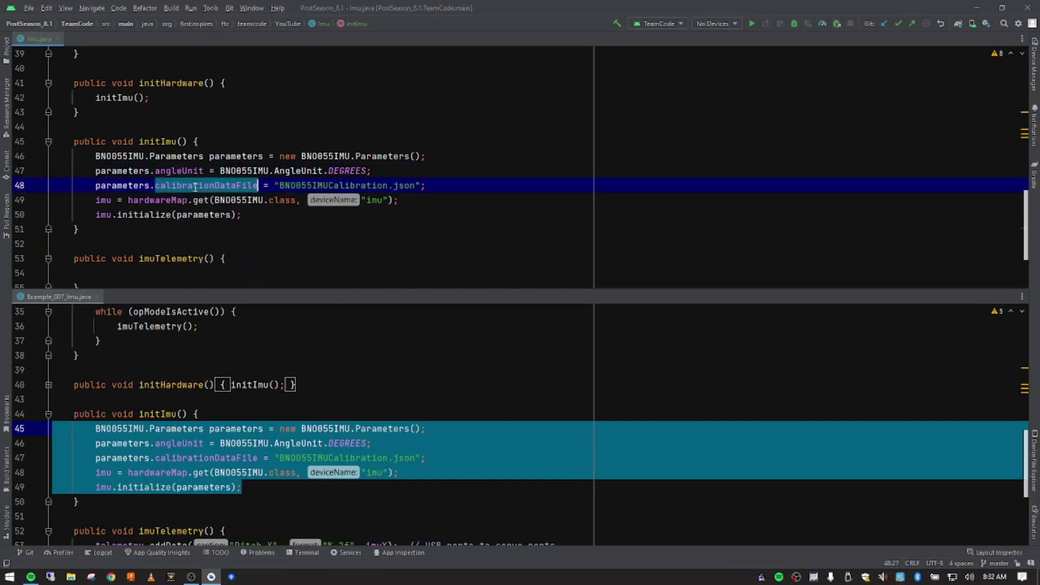
pyautogui.doubleClick(342, 172)
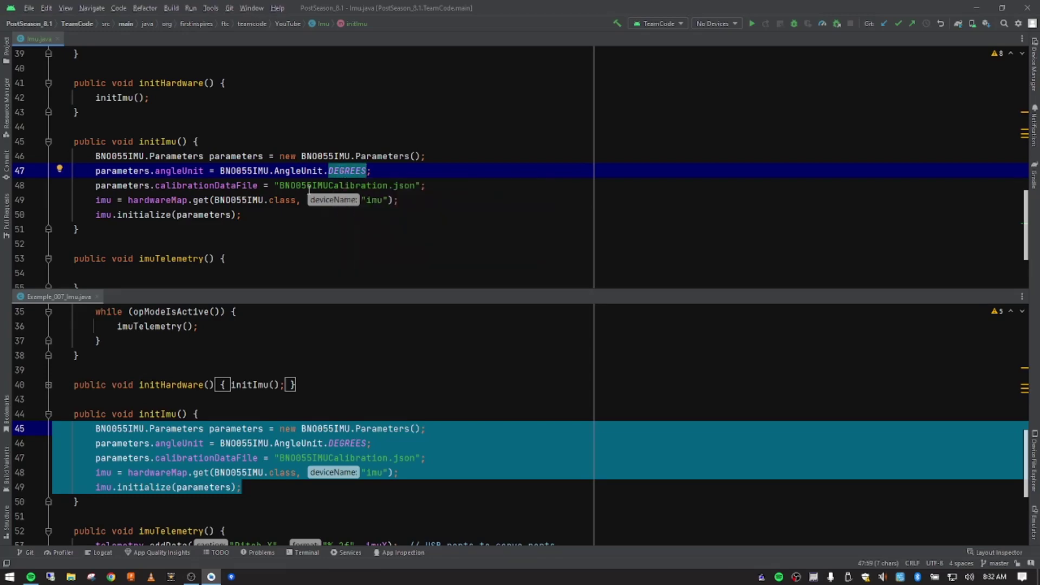
pyautogui.moveTo(308, 186); pyautogui.dragTo(395, 185)
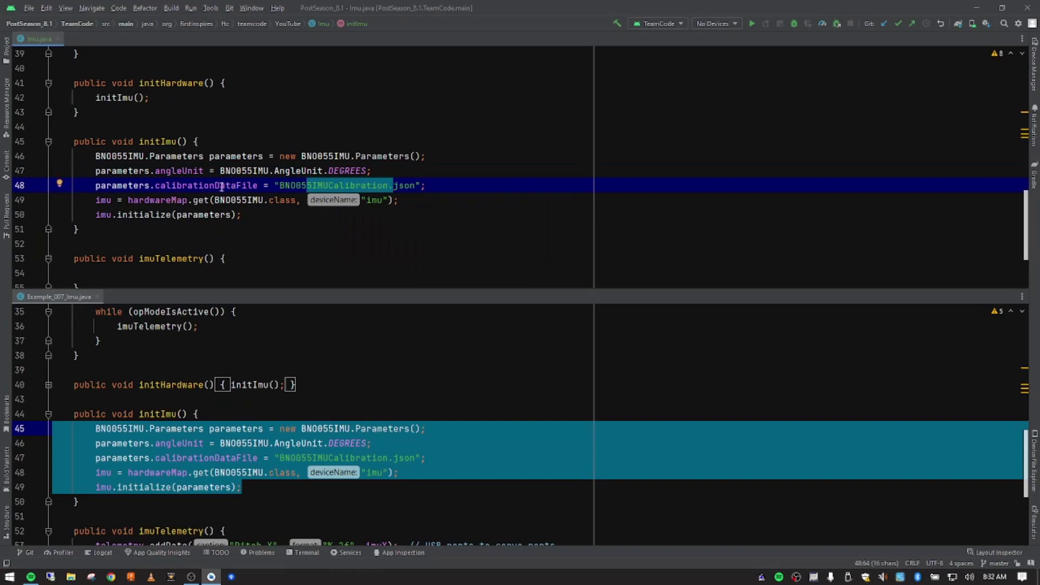
pyautogui.click(261, 200)
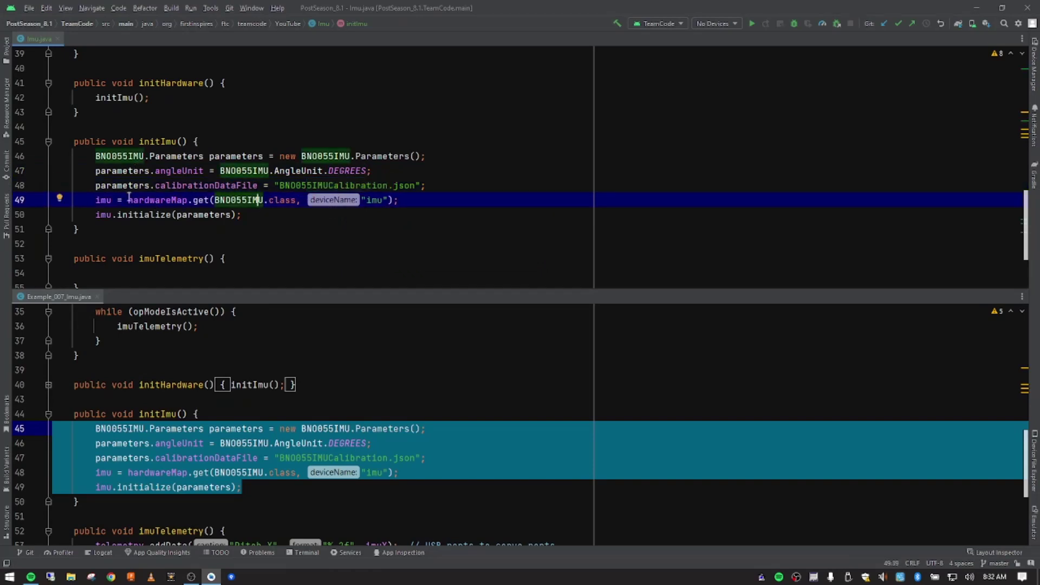
pyautogui.doubleClick(161, 201)
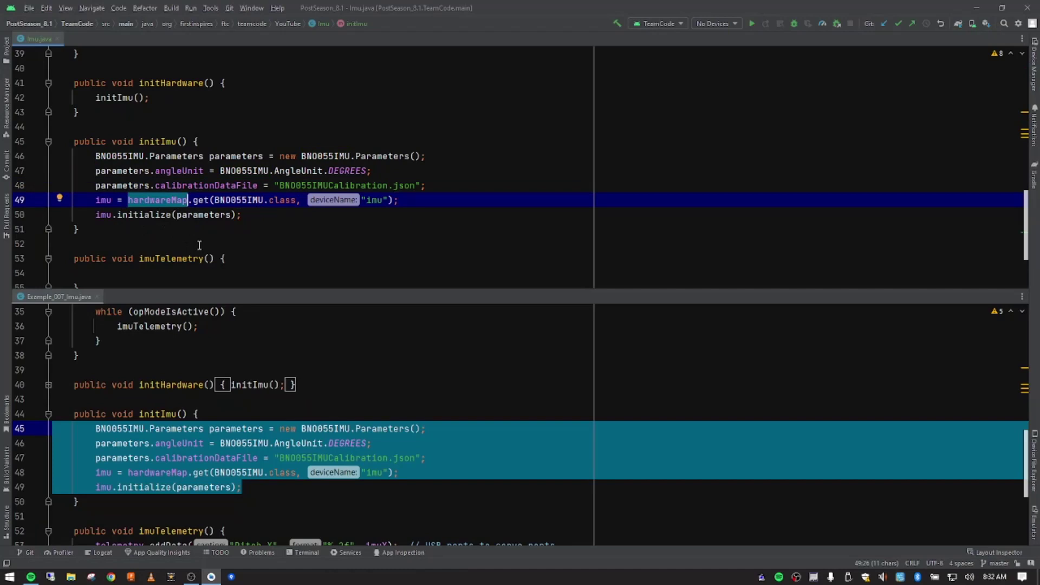
pyautogui.doubleClick(255, 200)
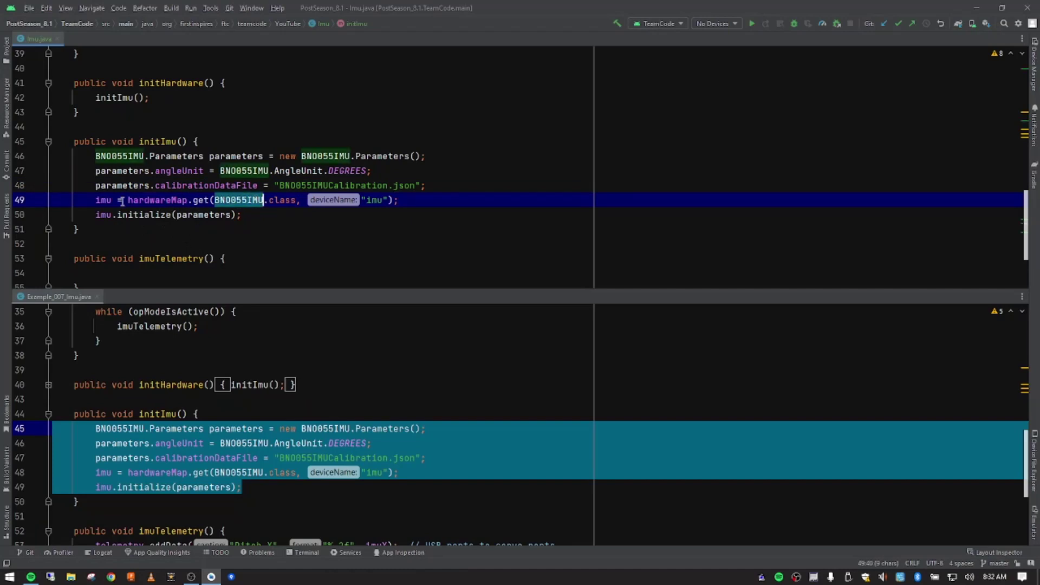
pyautogui.doubleClick(103, 200)
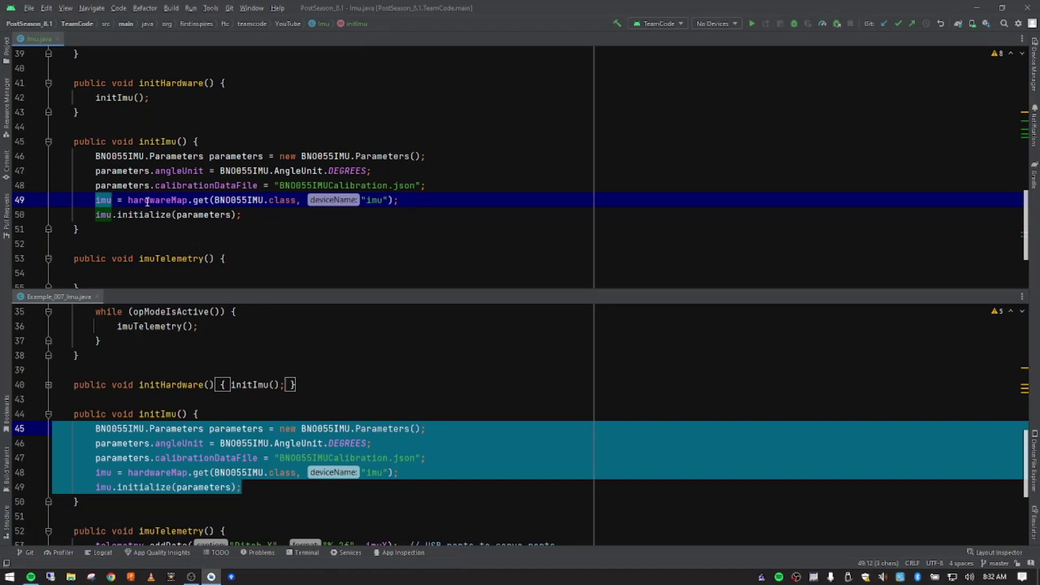
pyautogui.doubleClick(147, 200)
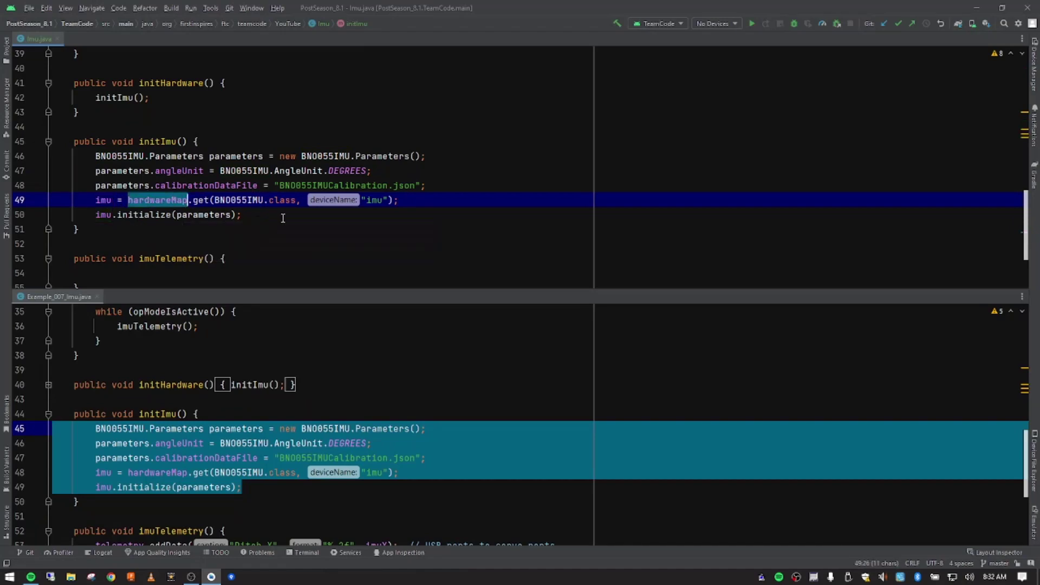
pyautogui.doubleClick(374, 199)
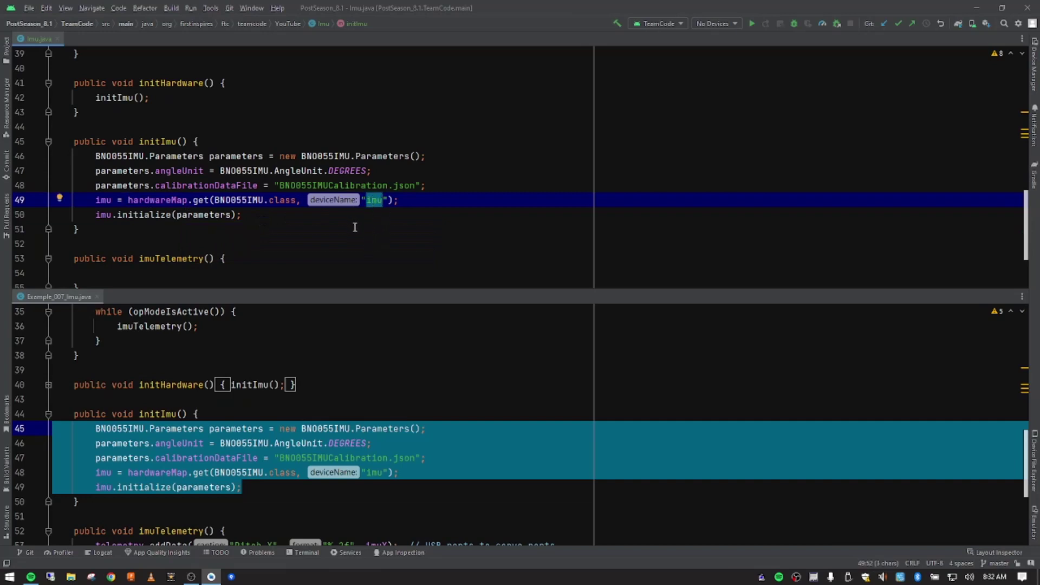
pyautogui.click(401, 202)
pyautogui.doubleClick(375, 201)
pyautogui.doubleClick(101, 201)
pyautogui.doubleClick(154, 215)
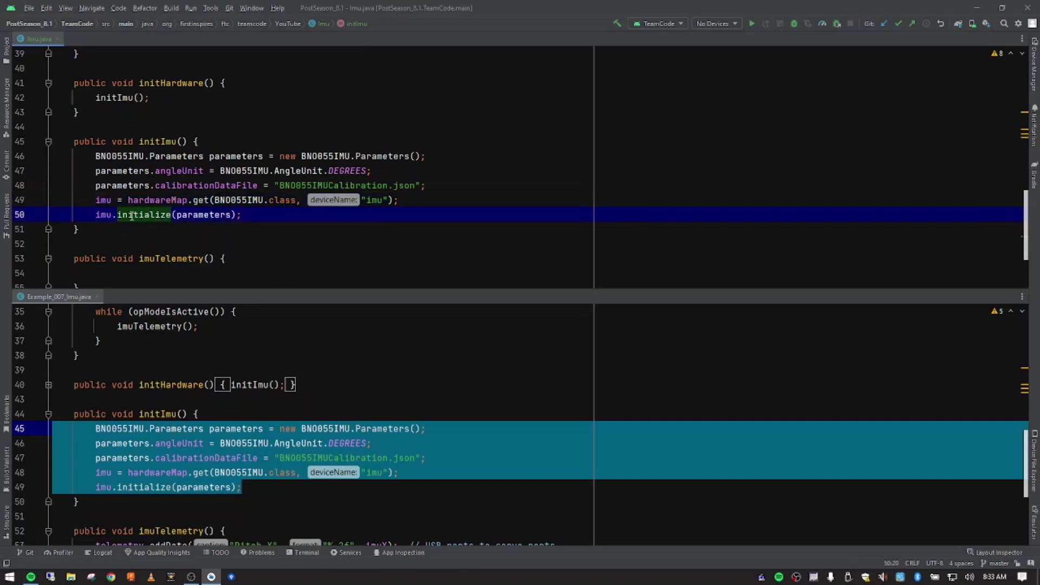
pyautogui.doubleClick(102, 215)
pyautogui.doubleClick(141, 214)
pyautogui.doubleClick(205, 215)
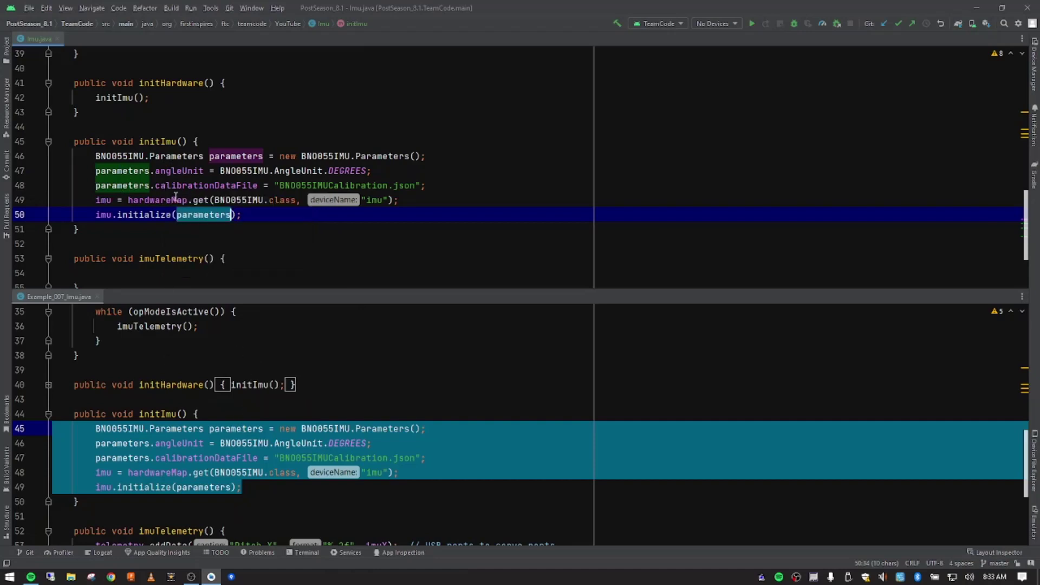
pyautogui.scroll(3, 175, 195)
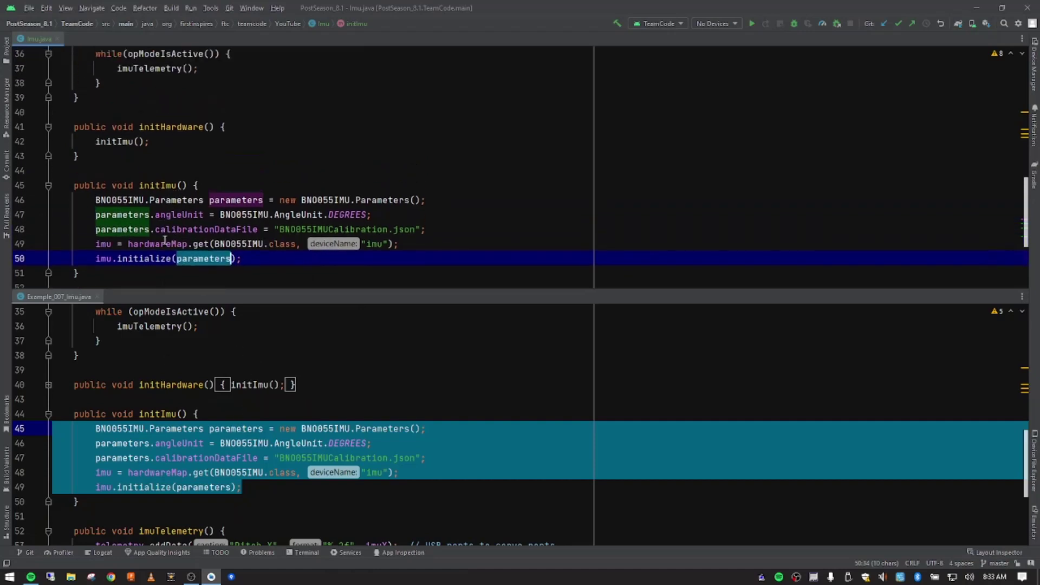
pyautogui.click(165, 139)
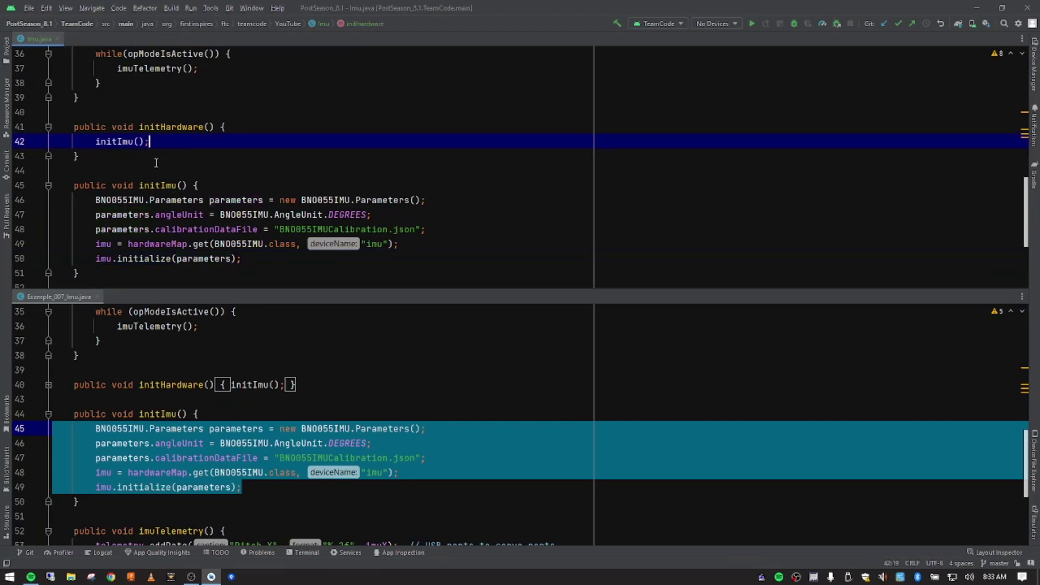
pyautogui.scroll(3, 129, 146)
pyautogui.scroll(3, 129, 146)
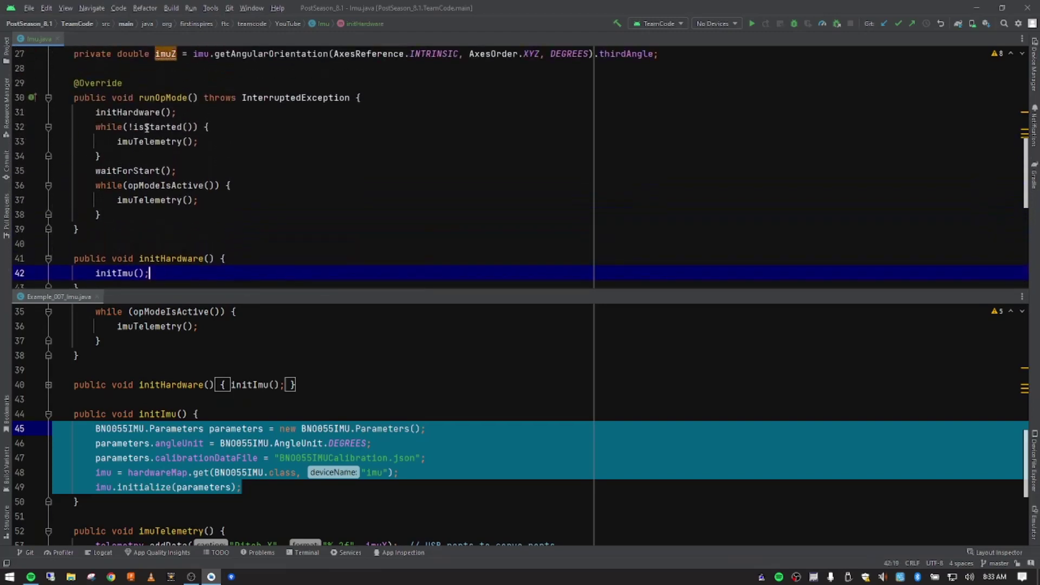
pyautogui.doubleClick(129, 113)
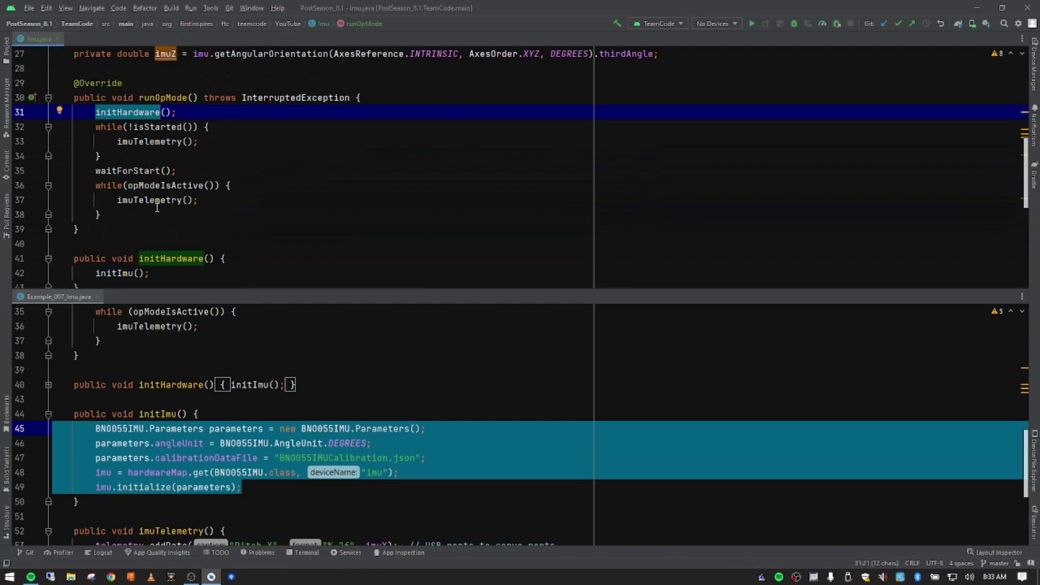
pyautogui.scroll(-3, 246, 411)
pyautogui.scroll(-2, 246, 412)
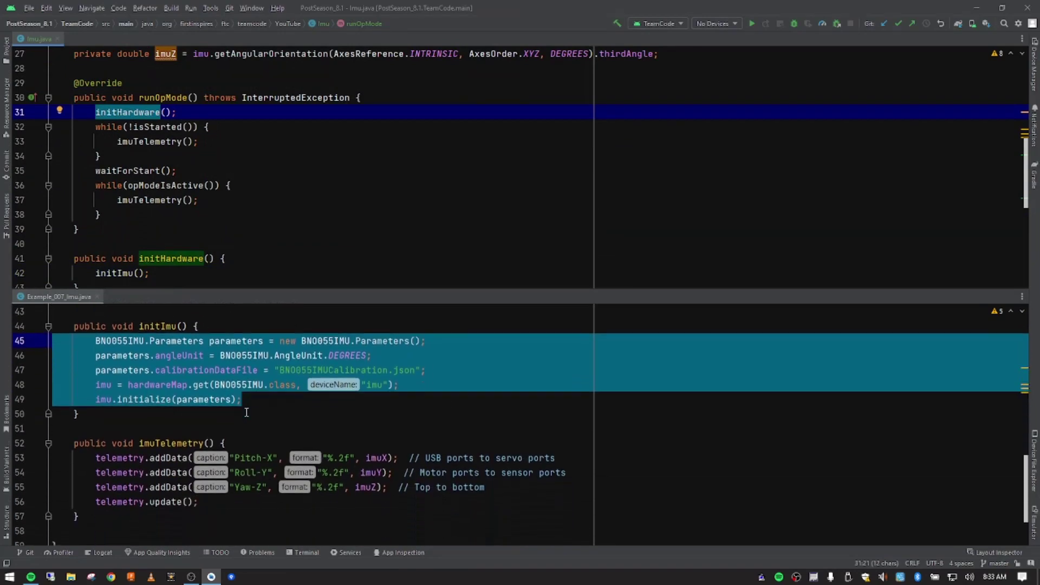
pyautogui.scroll(1, 246, 412)
pyautogui.scroll(5, 247, 412)
pyautogui.scroll(3, 247, 412)
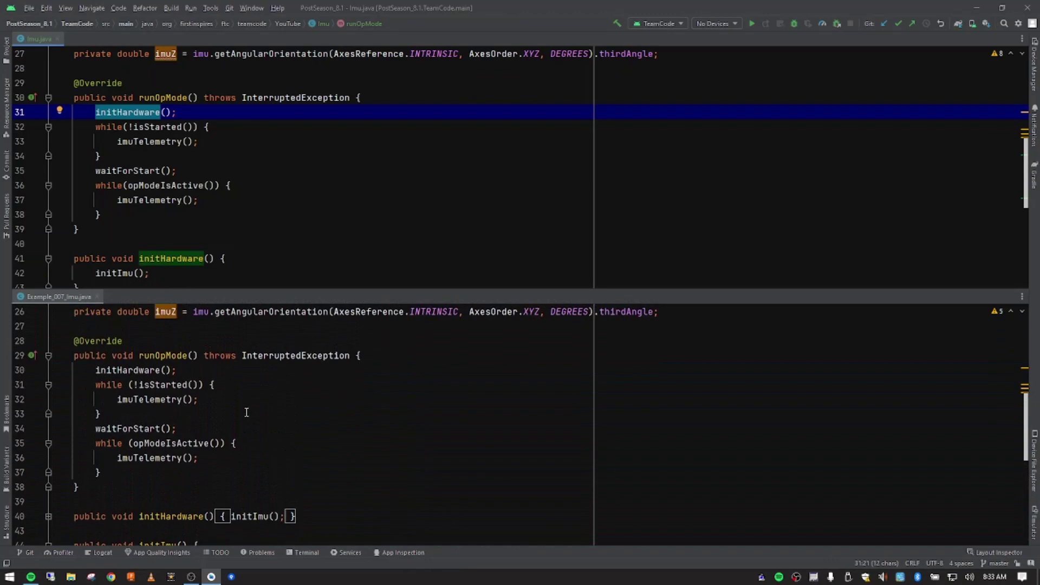
pyautogui.scroll(2, 246, 412)
pyautogui.scroll(3, 246, 413)
pyautogui.scroll(3, 246, 412)
pyautogui.scroll(3, 247, 412)
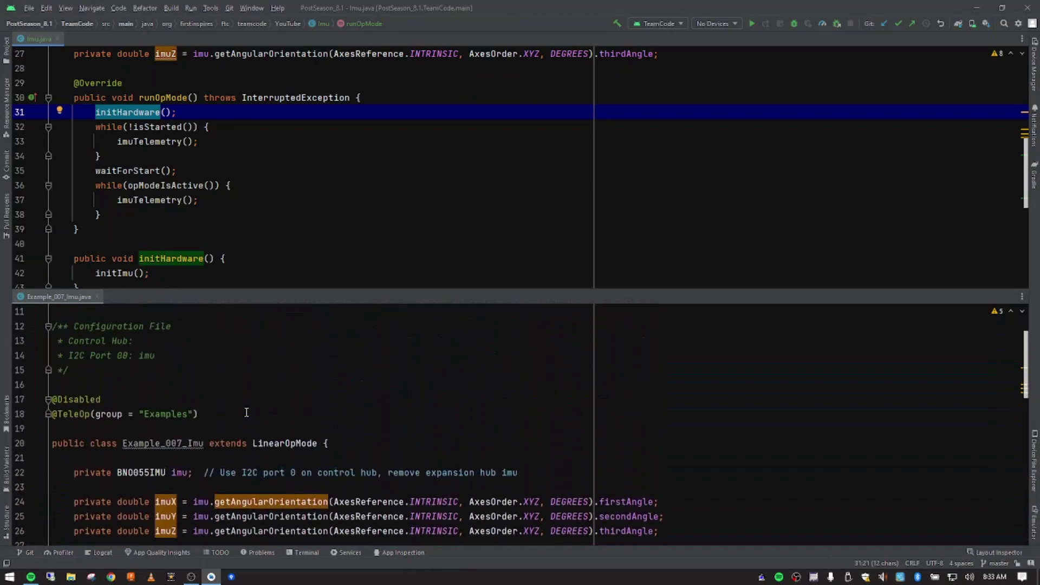
pyautogui.scroll(-3, 246, 412)
pyautogui.scroll(-4, 247, 412)
pyautogui.scroll(-3, 246, 413)
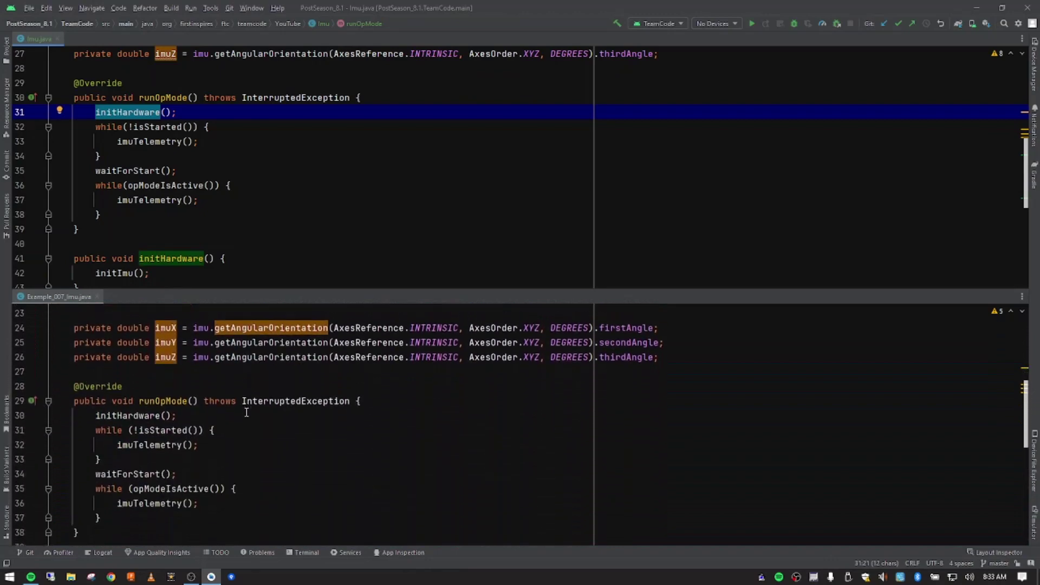
pyautogui.scroll(-2, 247, 412)
pyautogui.scroll(-4, 247, 413)
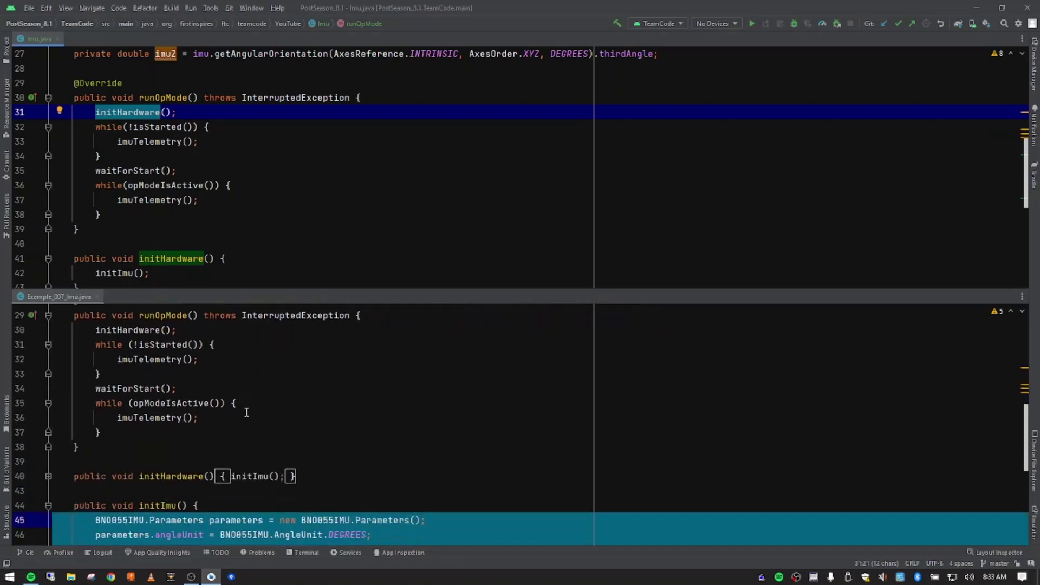
pyautogui.scroll(-3, 246, 413)
pyautogui.scroll(-4, 246, 414)
pyautogui.scroll(-2, 246, 412)
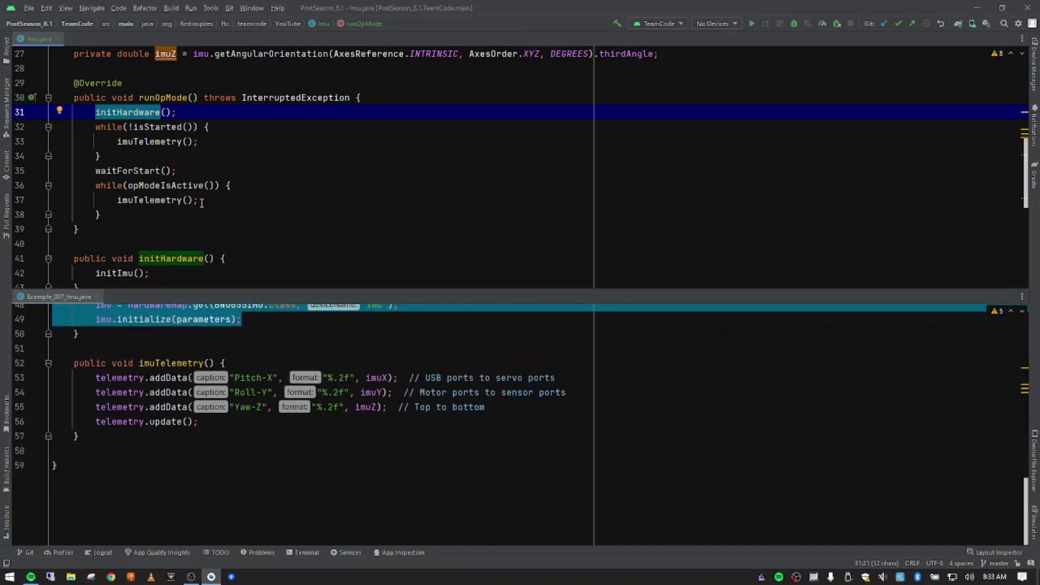
pyautogui.scroll(-3, 201, 204)
pyautogui.scroll(-4, 201, 203)
pyautogui.scroll(-4, 192, 172)
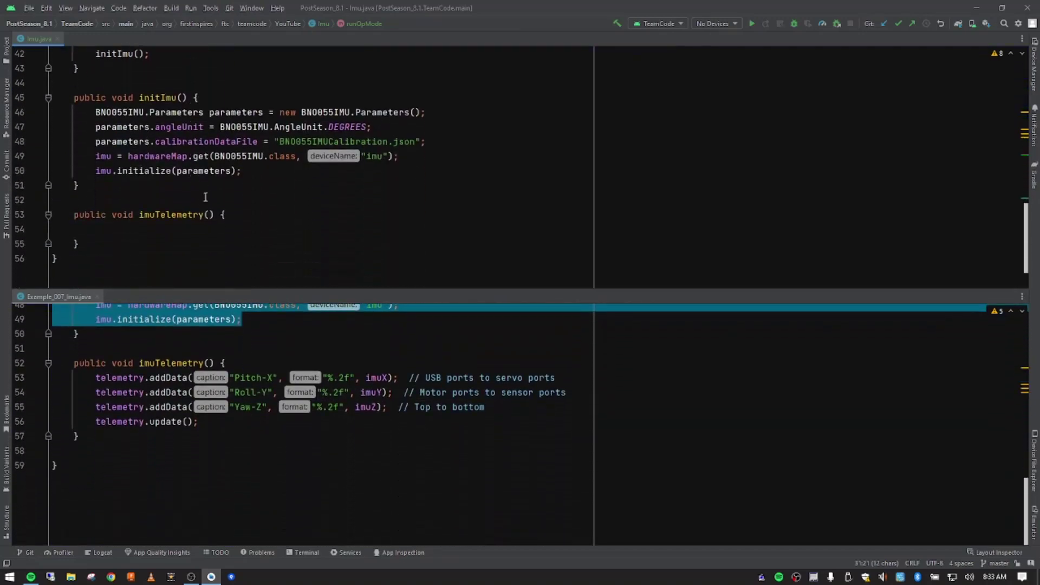
pyautogui.click(182, 227)
pyautogui.moveTo(485, 407); pyautogui.dragTo(52, 377)
pyautogui.hotkey('ctrl', 'c')
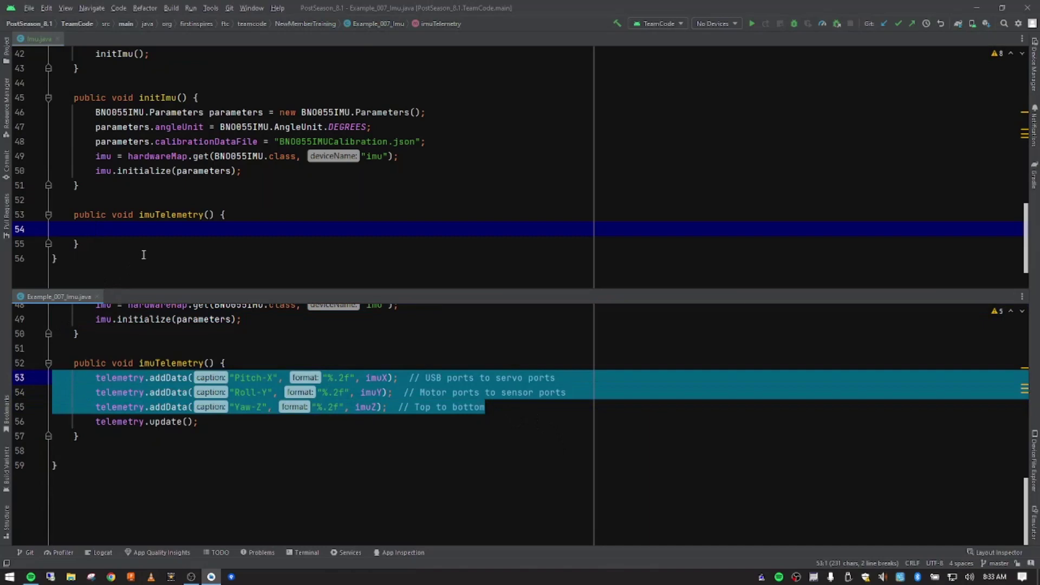
pyautogui.click(93, 229)
pyautogui.hotkey('ctrl', 'v')
pyautogui.moveTo(199, 422); pyautogui.dragTo(97, 422)
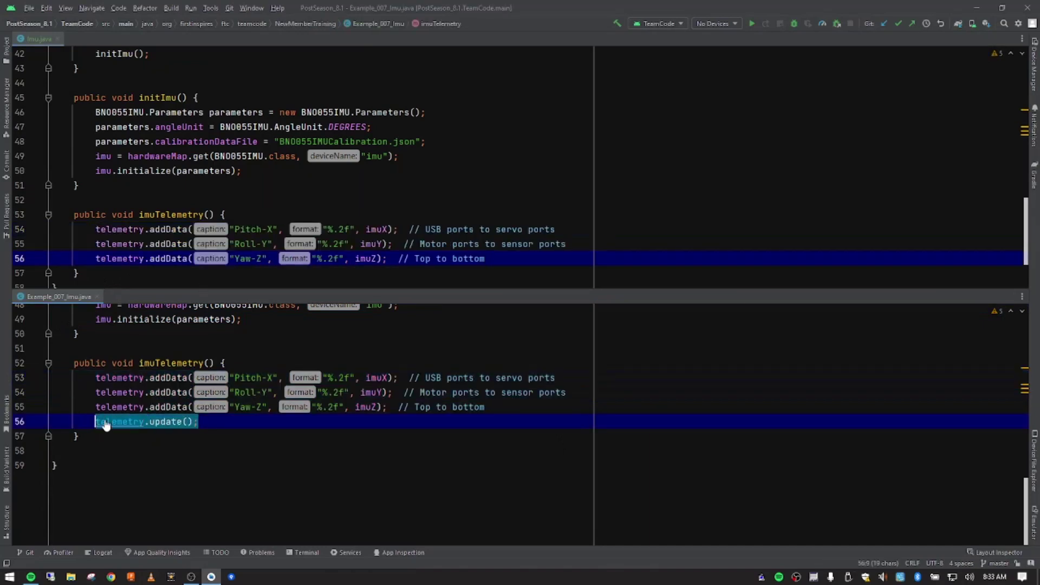
pyautogui.click(487, 259)
pyautogui.press('Return')
pyautogui.hotkey('ctrl', 'v')
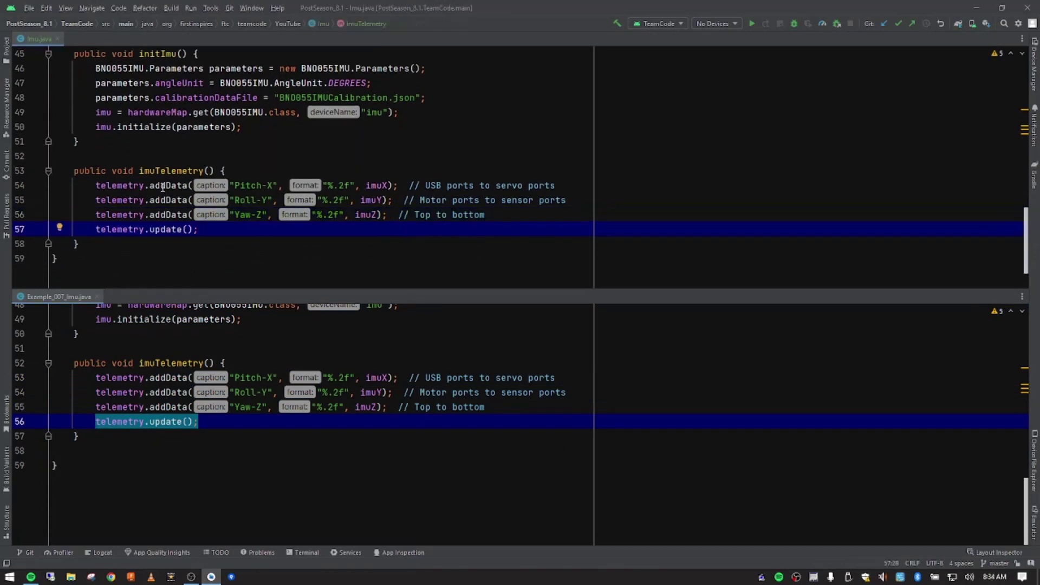
pyautogui.moveTo(485, 214); pyautogui.dragTo(52, 185)
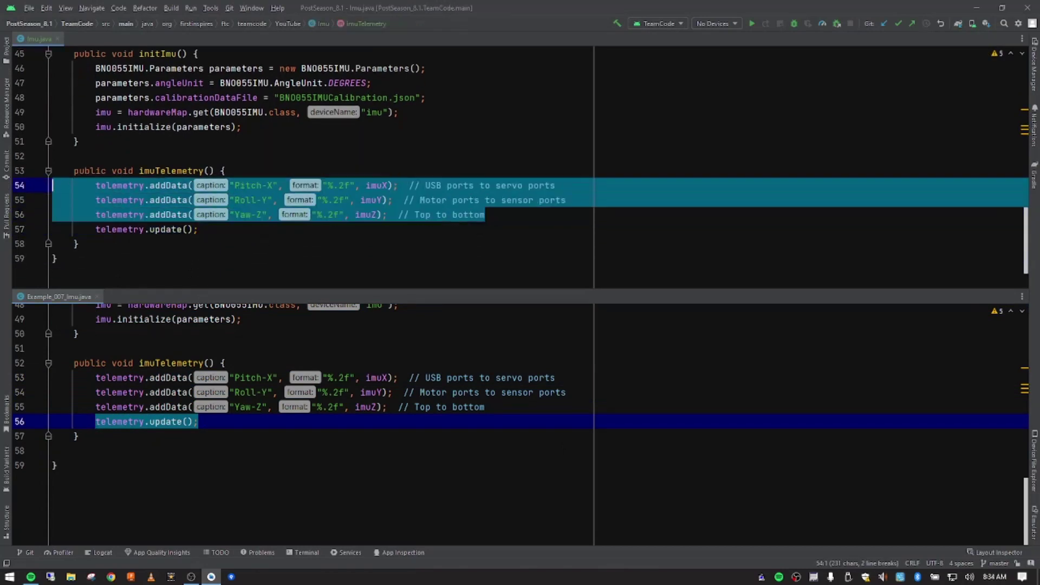
pyautogui.click(154, 228)
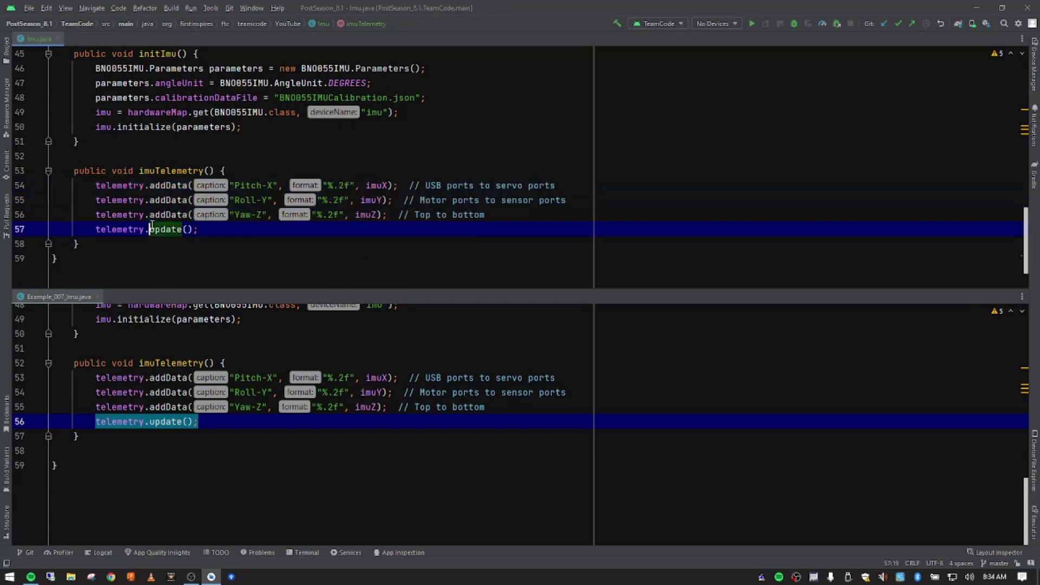
pyautogui.doubleClick(160, 229)
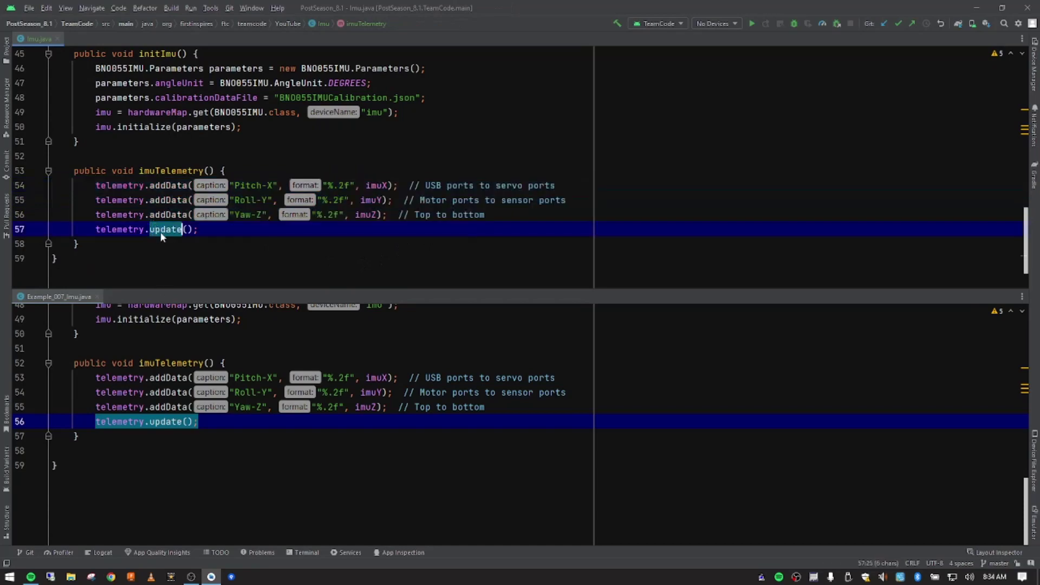
pyautogui.click(220, 229)
pyautogui.click(163, 214)
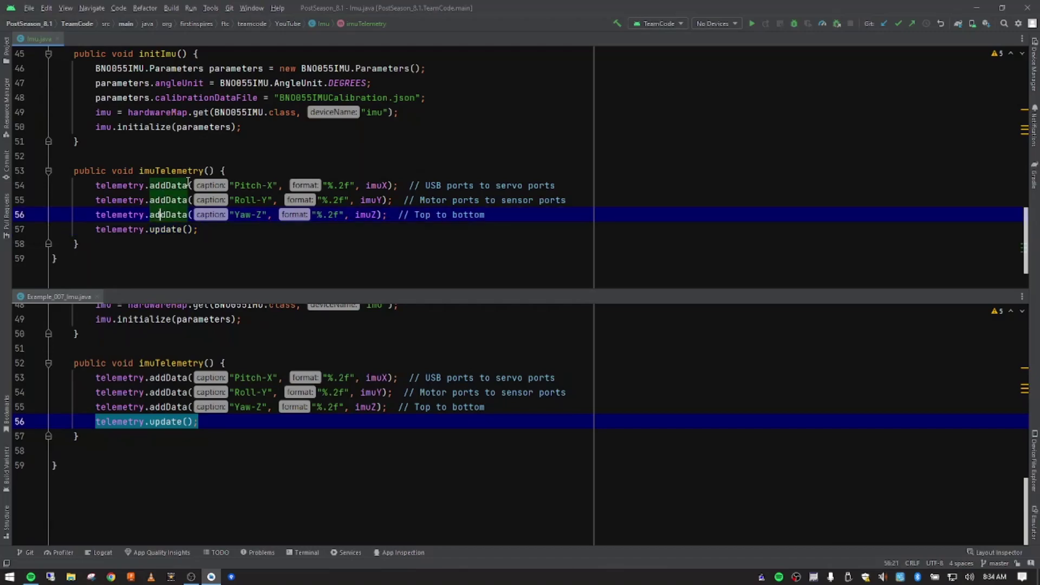
pyautogui.click(171, 186)
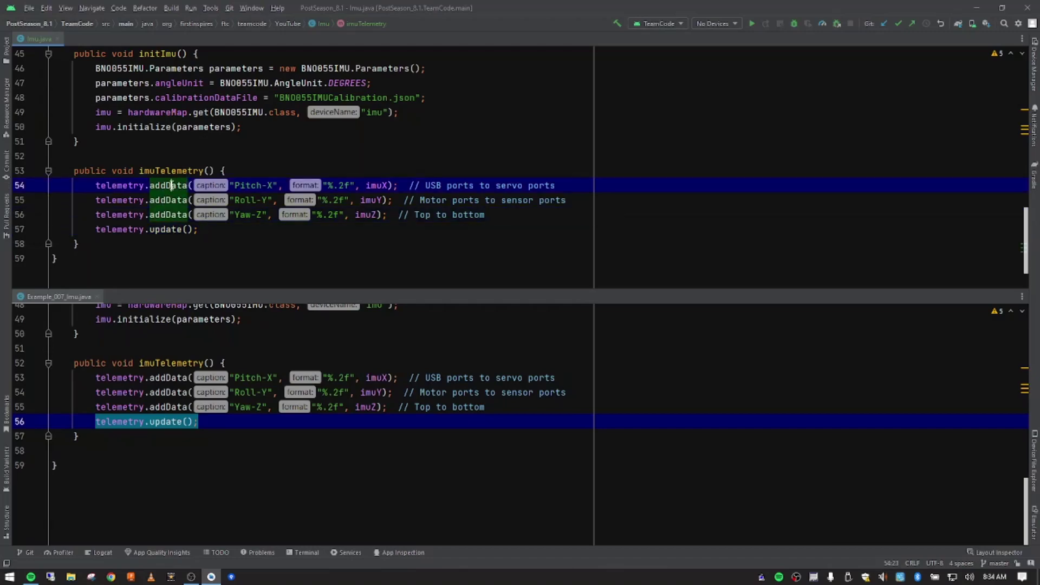
pyautogui.doubleClick(247, 185)
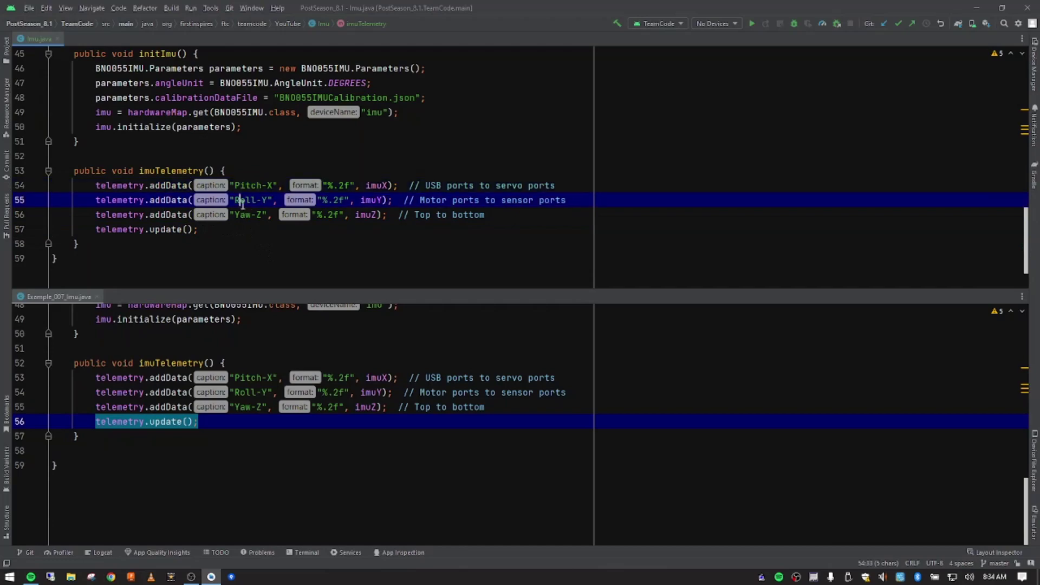
pyautogui.doubleClick(243, 201)
pyautogui.doubleClick(244, 215)
pyautogui.click(262, 214)
pyautogui.doubleClick(433, 185)
pyautogui.moveTo(497, 186); pyautogui.dragTo(541, 187)
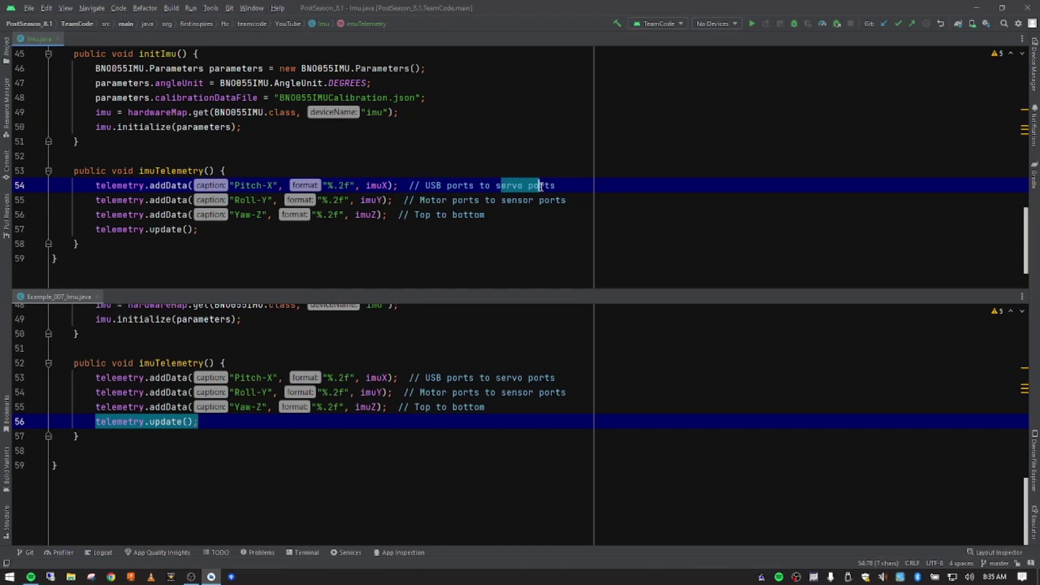
pyautogui.click(513, 189)
pyautogui.moveTo(265, 185); pyautogui.dragTo(273, 185)
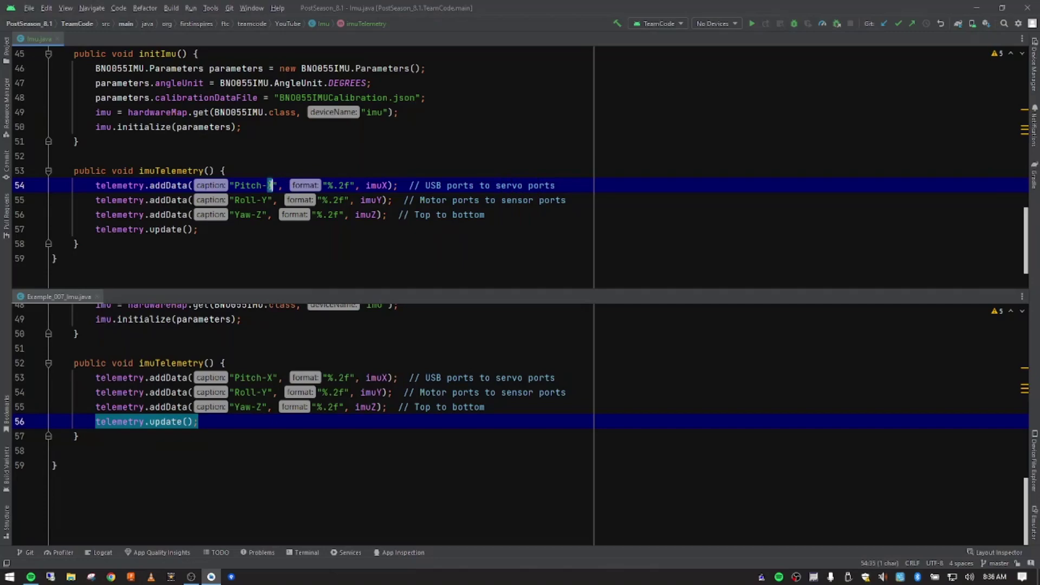
pyautogui.doubleClick(246, 186)
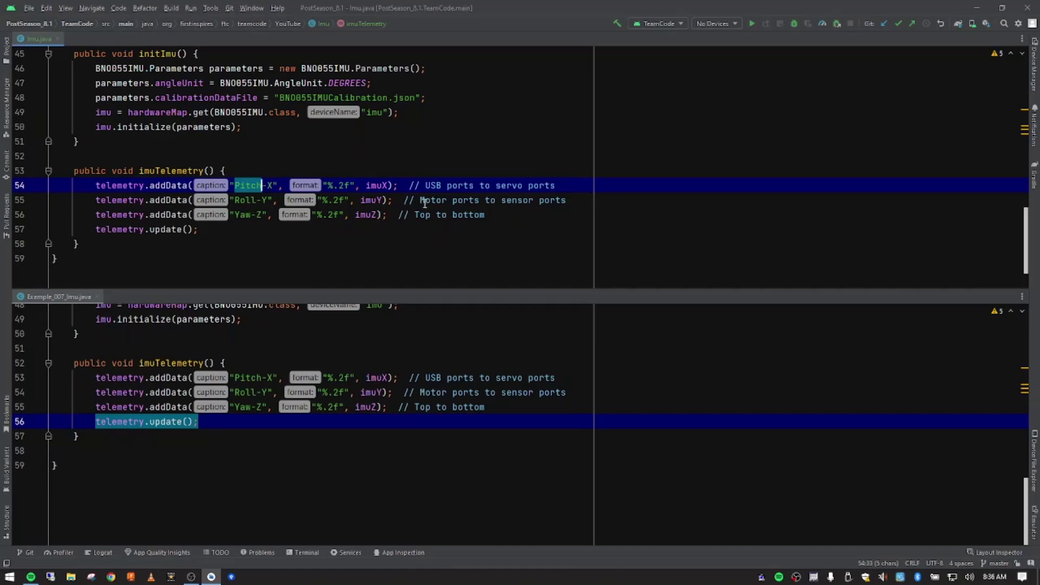
pyautogui.moveTo(421, 201); pyautogui.dragTo(481, 201)
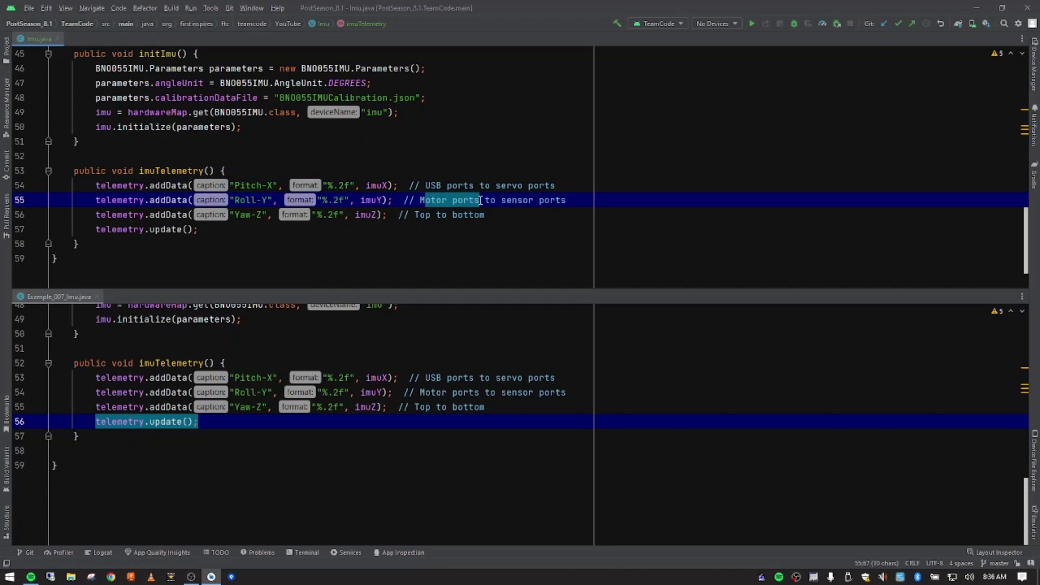
pyautogui.click(517, 201)
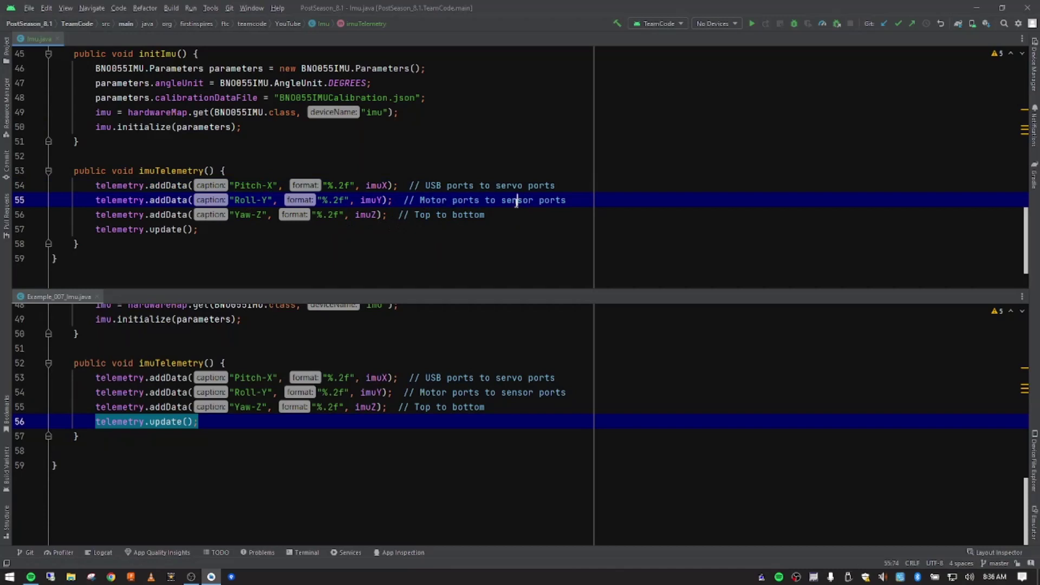
pyautogui.moveTo(517, 201); pyautogui.dragTo(529, 200)
pyautogui.moveTo(268, 200); pyautogui.dragTo(245, 200)
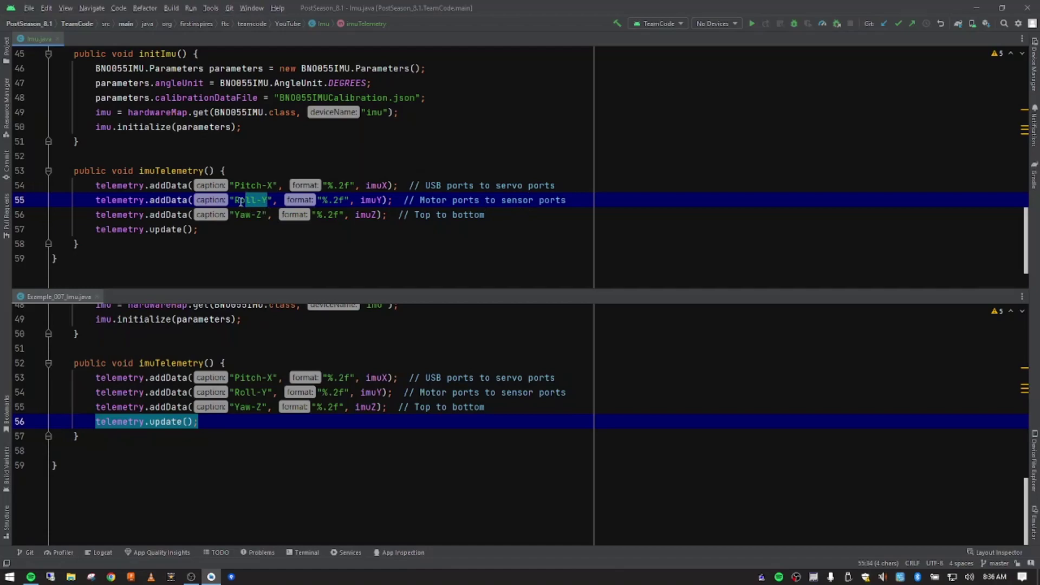
pyautogui.click(241, 201)
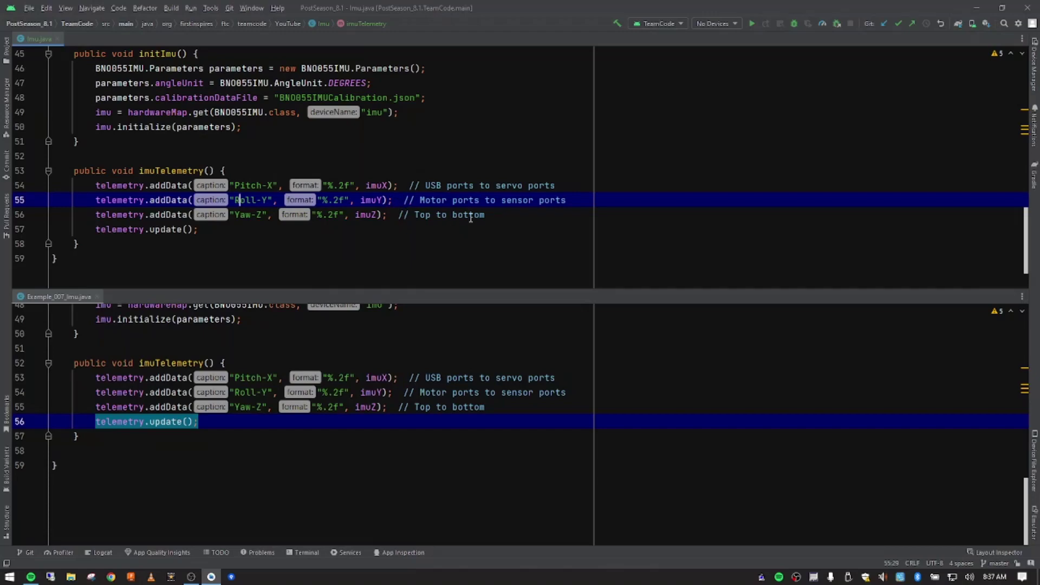
pyautogui.moveTo(488, 214); pyautogui.dragTo(18, 189)
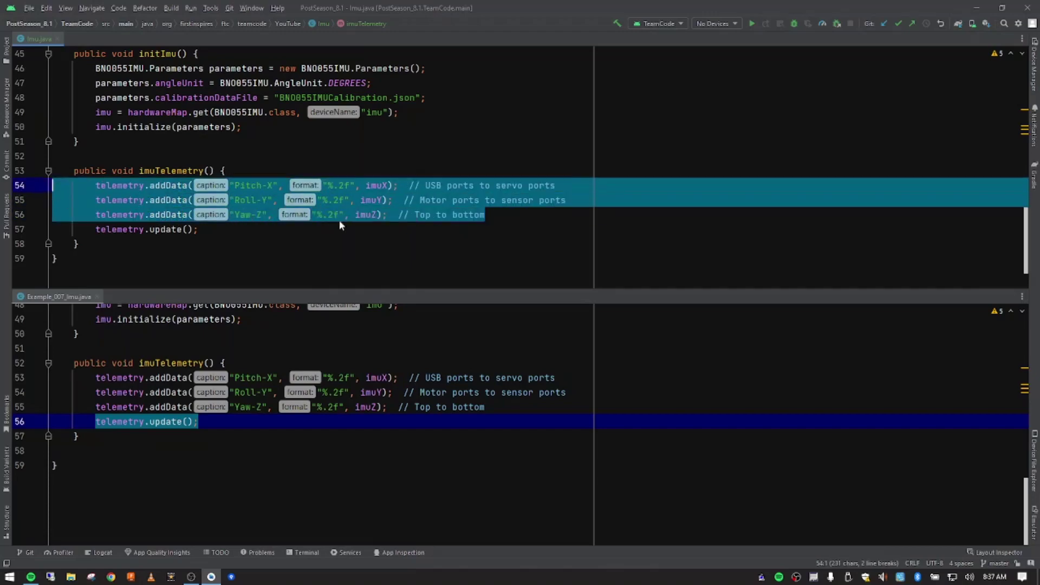
# Step: Deselect the telemetry lines 54–56 to review the imuX, imuY and imuZ declarations
pyautogui.click(442, 200)
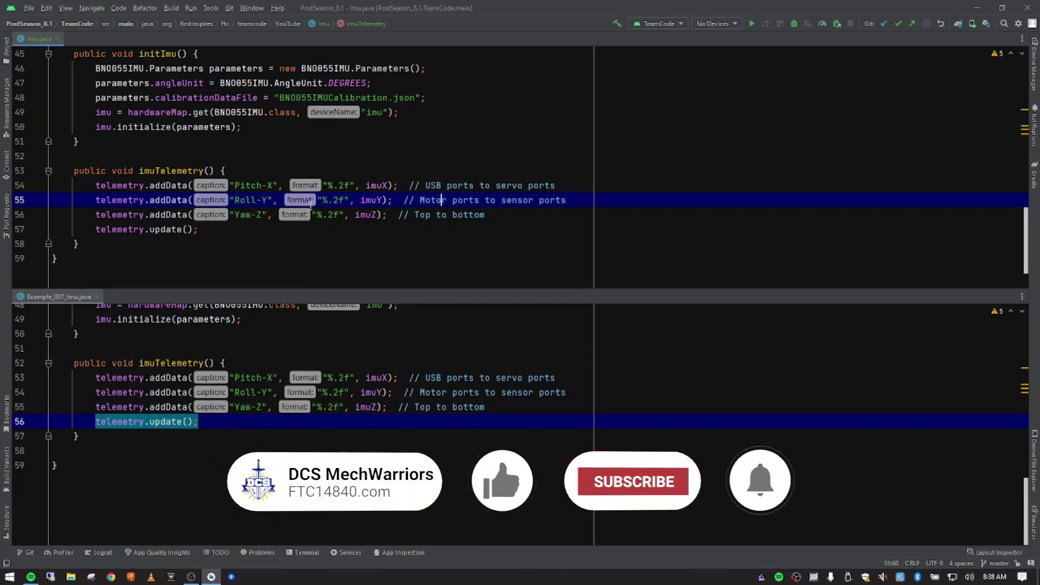
pyautogui.scroll(5, 317, 208)
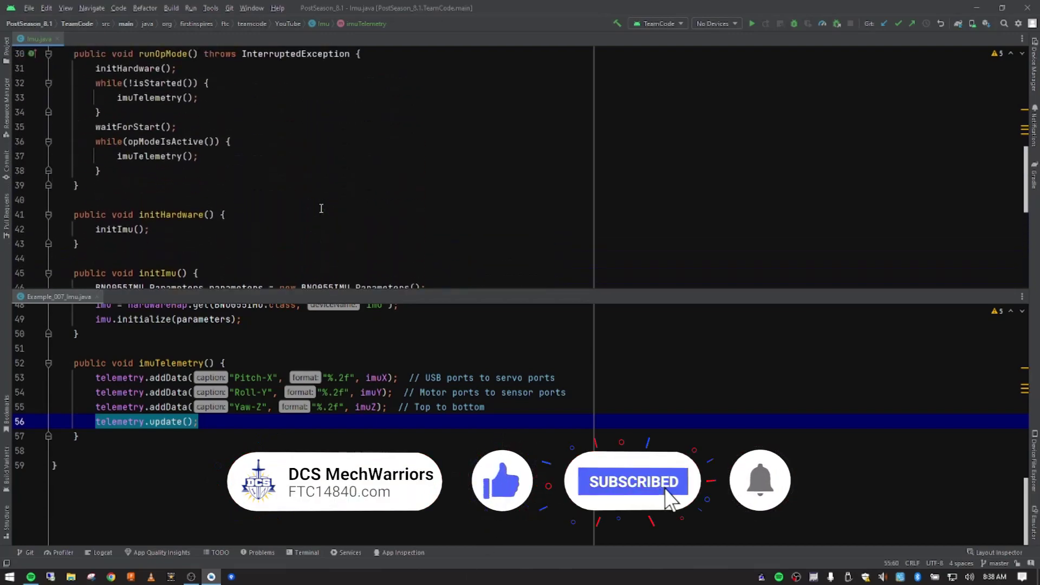
pyautogui.scroll(5, 321, 209)
pyautogui.scroll(5, 321, 209)
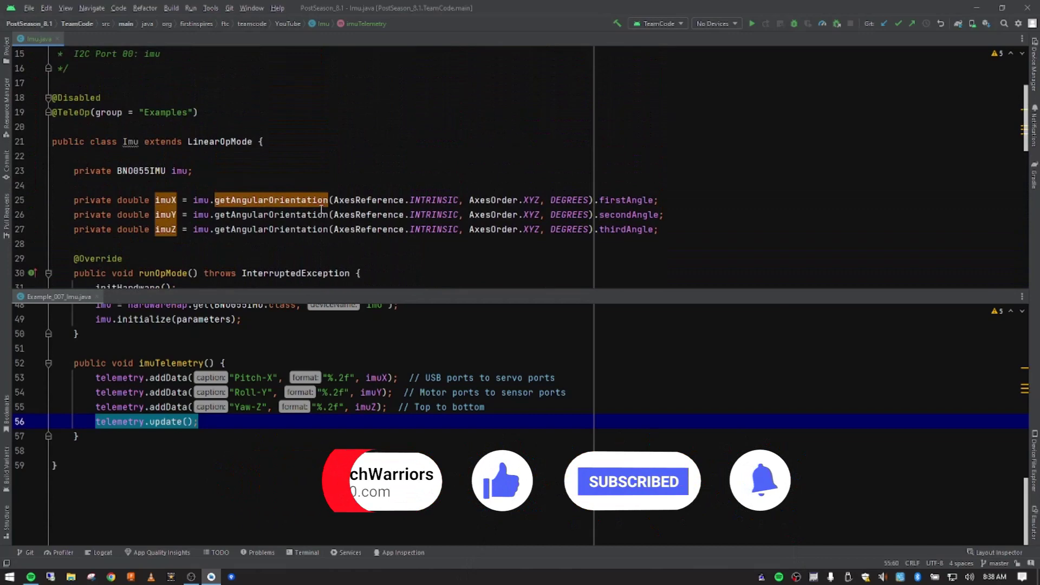
pyautogui.moveTo(270, 200)
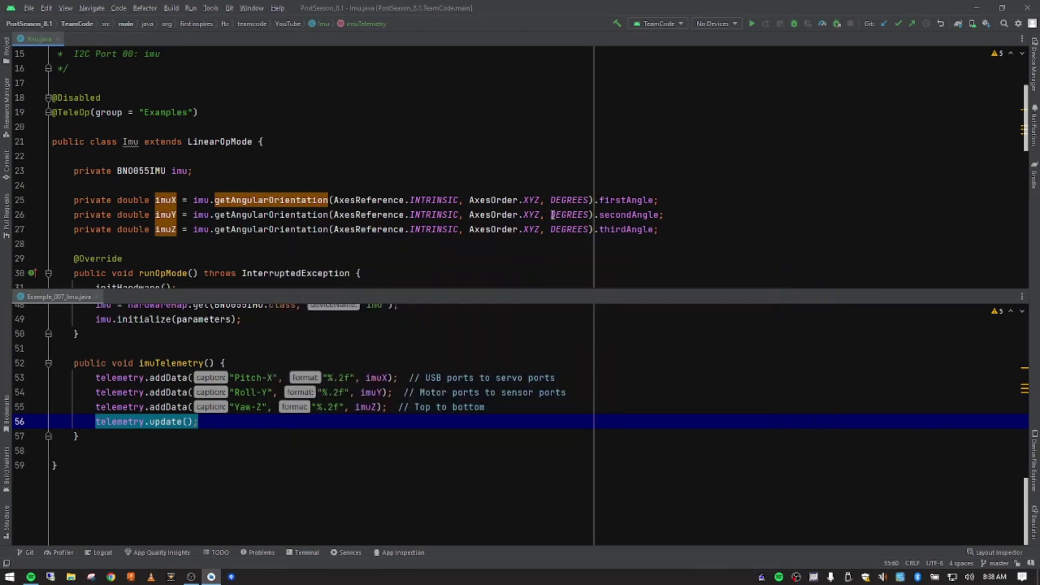
pyautogui.doubleClick(529, 199)
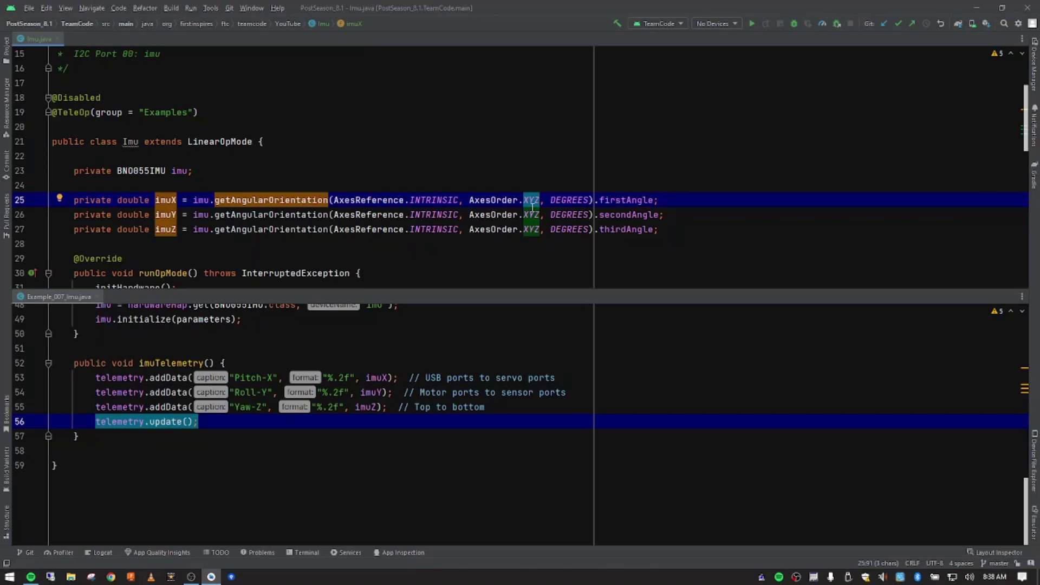
pyautogui.moveTo(530, 200)
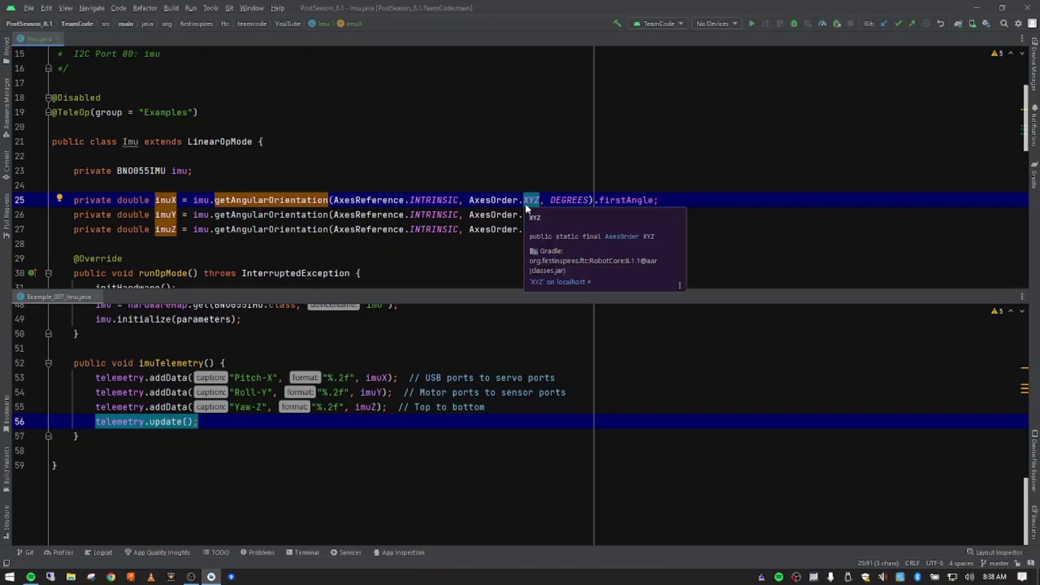
pyautogui.click(494, 215)
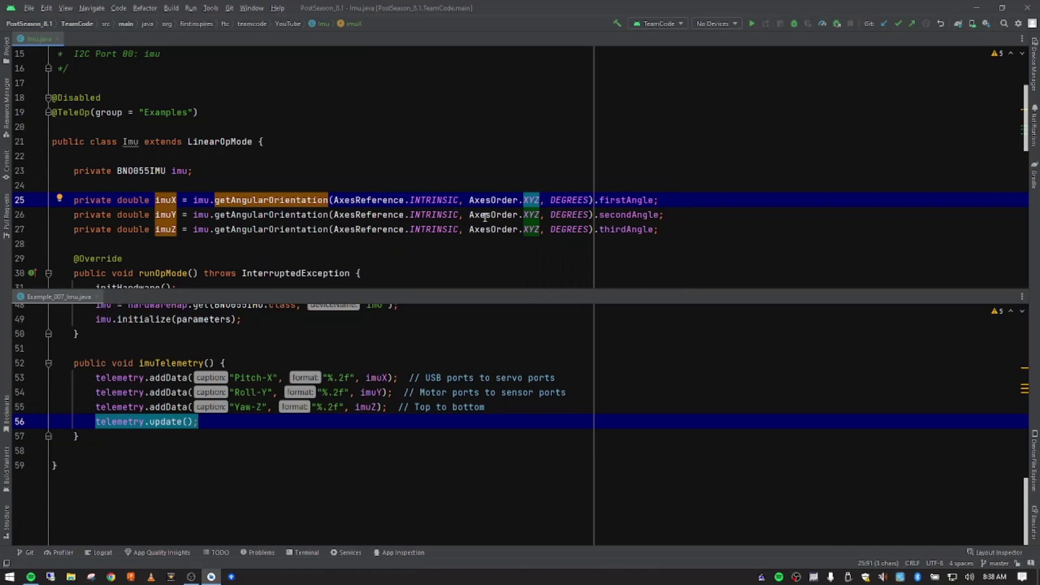
pyautogui.moveTo(535, 215); pyautogui.dragTo(540, 214)
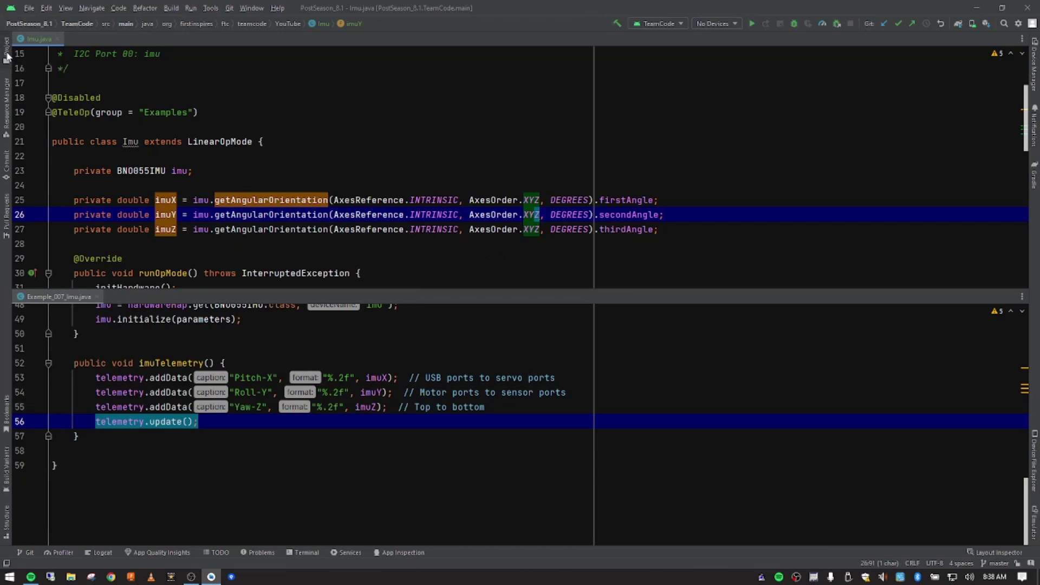
pyautogui.click(5, 56)
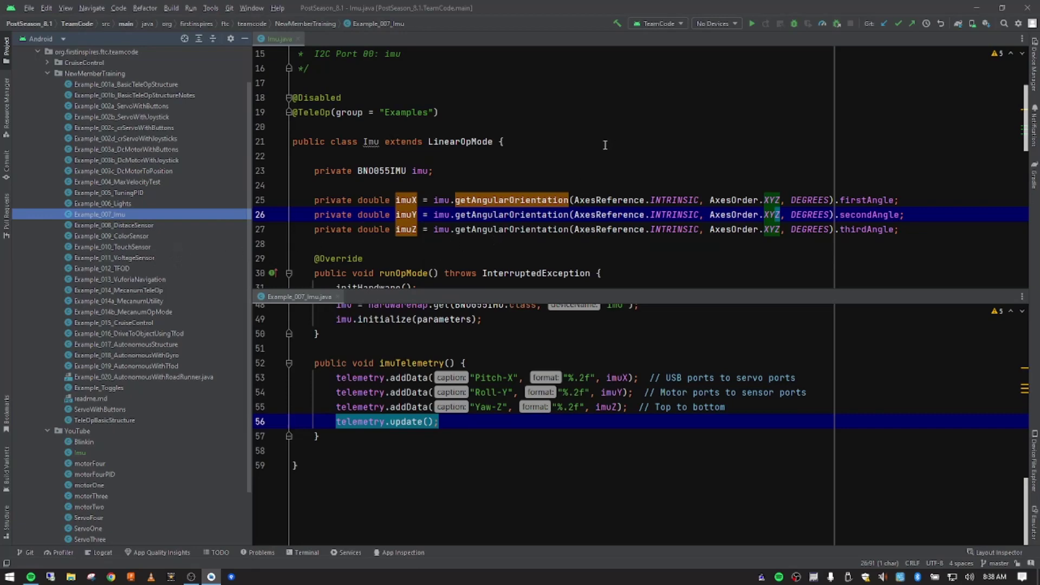
# Step: Highlight Example_008_DistaceSensor in the project tree
pyautogui.click(130, 225)
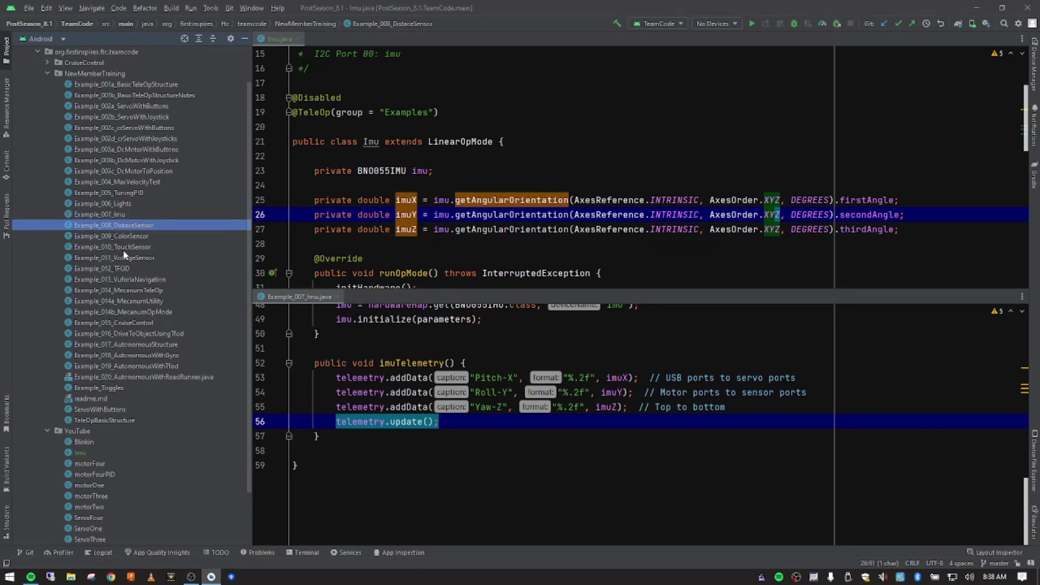